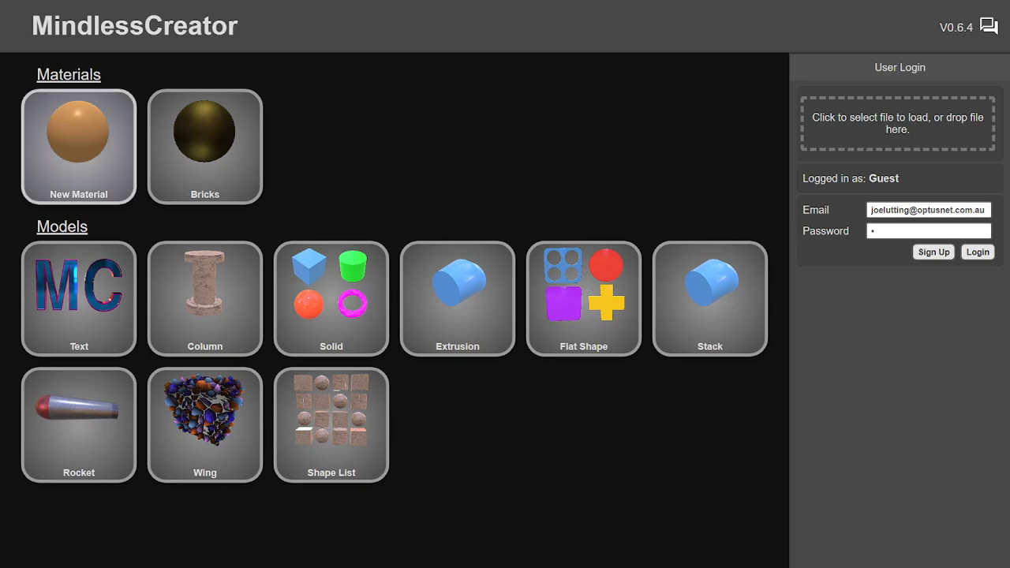
Step: Create a new material
{"action": "left_click", "coordinate": [79, 146]}
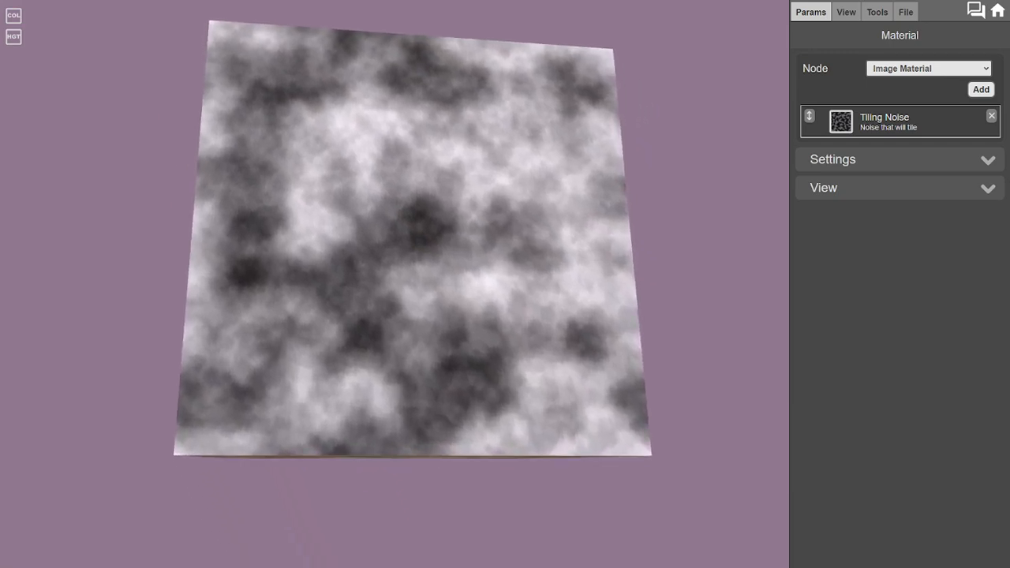
{"action": "left_click", "coordinate": [899, 188]}
{"action": "left_click", "coordinate": [899, 187]}
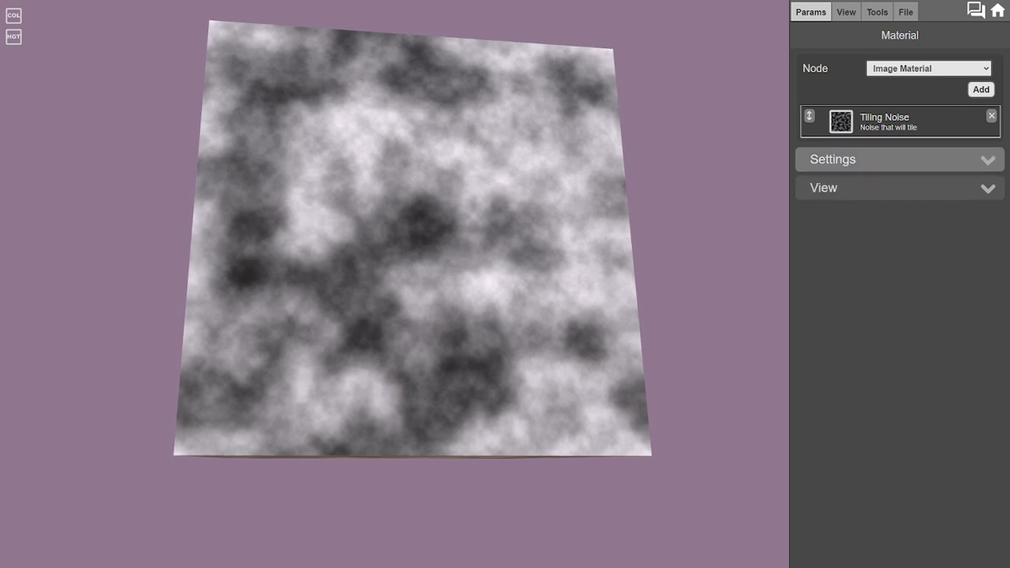
Step: Preview the material on a Tiled Cube, return the preview to Cube, and orbit around it
{"action": "left_click", "coordinate": [899, 159]}
{"action": "left_click", "coordinate": [929, 209]}
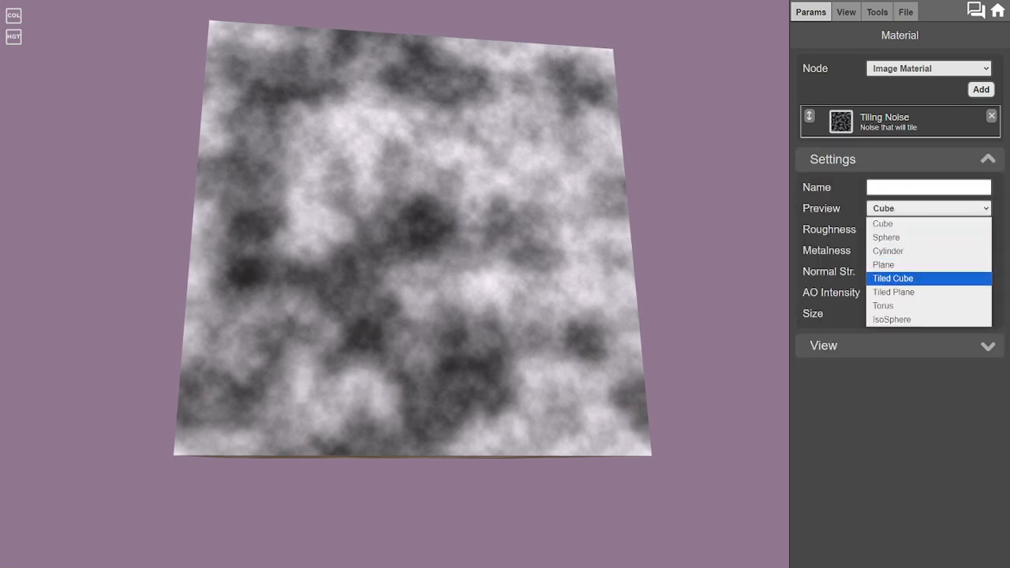
{"action": "left_click", "coordinate": [893, 277]}
{"action": "mouse_move", "coordinate": [413, 260]}
{"action": "left_mouse_down"}
{"action": "mouse_move", "coordinate": [410, 291]}
{"action": "mouse_move", "coordinate": [363, 304]}
{"action": "mouse_move", "coordinate": [407, 276]}
{"action": "left_mouse_up"}
{"action": "left_click", "coordinate": [929, 209]}
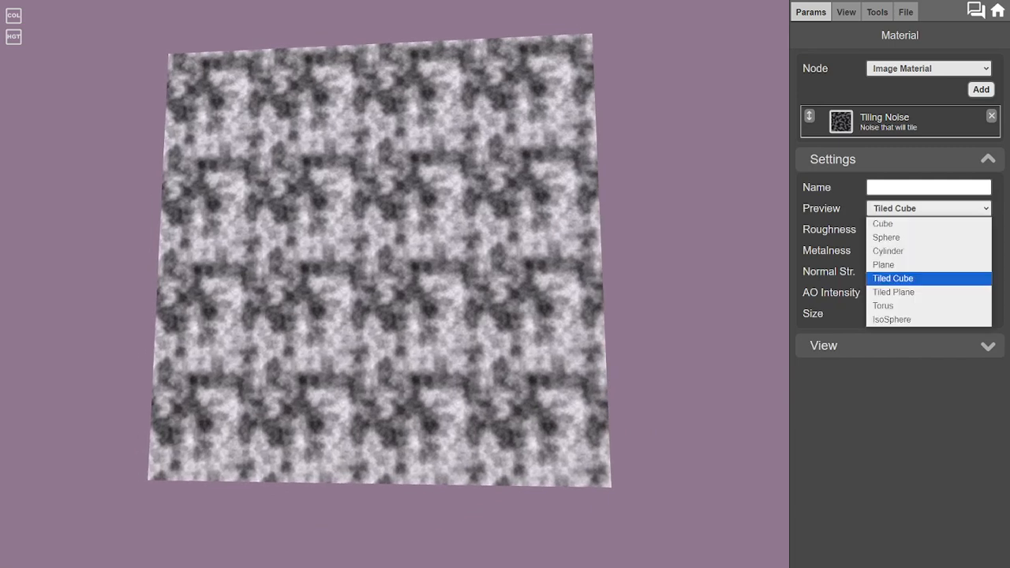
{"action": "left_click", "coordinate": [884, 223]}
{"action": "left_click_drag", "start_coordinate": [394, 276], "coordinate": [466, 312]}
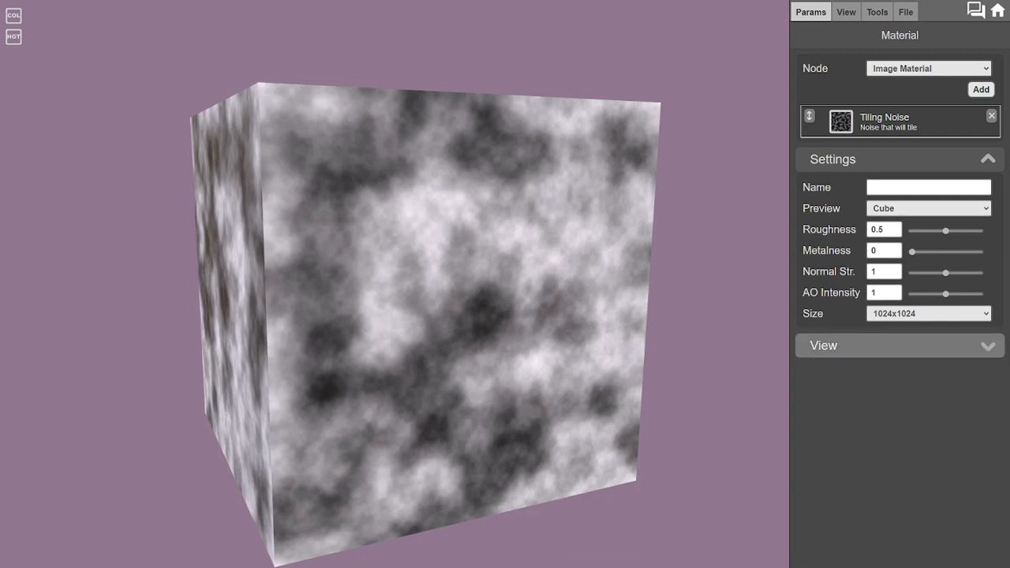
Step: Display the material's diffuse channel and set the Tiling Noise node's colors to 2 Color
{"action": "left_click", "coordinate": [899, 345]}
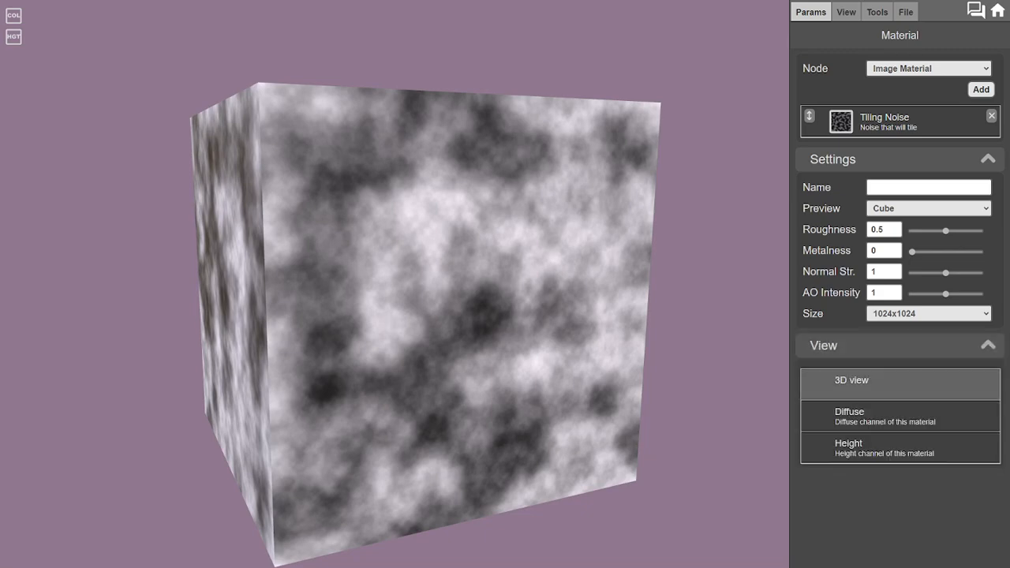
{"action": "left_click", "coordinate": [899, 416]}
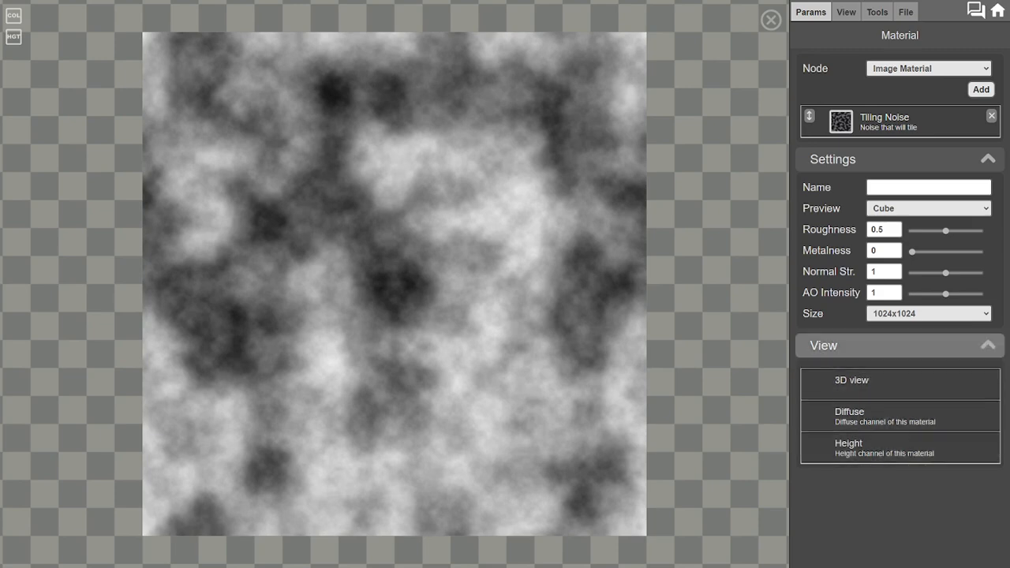
{"action": "left_click", "coordinate": [891, 122]}
{"action": "scroll", "coordinate": [899, 307], "scroll_direction": "down", "scroll_amount": 1}
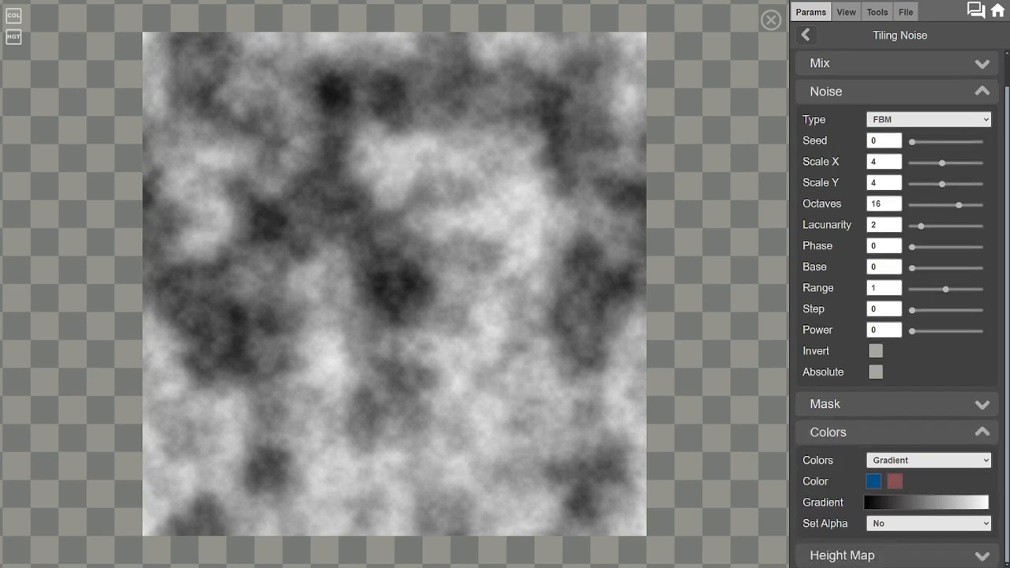
{"action": "left_click", "coordinate": [928, 461]}
{"action": "left_click", "coordinate": [891, 487]}
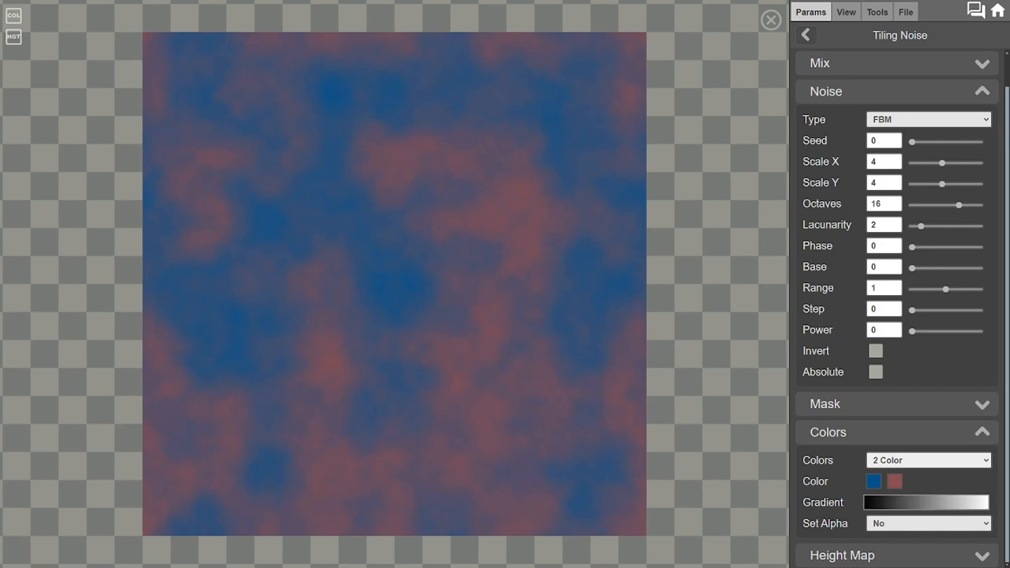
Step: Load marble4.png from the reference_images folder in File Explorer as the source image for the noise gradient
{"action": "left_click", "coordinate": [926, 502]}
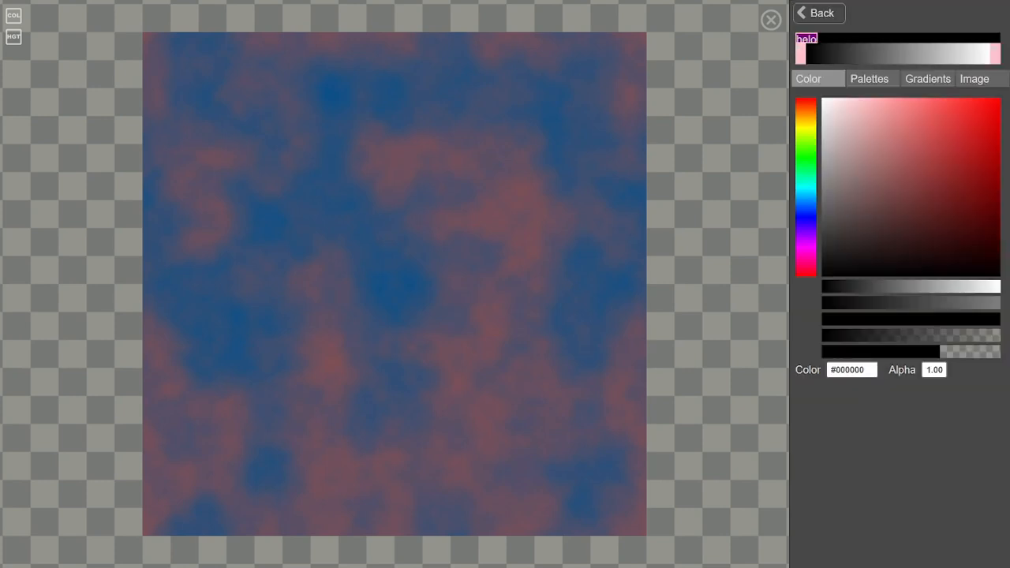
{"action": "left_click", "coordinate": [975, 78]}
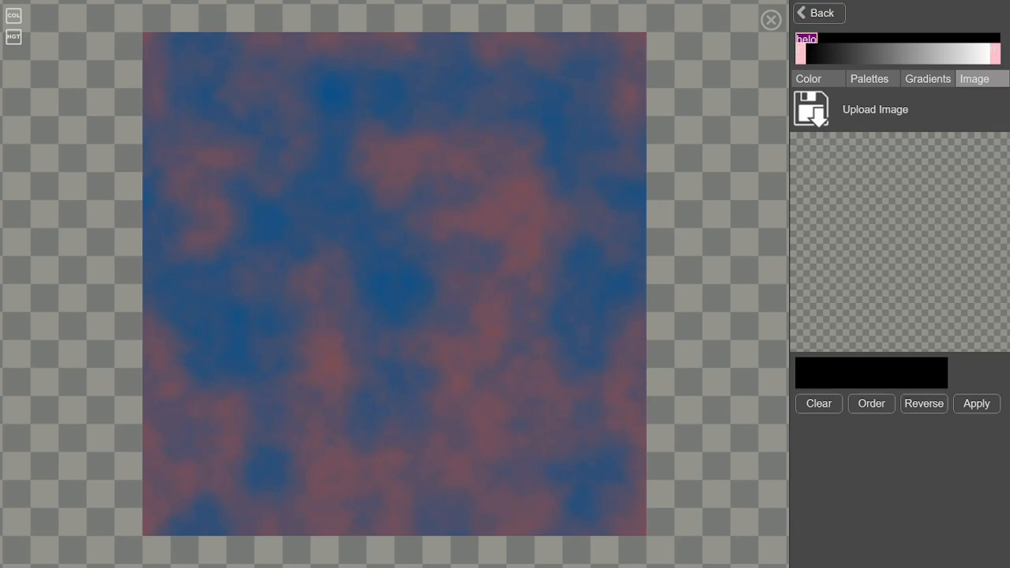
{"action": "key", "text": "alt+Tab"}
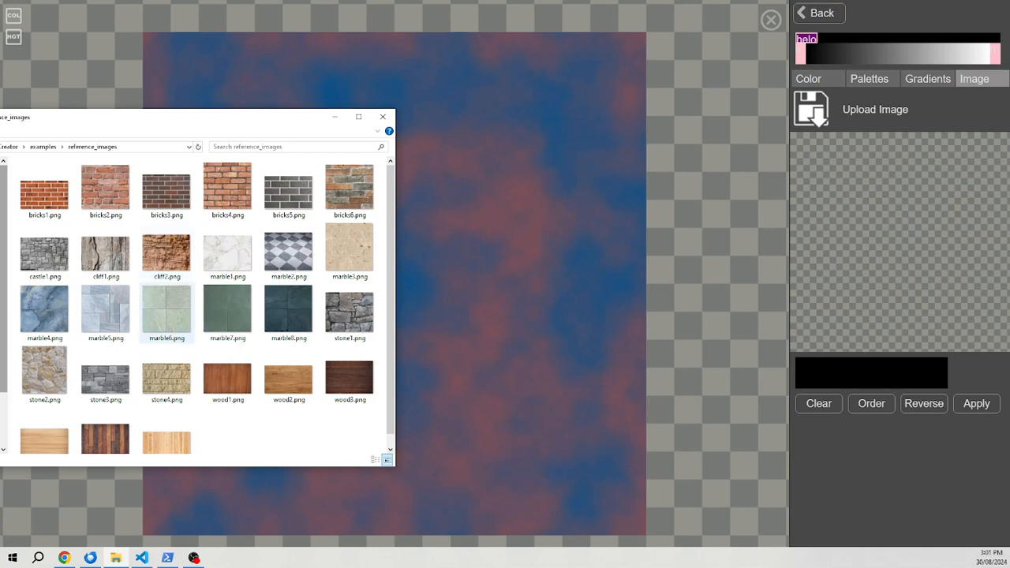
{"action": "left_click_drag", "start_coordinate": [44, 308], "coordinate": [903, 228]}
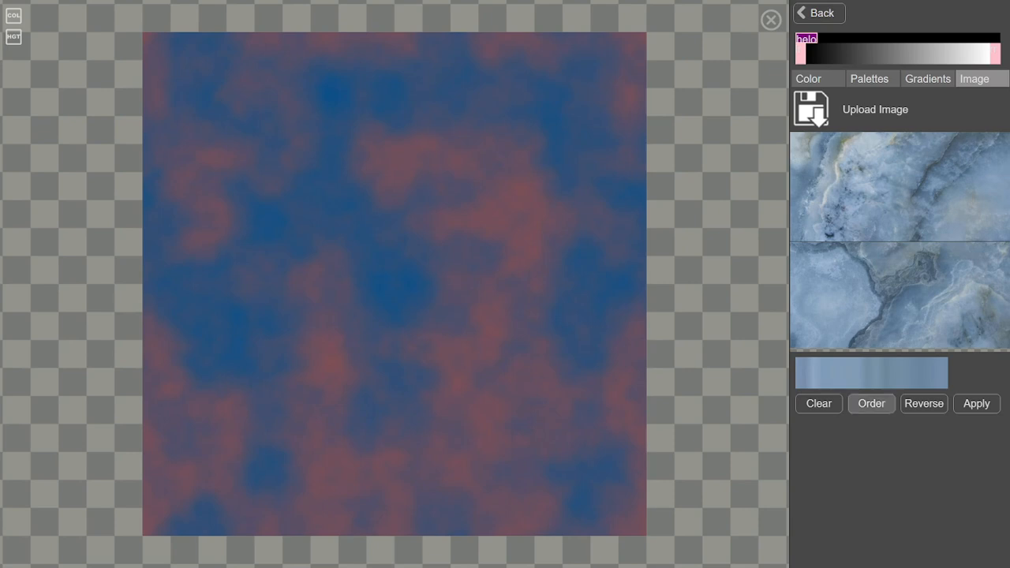
Step: Order the colors sampled from the marble image, apply them to the gradient, and set the noise colors to Gradient
{"action": "left_click", "coordinate": [872, 404]}
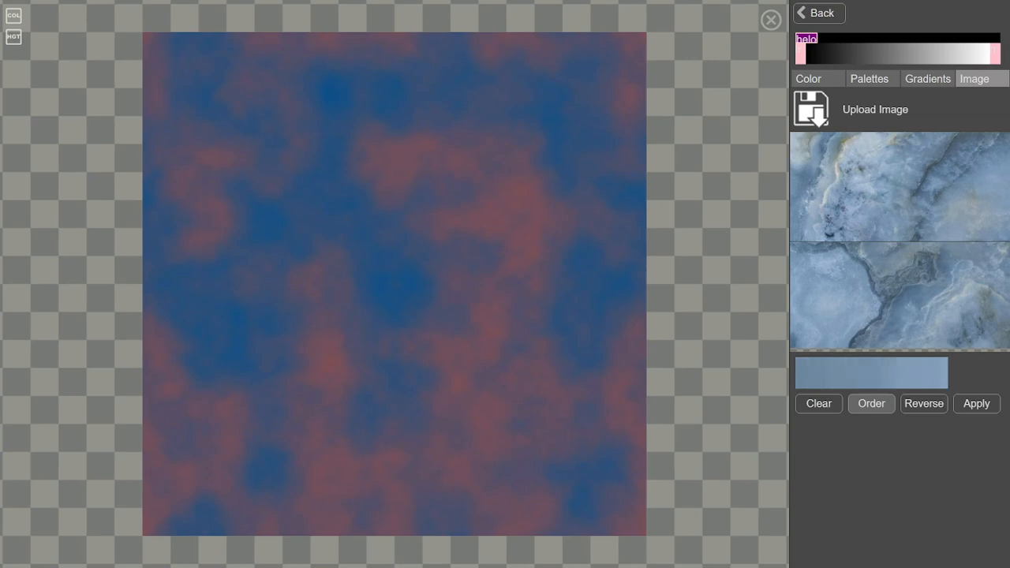
{"action": "left_click", "coordinate": [976, 403]}
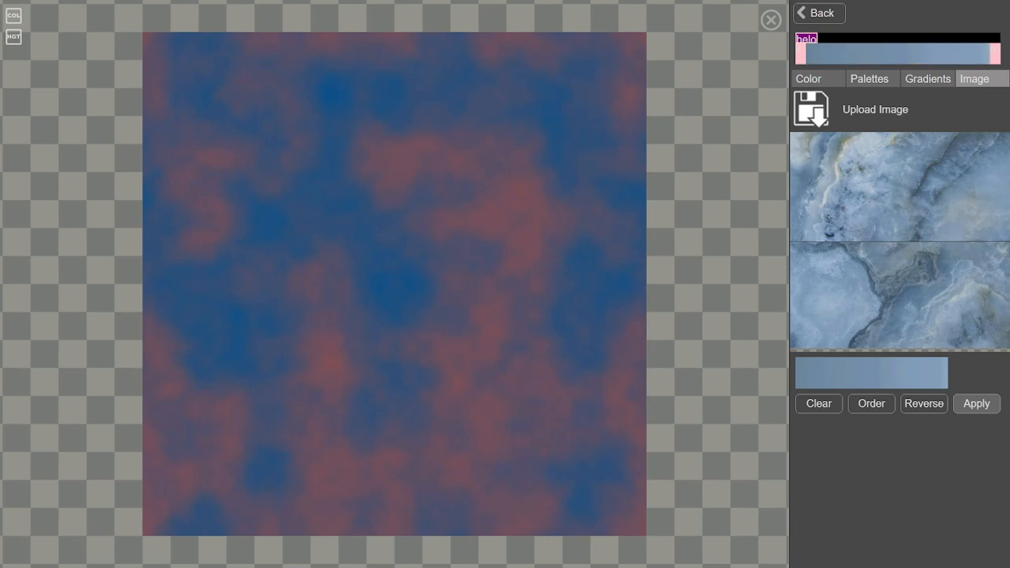
{"action": "left_click", "coordinate": [818, 13]}
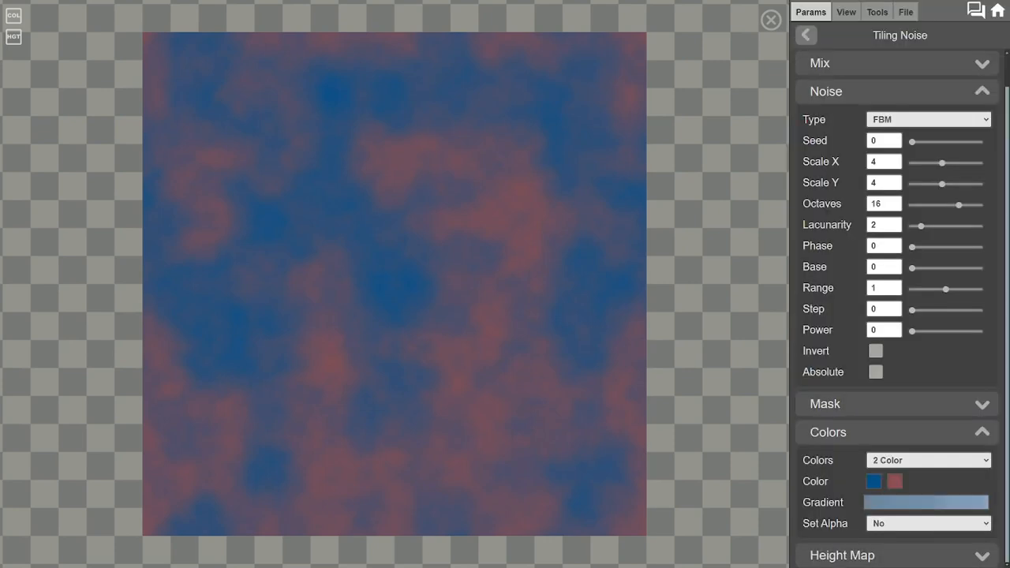
{"action": "left_click", "coordinate": [928, 460]}
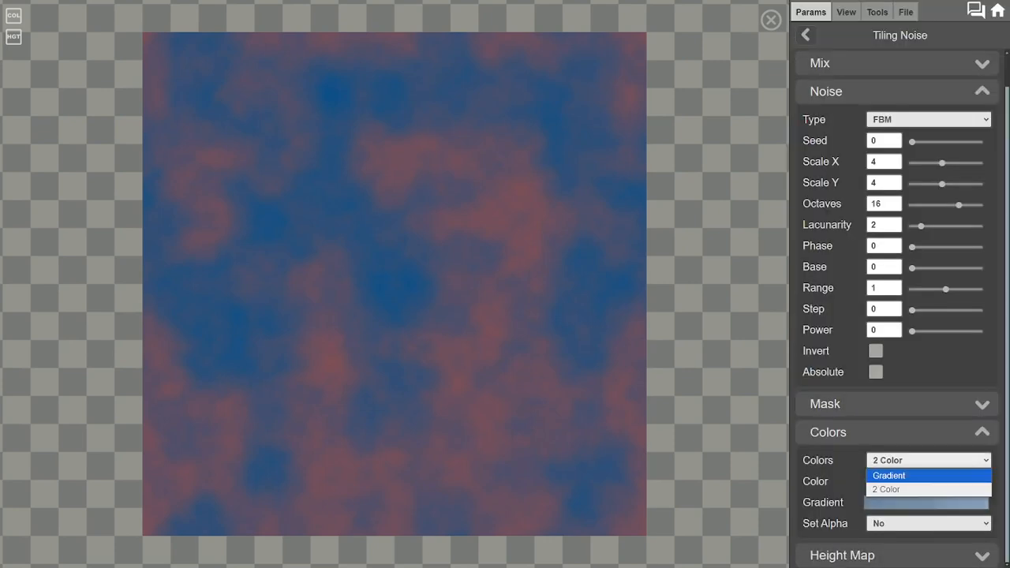
{"action": "left_click", "coordinate": [900, 475]}
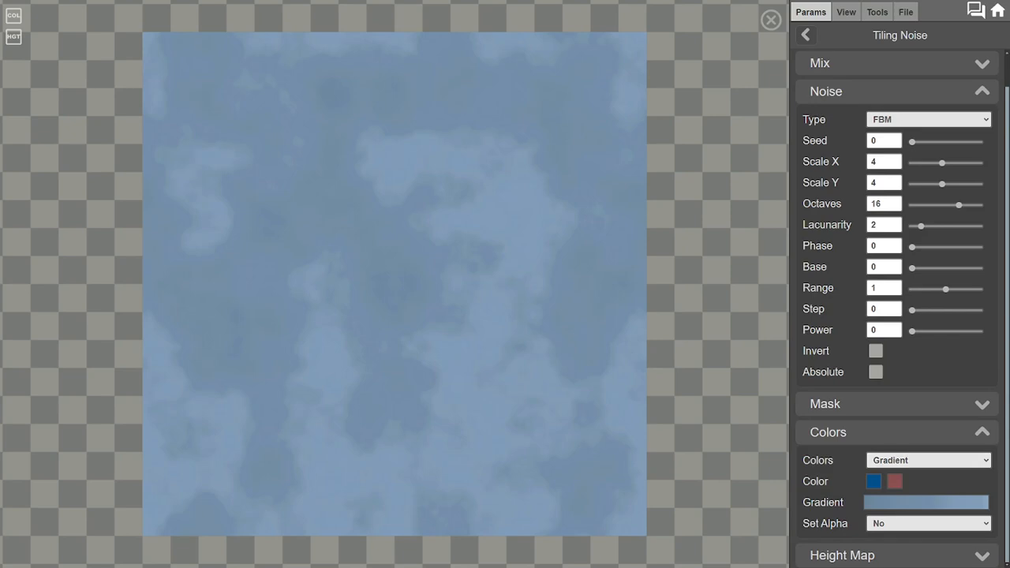
Step: Display the height map and set the Tiling Noise node's Scale X to 7
{"action": "left_click", "coordinate": [14, 37]}
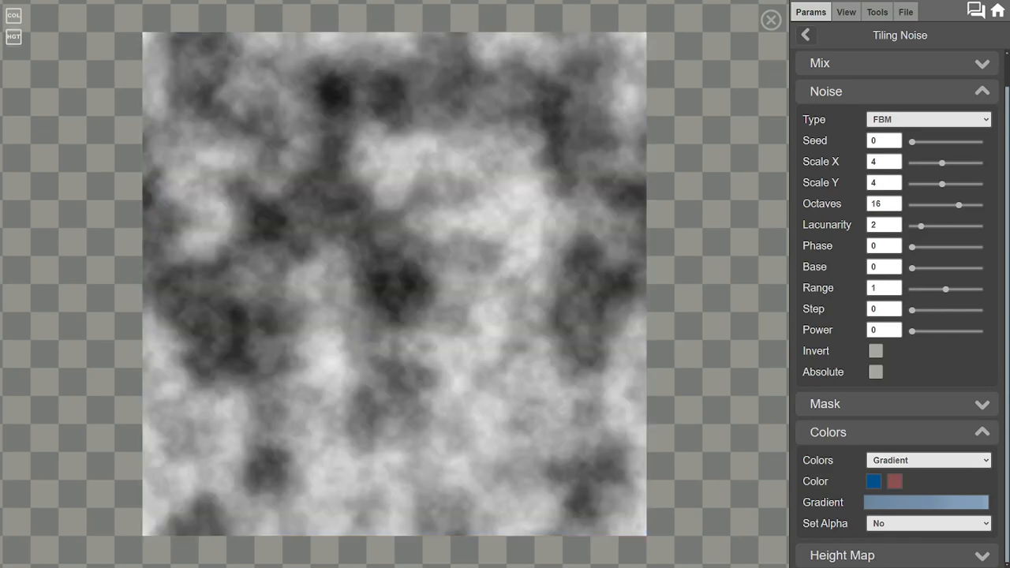
{"action": "left_click", "coordinate": [14, 15]}
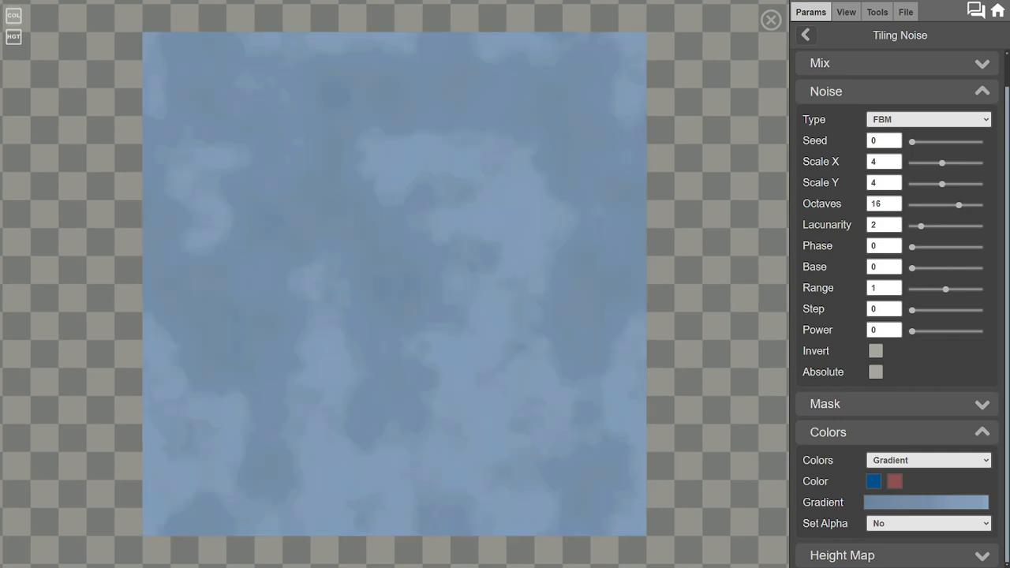
{"action": "left_click", "coordinate": [14, 37]}
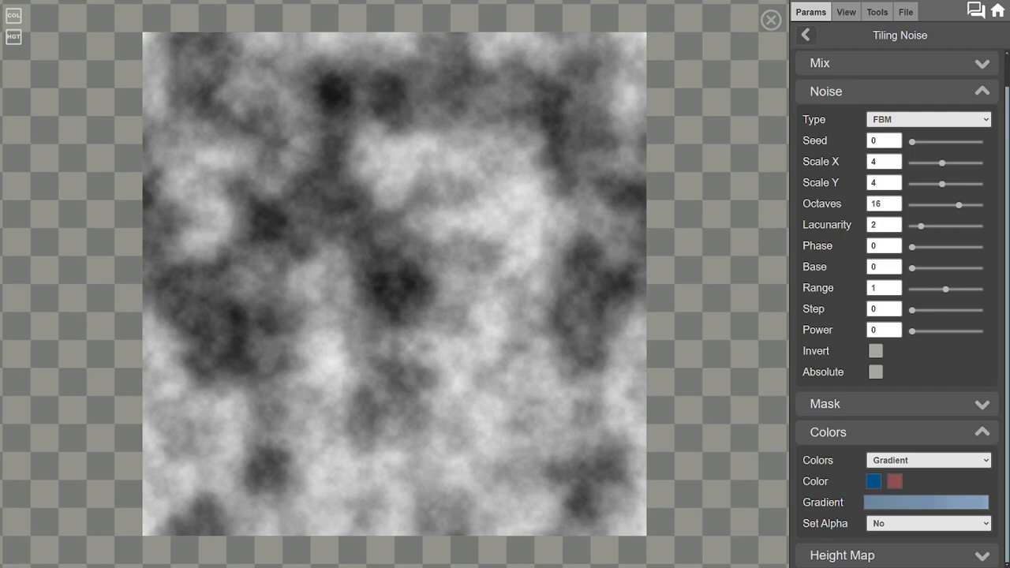
{"action": "left_click_drag", "start_coordinate": [942, 163], "coordinate": [957, 163]}
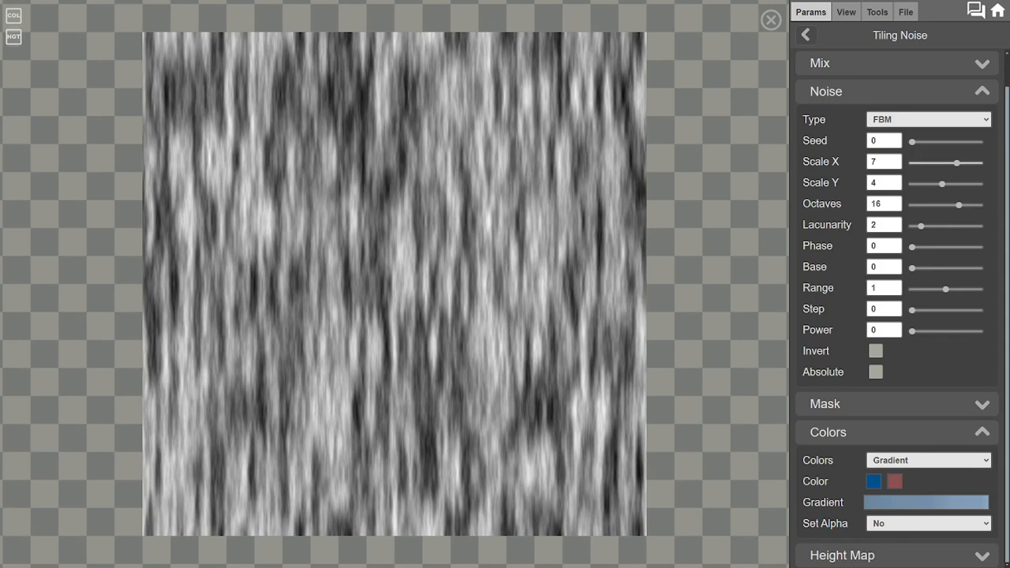
Step: Compare the noise's height map with its color map and return to the 3D view
{"action": "left_click", "coordinate": [13, 37]}
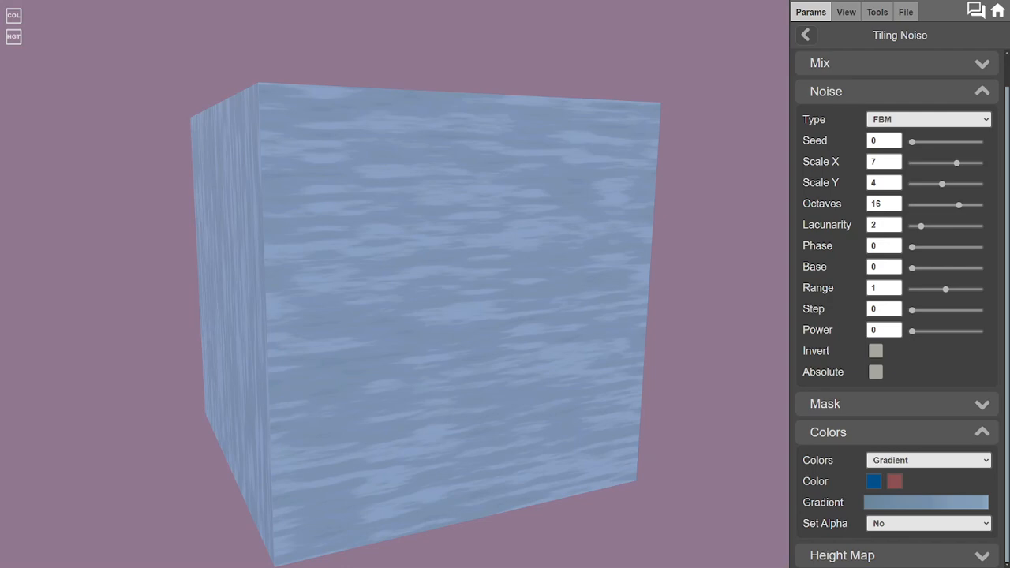
{"action": "left_click", "coordinate": [14, 36]}
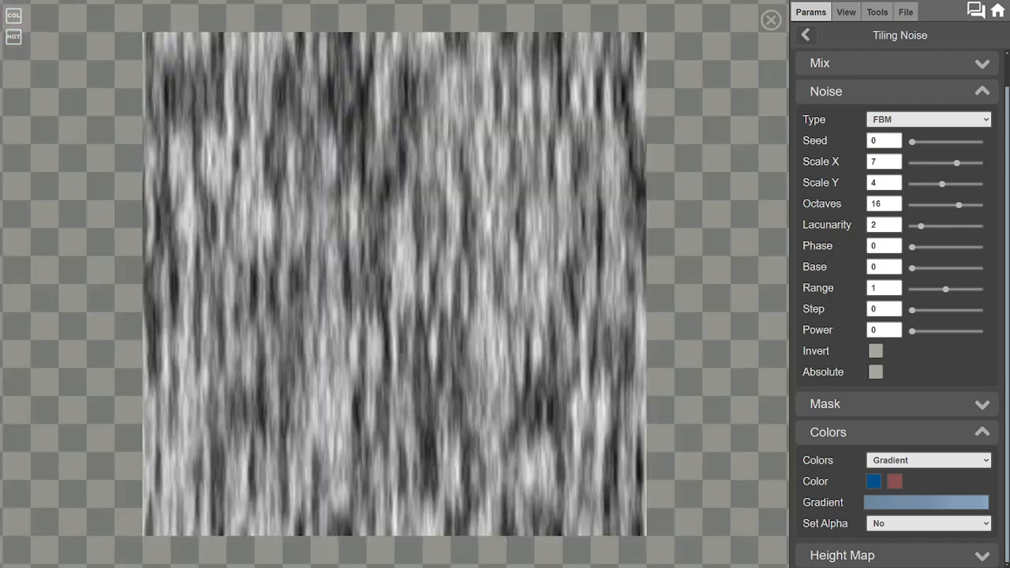
{"action": "left_click", "coordinate": [14, 15]}
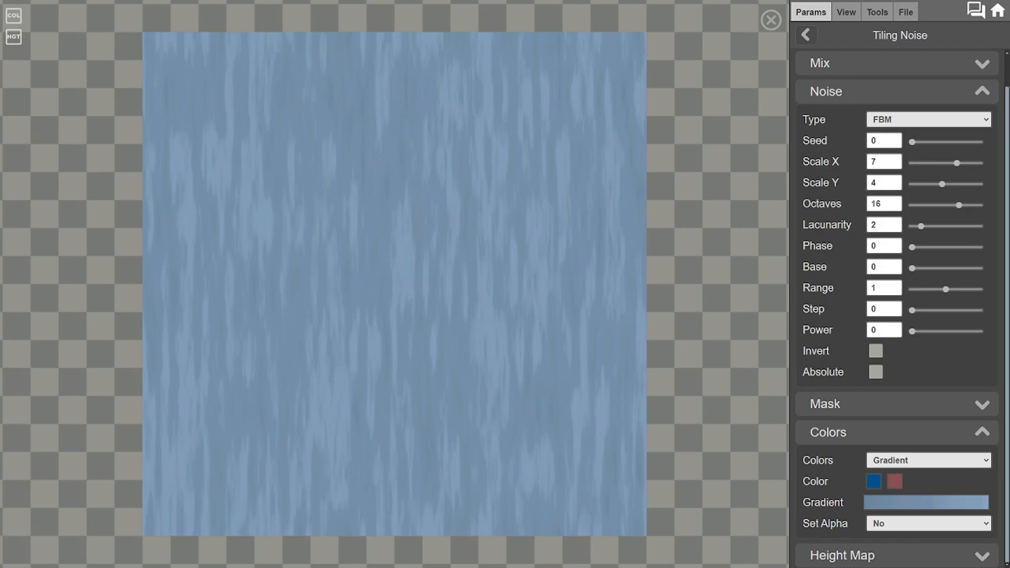
{"action": "left_click", "coordinate": [13, 37]}
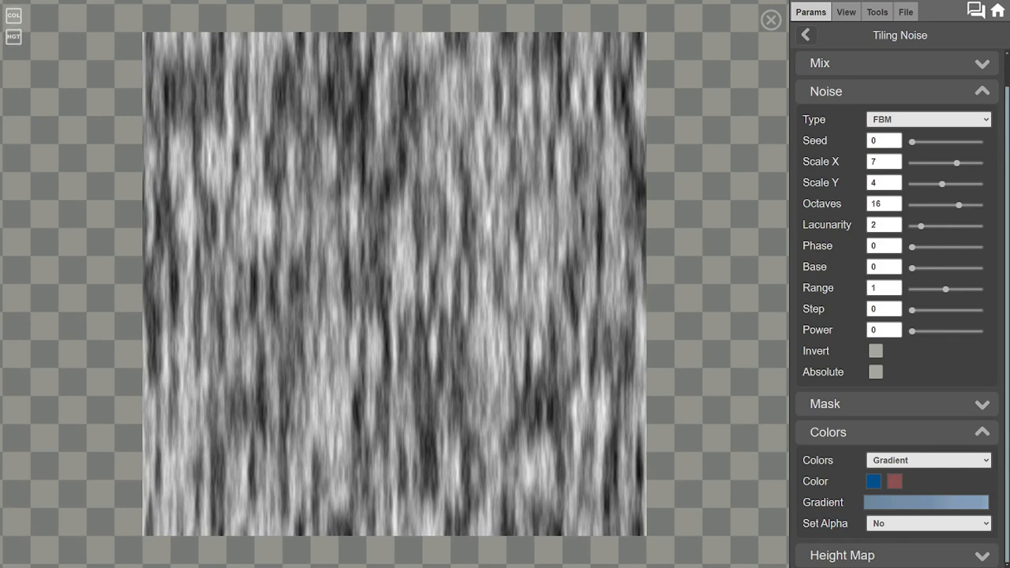
{"action": "left_click", "coordinate": [14, 16]}
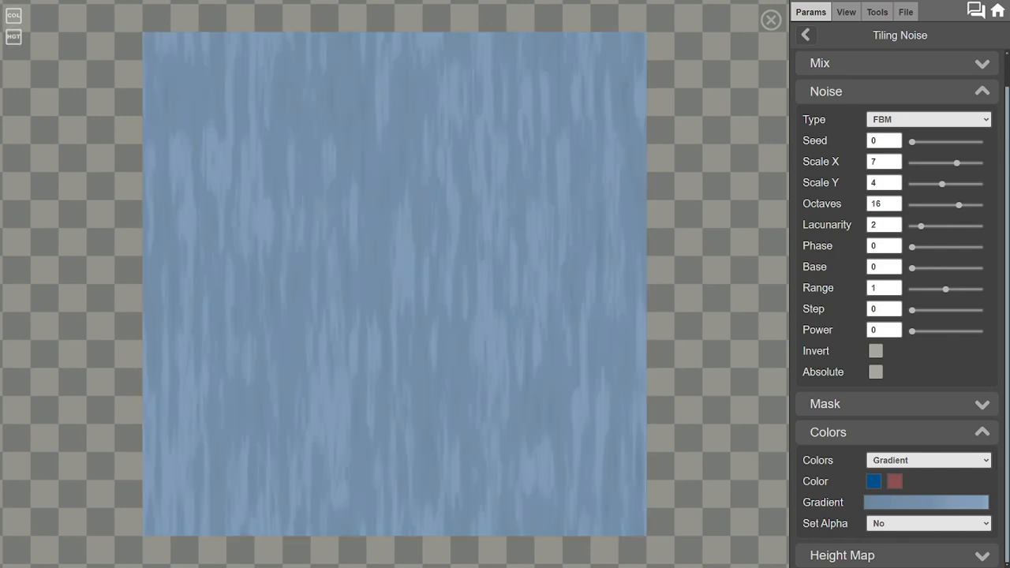
{"action": "left_click", "coordinate": [13, 36]}
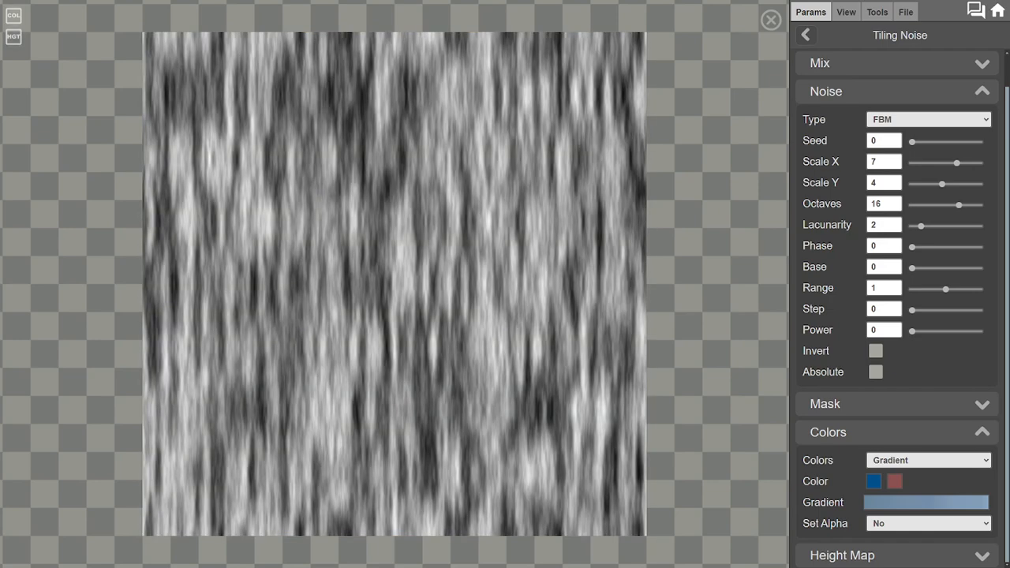
{"action": "left_click", "coordinate": [771, 20]}
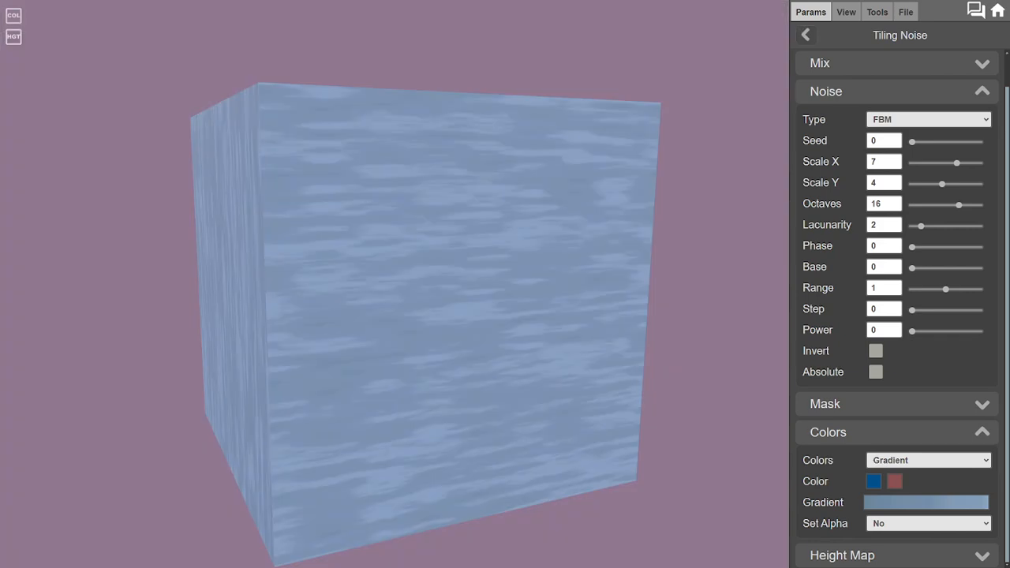
Step: Add a "Normal, AO from heights" node to the material after the Tiling Noise node
{"action": "left_click", "coordinate": [805, 35]}
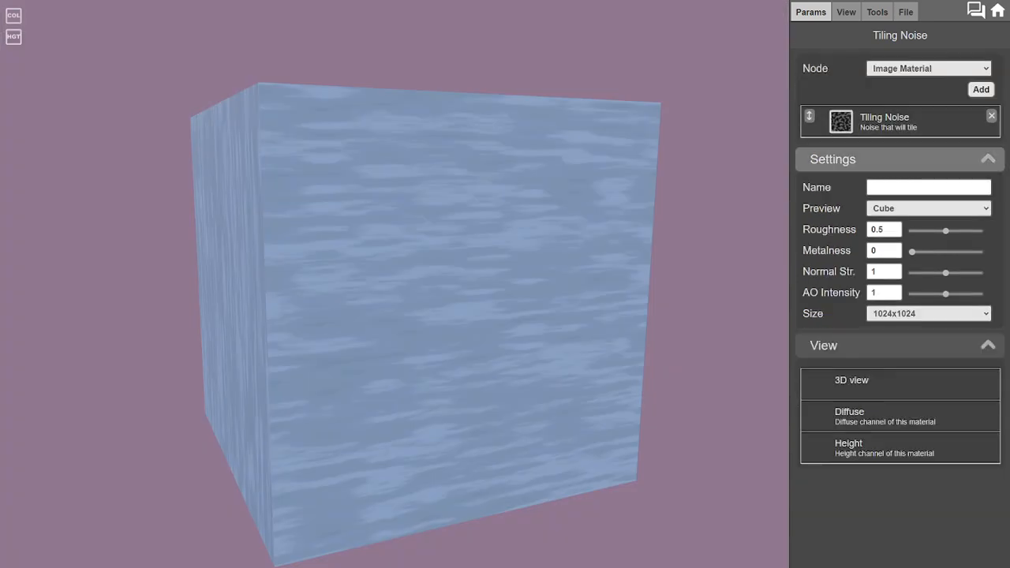
{"action": "left_click", "coordinate": [928, 68]}
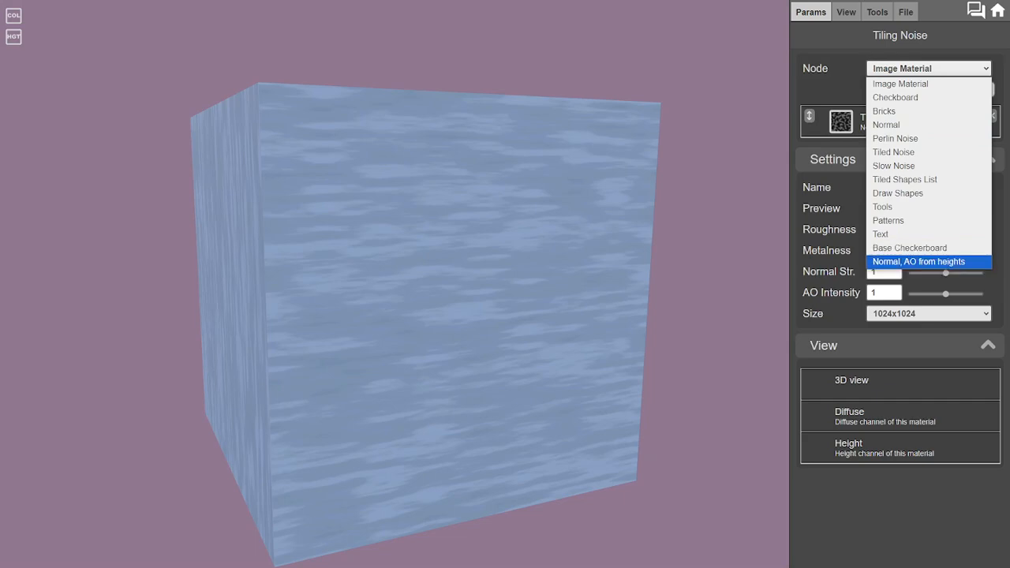
{"action": "key", "text": "Return"}
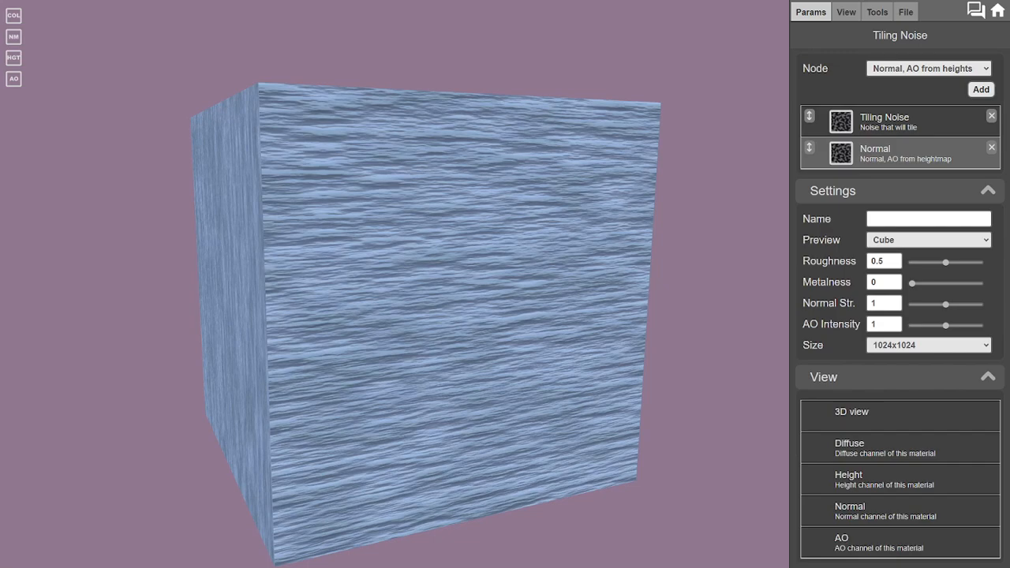
Step: Inspect the surface relief on the preview cube from several sides and from closer up
{"action": "left_click_drag", "start_coordinate": [410, 300], "coordinate": [374, 306]}
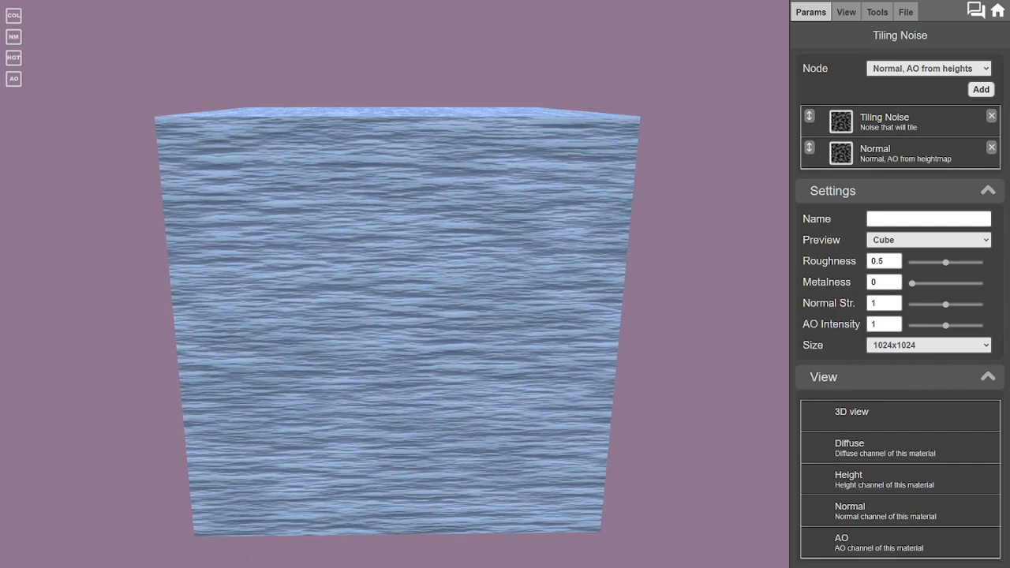
{"action": "left_click_drag", "start_coordinate": [473, 261], "coordinate": [499, 317]}
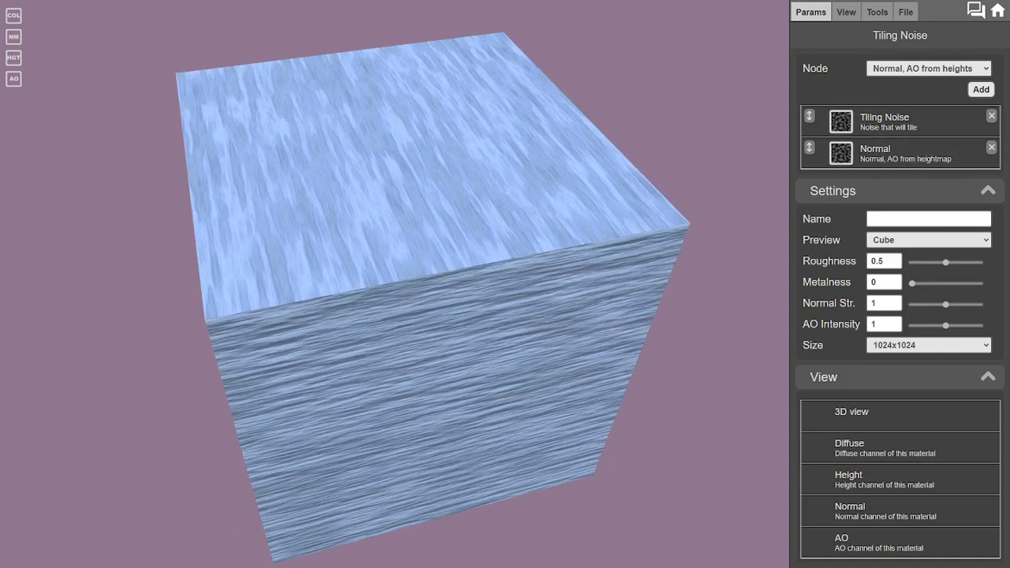
{"action": "left_click_drag", "start_coordinate": [426, 331], "coordinate": [401, 224]}
{"action": "scroll", "coordinate": [400, 261], "scroll_direction": "up", "scroll_amount": 4}
{"action": "left_click_drag", "start_coordinate": [401, 284], "coordinate": [420, 251]}
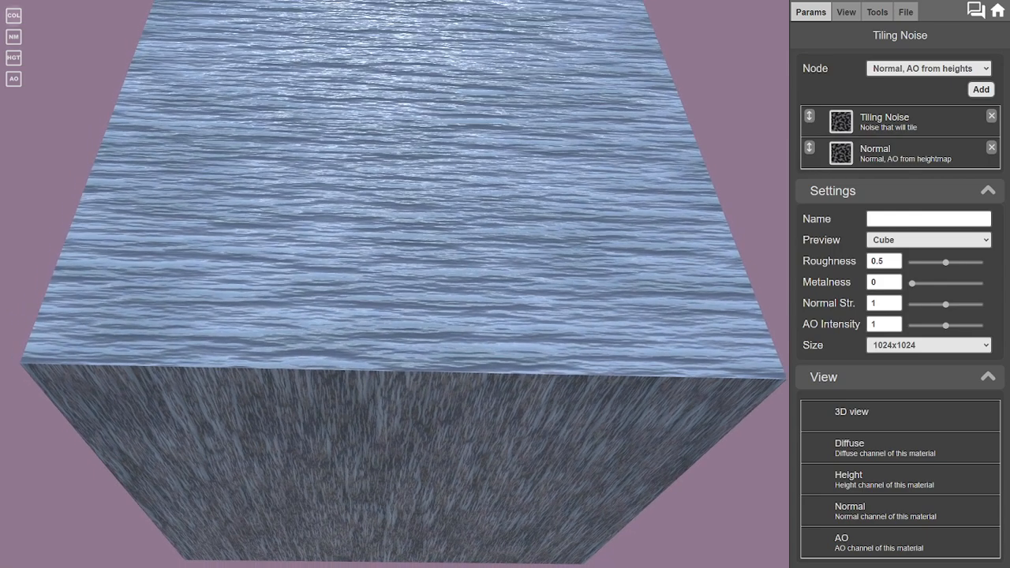
Step: Review the material's color, normal, height and AO maps in turn and return to the 3D view
{"action": "left_click", "coordinate": [13, 15]}
{"action": "left_click", "coordinate": [14, 37]}
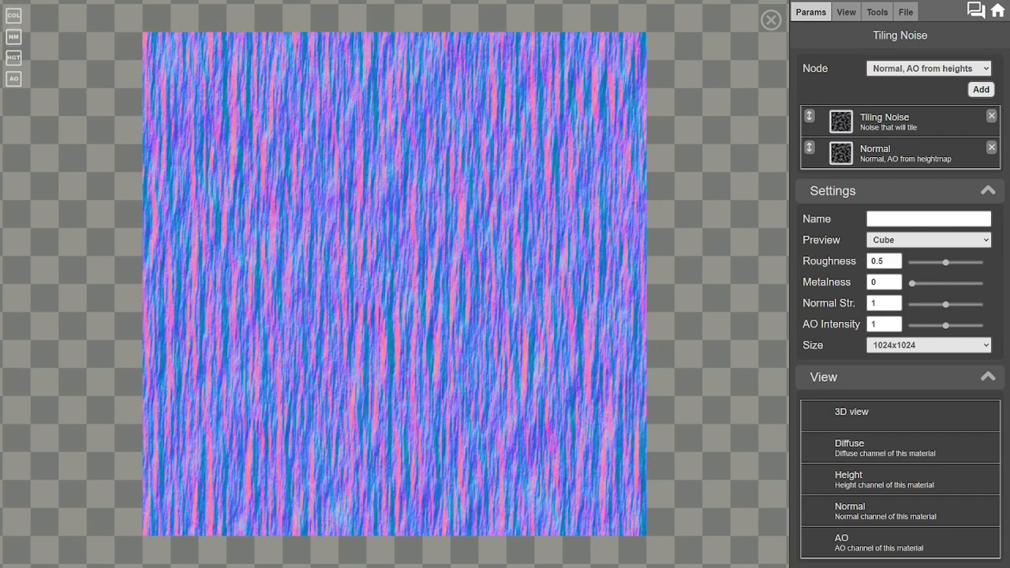
{"action": "left_click", "coordinate": [14, 57]}
{"action": "left_click", "coordinate": [14, 78]}
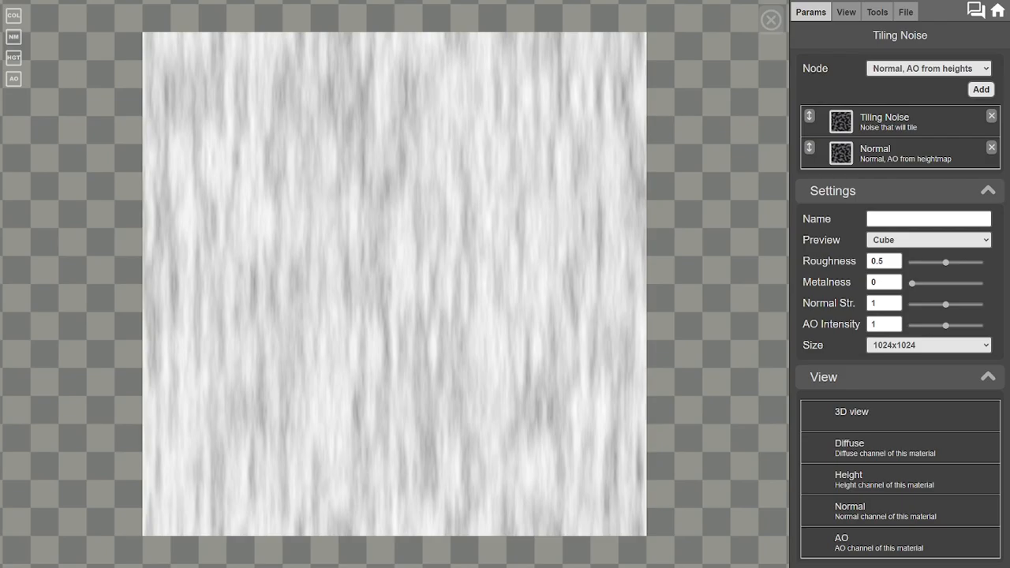
{"action": "left_click", "coordinate": [771, 20]}
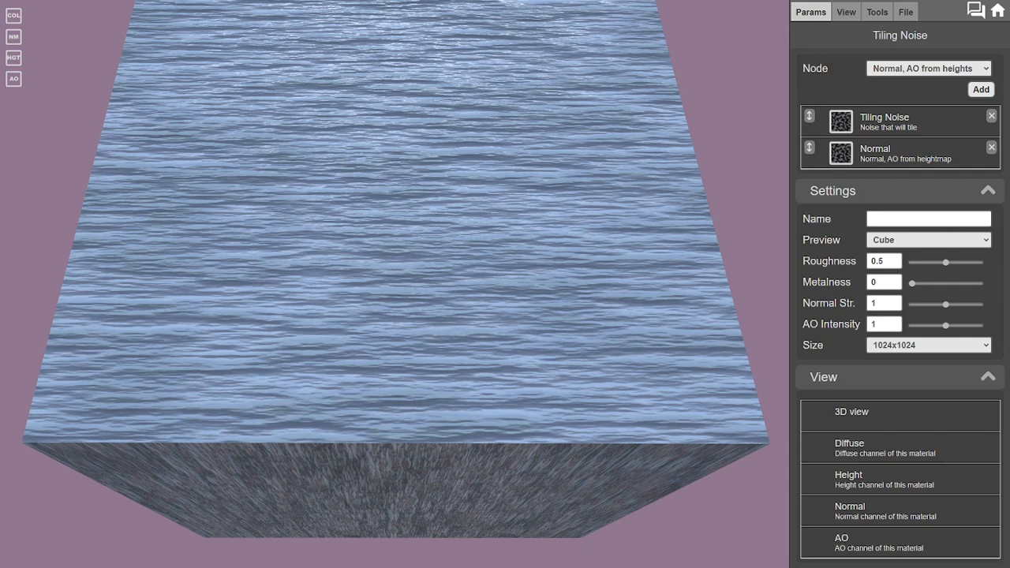
Step: Lower the Normal node's normal Strength to about 0.4 and check the softer relief on the cube
{"action": "left_click", "coordinate": [899, 191]}
{"action": "left_click", "coordinate": [899, 219]}
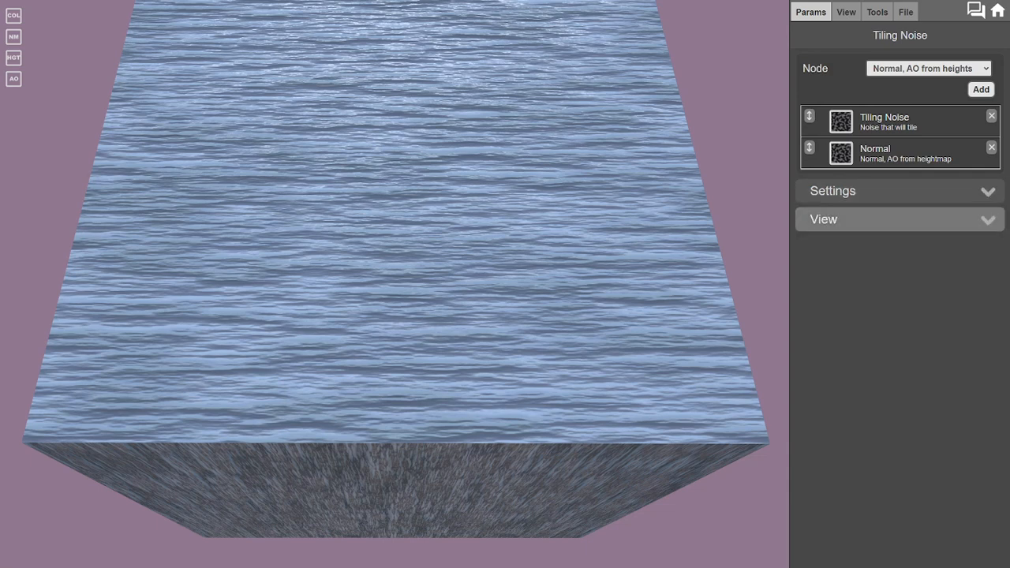
{"action": "left_click", "coordinate": [908, 153]}
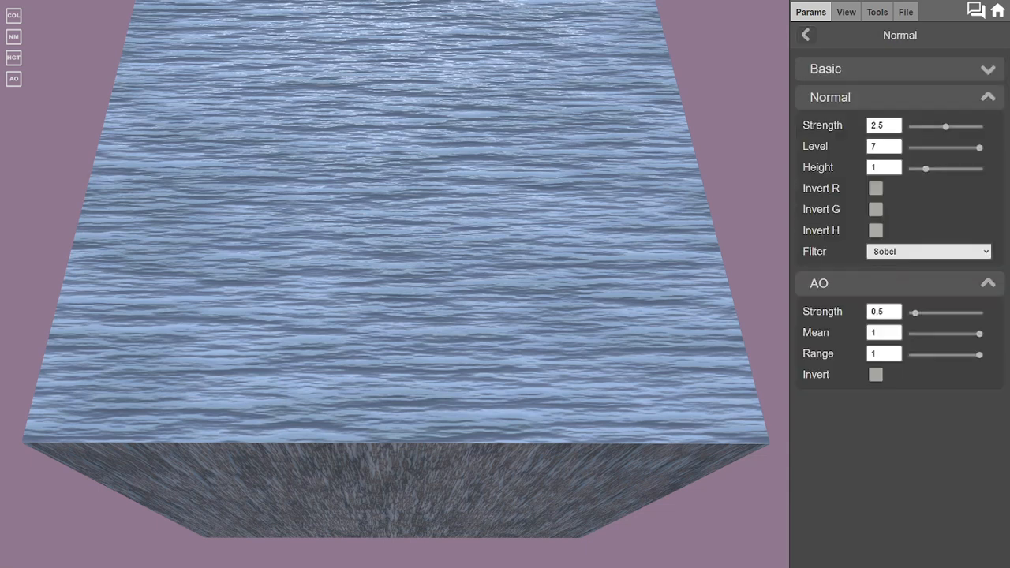
{"action": "left_click_drag", "start_coordinate": [945, 126], "coordinate": [917, 126]}
{"action": "mouse_move", "coordinate": [394, 285]}
{"action": "left_mouse_down"}
{"action": "mouse_move", "coordinate": [387, 241]}
{"action": "mouse_move", "coordinate": [395, 290]}
{"action": "left_mouse_up"}
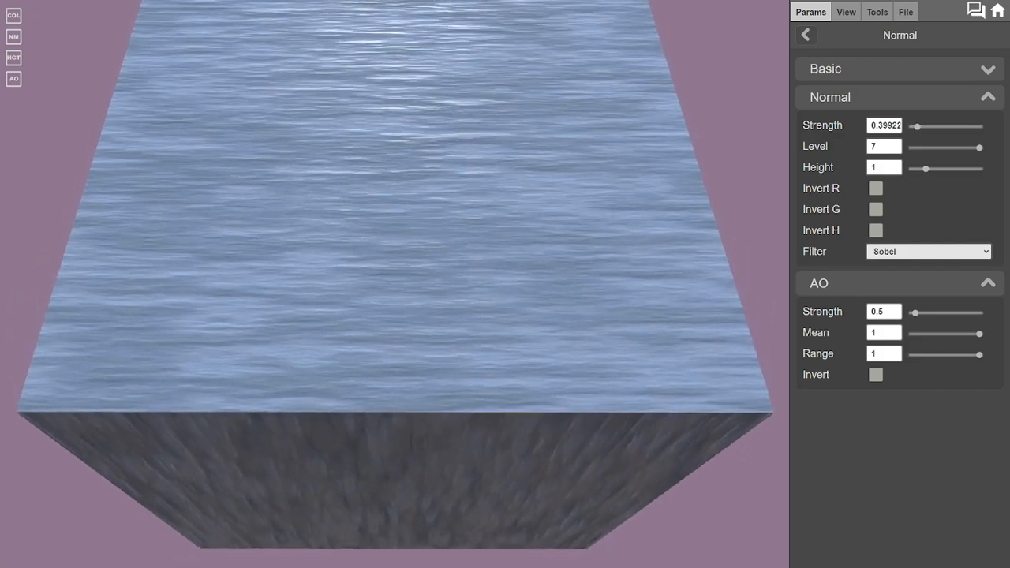
Step: Try an AO Strength of about 2.03 while viewing the AO map, and return to the 3D view
{"action": "left_click", "coordinate": [13, 78]}
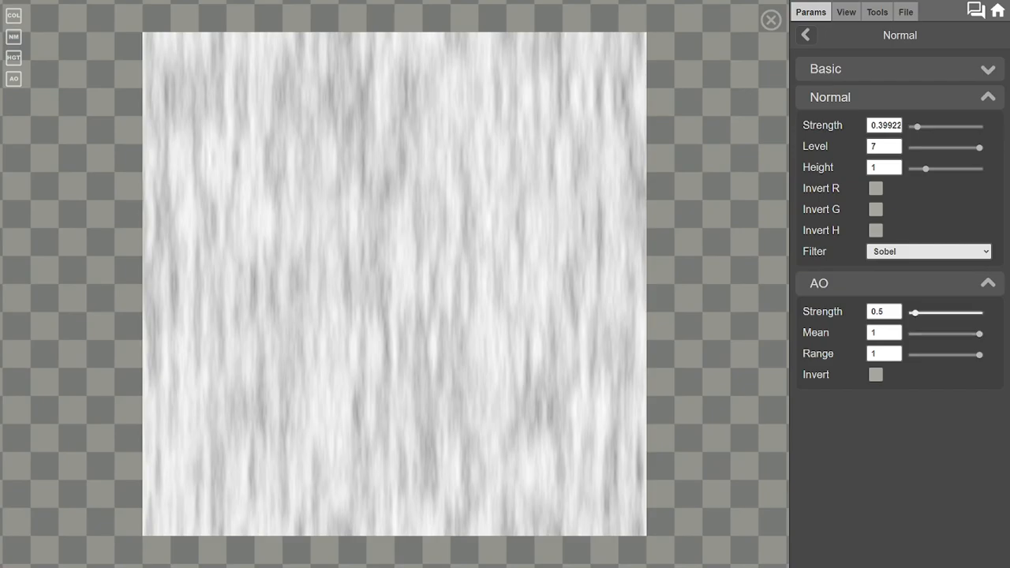
{"action": "left_click_drag", "start_coordinate": [914, 313], "coordinate": [926, 312]}
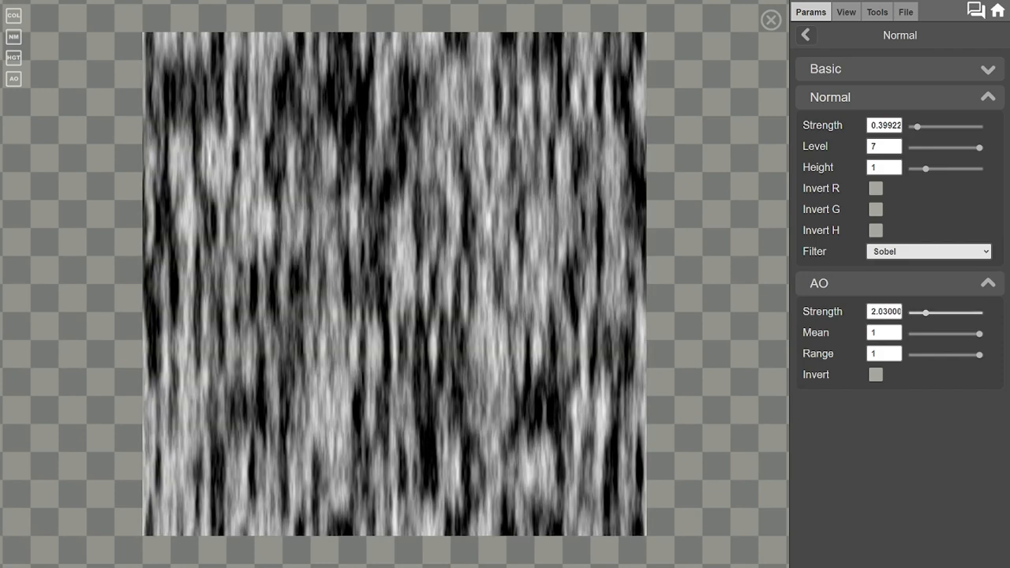
{"action": "left_click", "coordinate": [771, 19]}
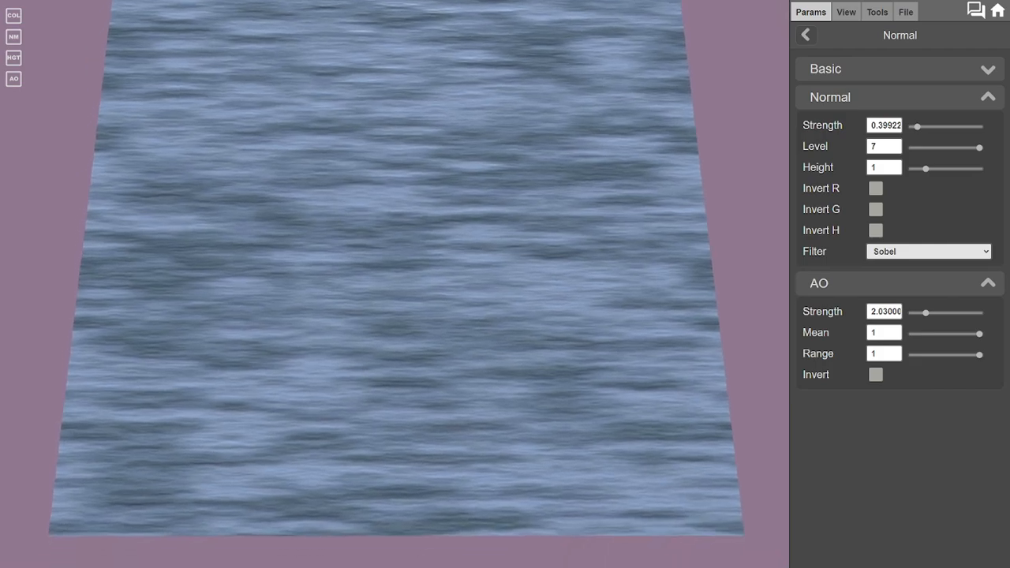
Step: Set the Normal node's AO Strength to 0.08 and compare the color map with the 3D cube
{"action": "mouse_move", "coordinate": [926, 312]}
{"action": "left_mouse_down"}
{"action": "mouse_move", "coordinate": [915, 313]}
{"action": "mouse_move", "coordinate": [960, 313]}
{"action": "mouse_move", "coordinate": [913, 313]}
{"action": "left_mouse_up"}
{"action": "left_click_drag", "start_coordinate": [394, 332], "coordinate": [201, 229]}
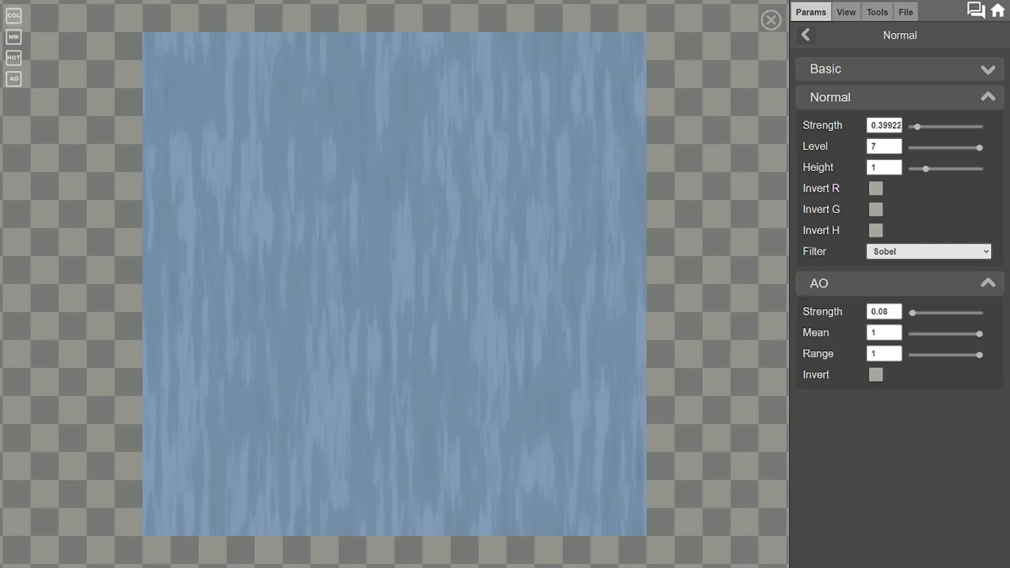
{"action": "left_click", "coordinate": [771, 20]}
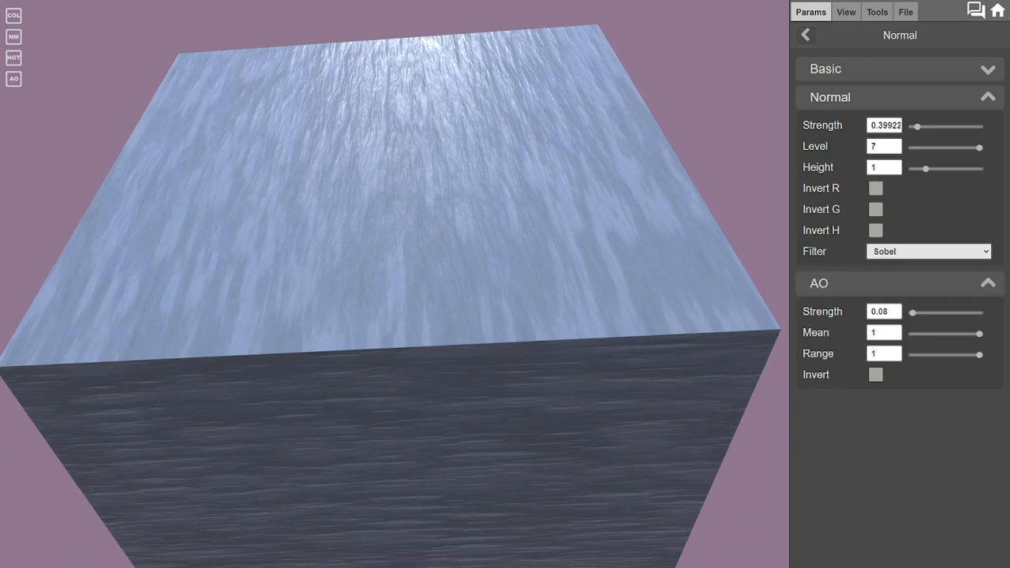
Step: Set both Scale X and Scale Y of the Tiling Noise node to 5
{"action": "left_click", "coordinate": [805, 35]}
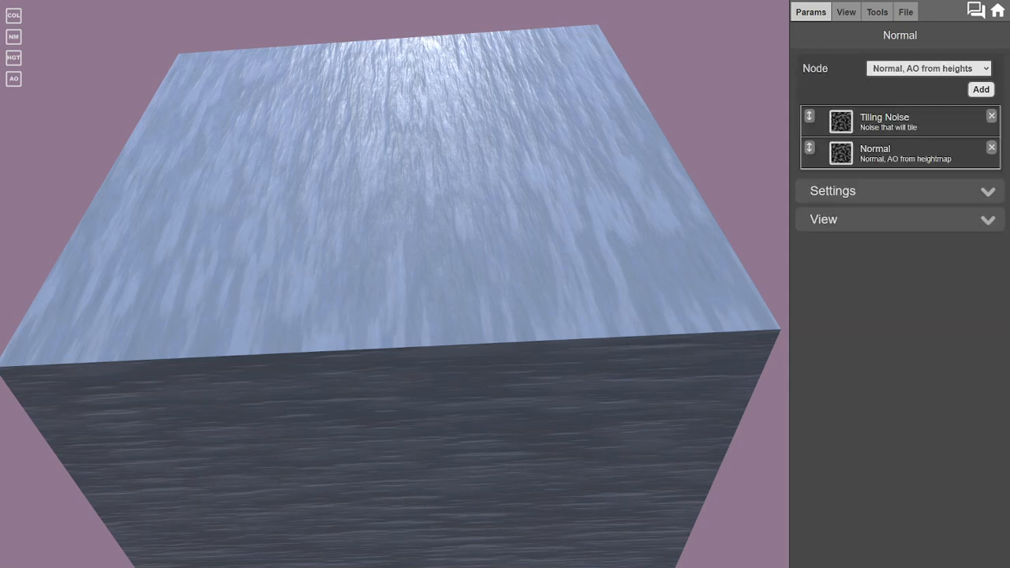
{"action": "left_click", "coordinate": [899, 121]}
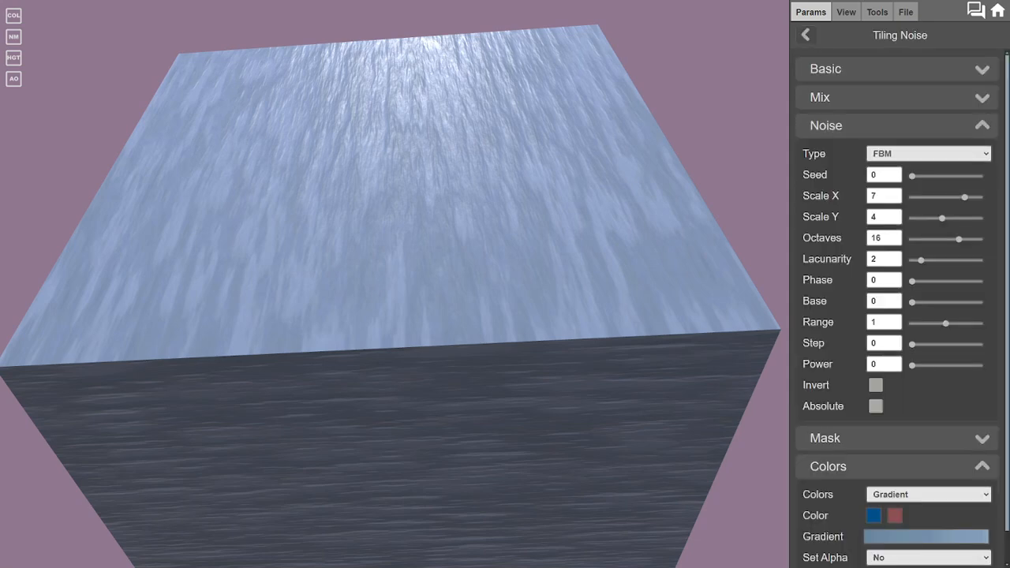
{"action": "left_click_drag", "start_coordinate": [395, 284], "coordinate": [388, 296]}
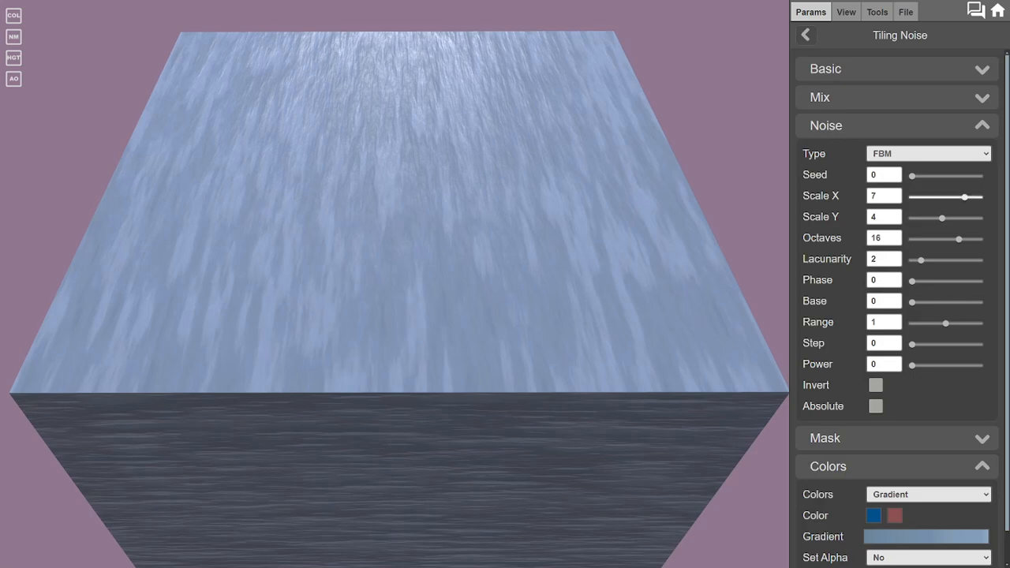
{"action": "left_click_drag", "start_coordinate": [964, 197], "coordinate": [944, 218]}
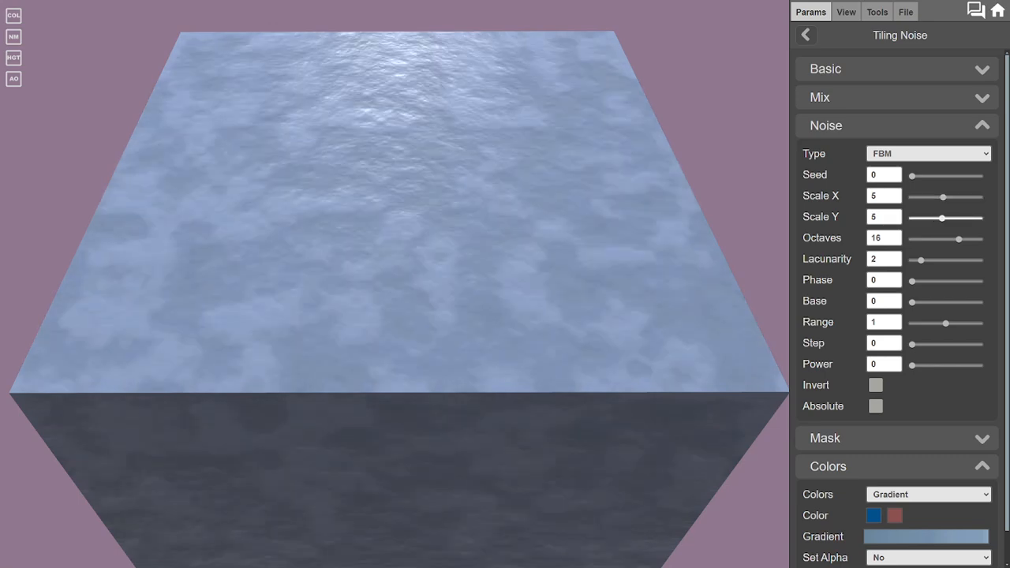
{"action": "left_click_drag", "start_coordinate": [394, 284], "coordinate": [398, 331]}
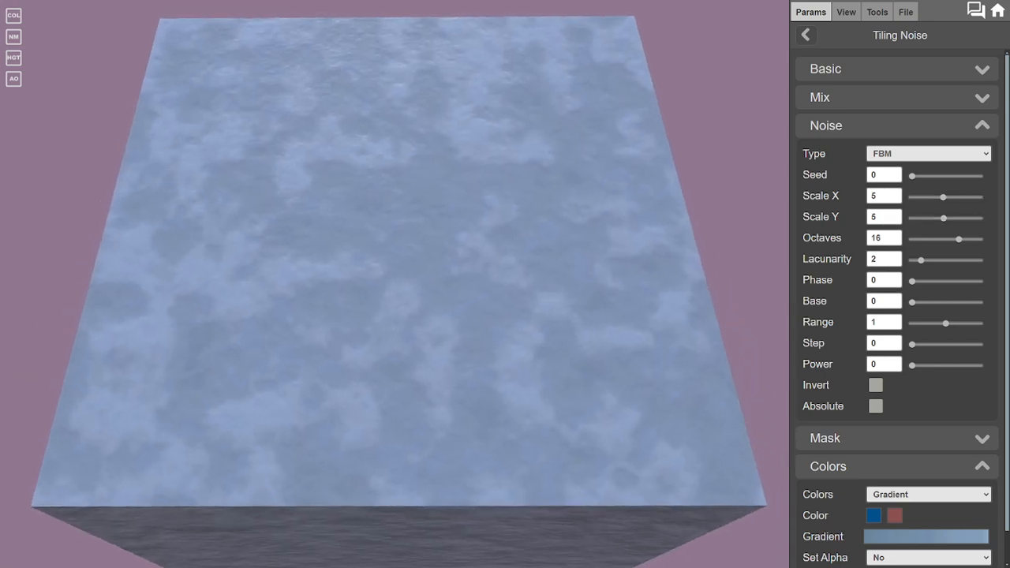
Step: Collapse the Tiling Noise node's Colors settings, glance at its Mask settings and expand its Height Map settings
{"action": "scroll", "coordinate": [900, 308], "scroll_direction": "down", "scroll_amount": 1}
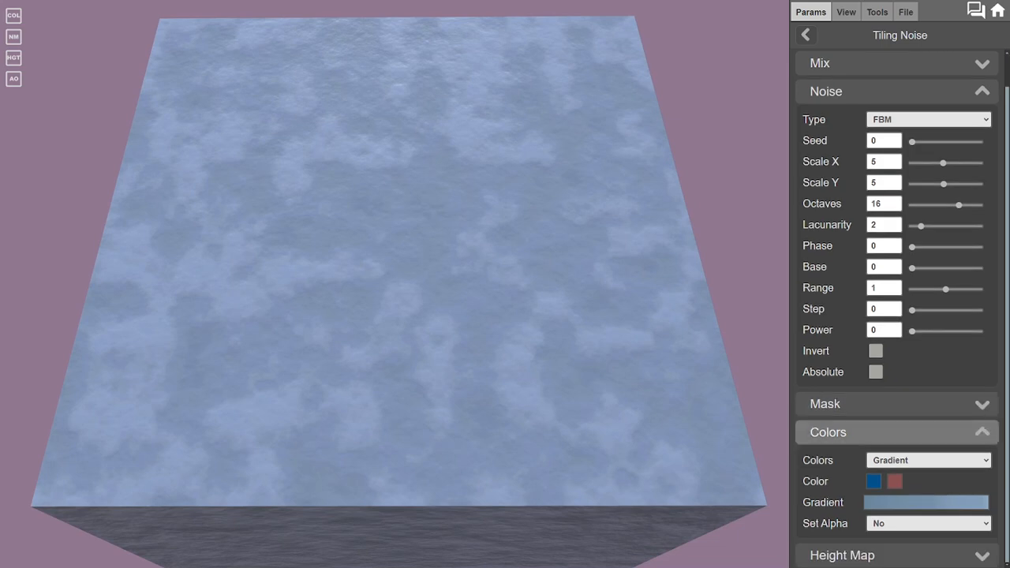
{"action": "left_click", "coordinate": [868, 433]}
{"action": "left_click", "coordinate": [868, 438]}
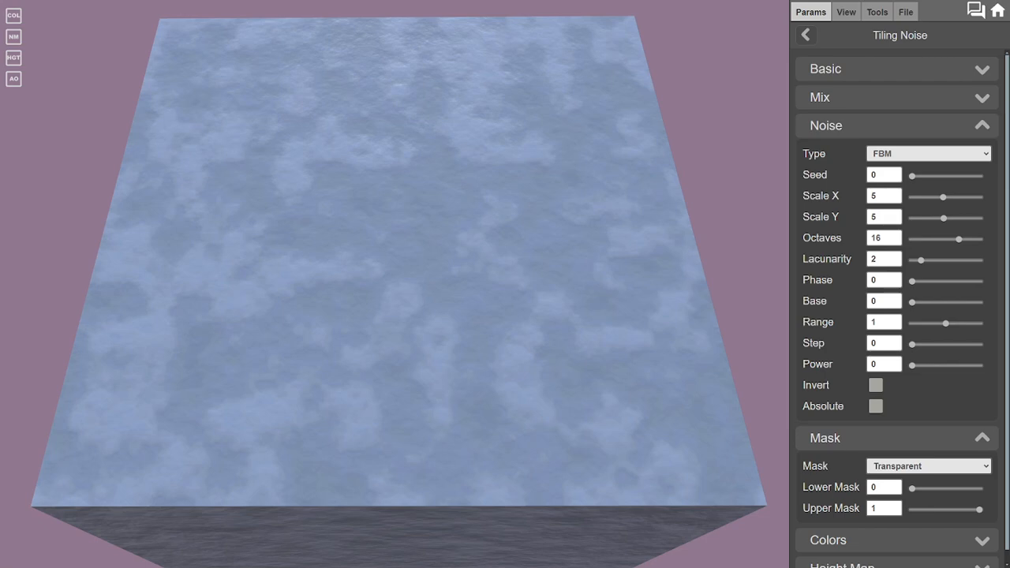
{"action": "left_click", "coordinate": [868, 438]}
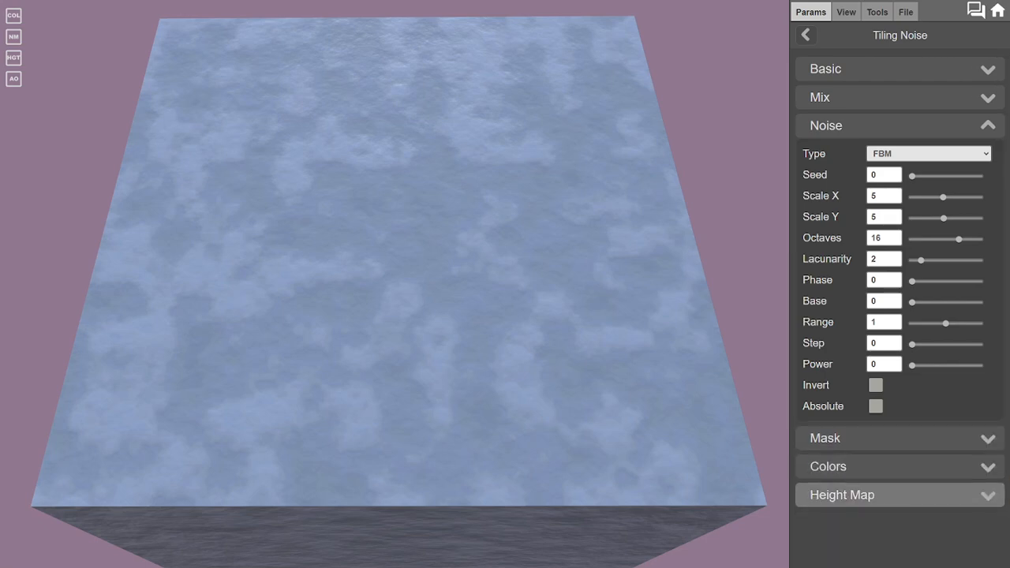
{"action": "left_click", "coordinate": [868, 495]}
{"action": "left_click_drag", "start_coordinate": [395, 331], "coordinate": [395, 252]}
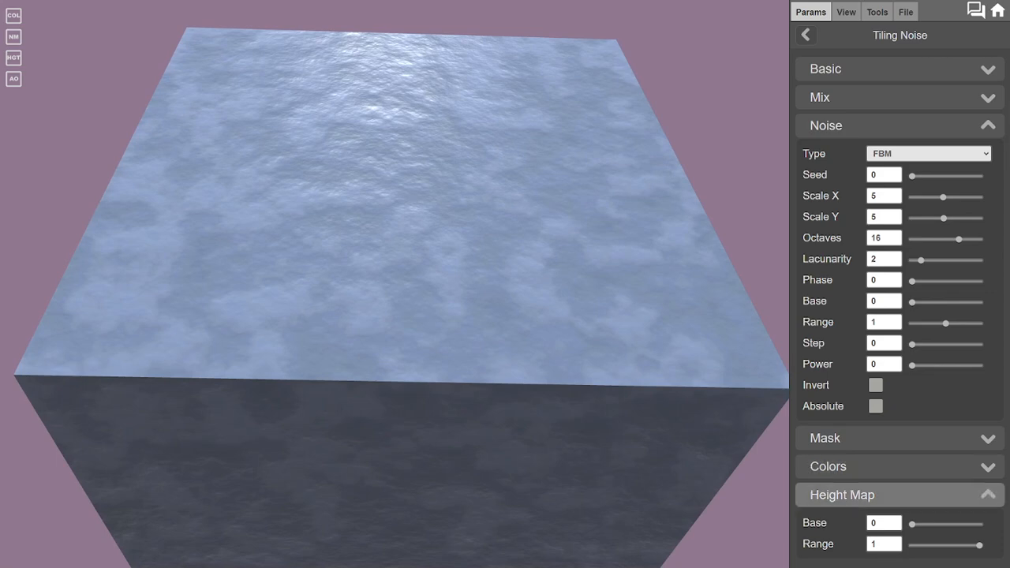
Step: Try a height map Range of 0.711 and a different Base, and restore Range to 1 and Base to 0
{"action": "mouse_move", "coordinate": [912, 524]}
{"action": "left_mouse_down"}
{"action": "mouse_move", "coordinate": [971, 524]}
{"action": "mouse_move", "coordinate": [912, 524]}
{"action": "left_mouse_up"}
{"action": "mouse_move", "coordinate": [979, 544]}
{"action": "left_mouse_down"}
{"action": "mouse_move", "coordinate": [930, 545]}
{"action": "mouse_move", "coordinate": [961, 544]}
{"action": "left_mouse_up"}
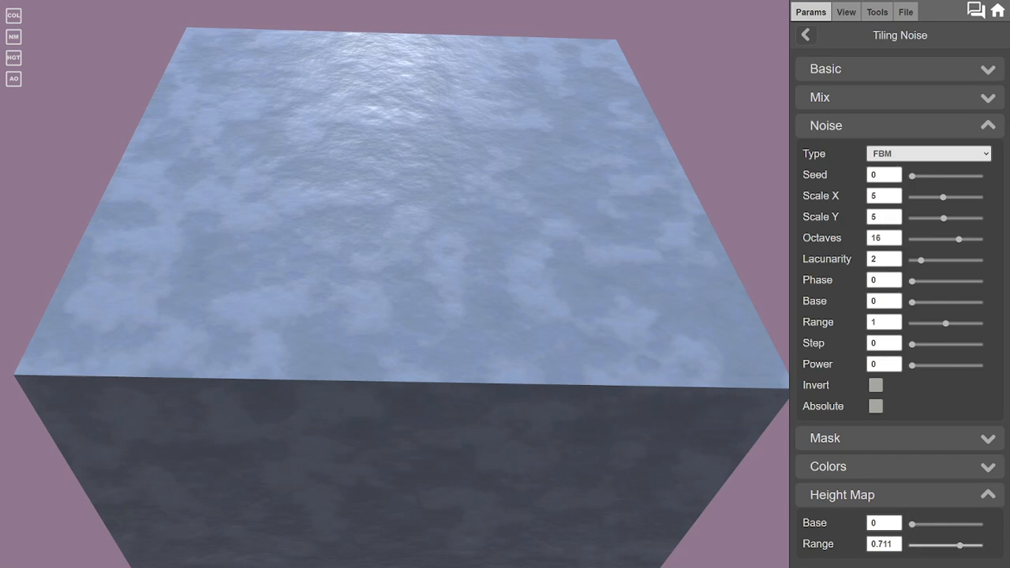
{"action": "left_click", "coordinate": [13, 57]}
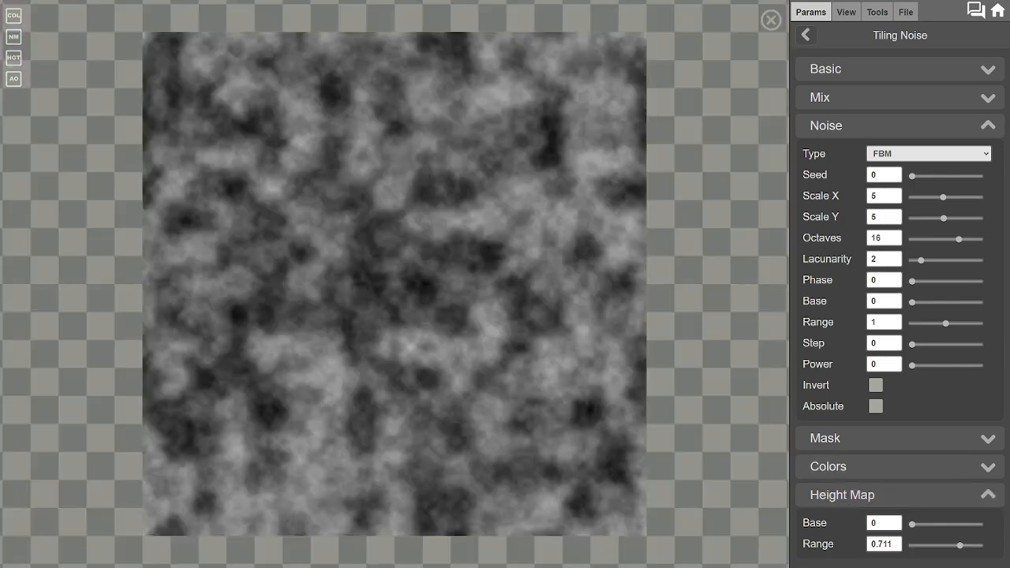
{"action": "mouse_move", "coordinate": [961, 544]}
{"action": "left_mouse_down"}
{"action": "mouse_move", "coordinate": [928, 544]}
{"action": "mouse_move", "coordinate": [961, 544]}
{"action": "mouse_move", "coordinate": [915, 524]}
{"action": "mouse_move", "coordinate": [980, 546]}
{"action": "left_mouse_up"}
{"action": "mouse_move", "coordinate": [929, 524]}
{"action": "left_mouse_down"}
{"action": "mouse_move", "coordinate": [975, 524]}
{"action": "mouse_move", "coordinate": [912, 524]}
{"action": "left_mouse_up"}
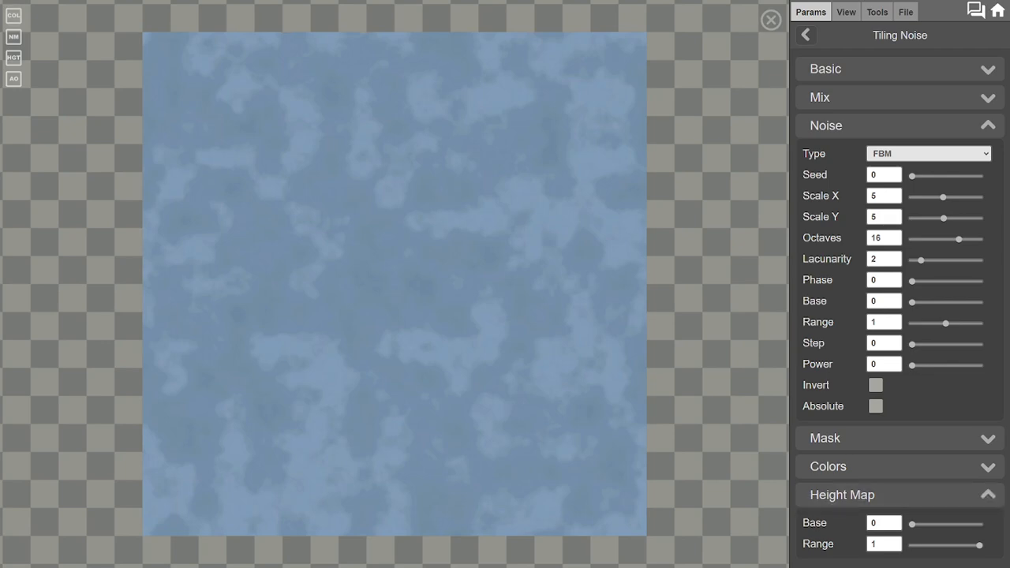
{"action": "mouse_move", "coordinate": [912, 524]}
{"action": "left_mouse_down"}
{"action": "mouse_move", "coordinate": [966, 524]}
{"action": "mouse_move", "coordinate": [912, 524]}
{"action": "left_mouse_up"}
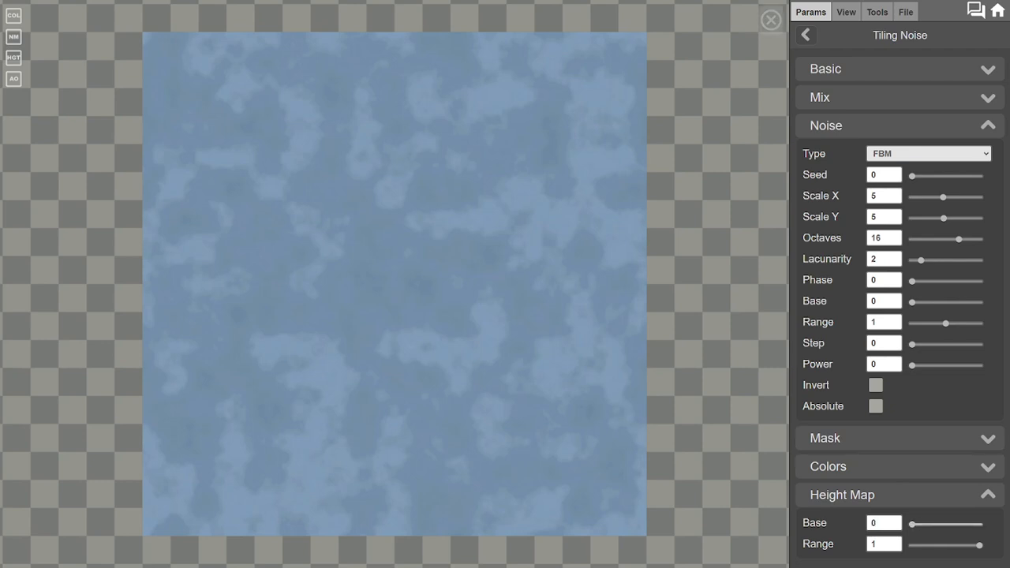
{"action": "left_click", "coordinate": [771, 20]}
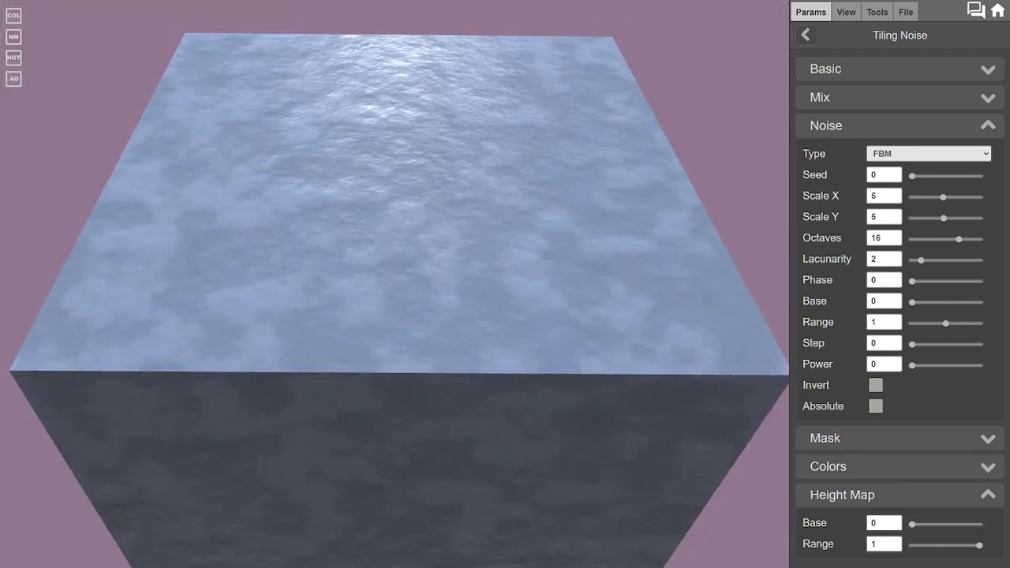
Step: Try inverting the noise, switch the inversion back off and turn on the Absolute option
{"action": "left_click", "coordinate": [876, 385]}
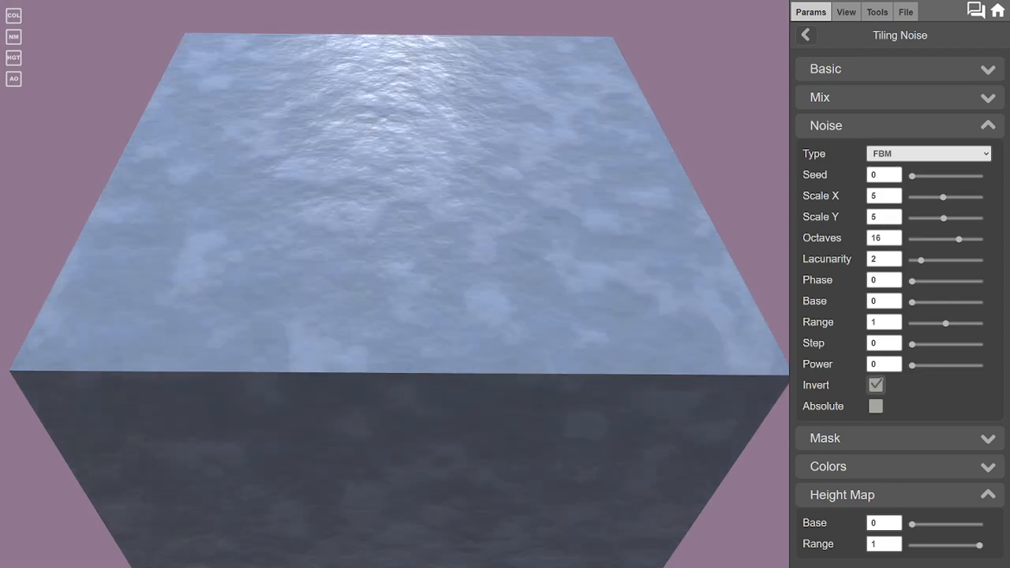
{"action": "left_click", "coordinate": [876, 385]}
{"action": "left_click", "coordinate": [875, 405]}
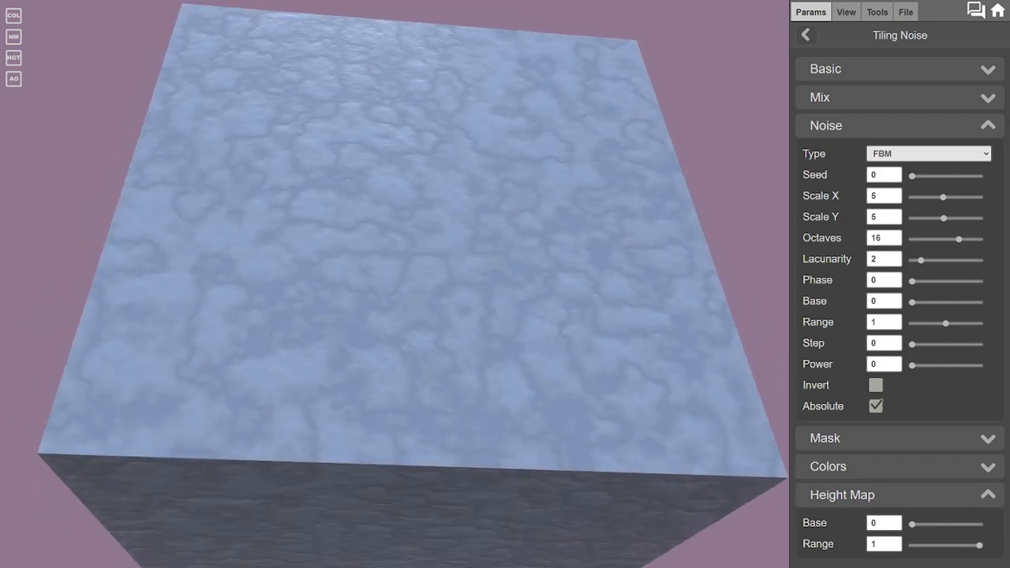
Step: Try a noise Power of 4, turn the Absolute option off and reset Power to 0
{"action": "left_click_drag", "start_coordinate": [912, 365], "coordinate": [970, 365]}
{"action": "left_click", "coordinate": [876, 406]}
{"action": "left_click_drag", "start_coordinate": [395, 316], "coordinate": [465, 269]}
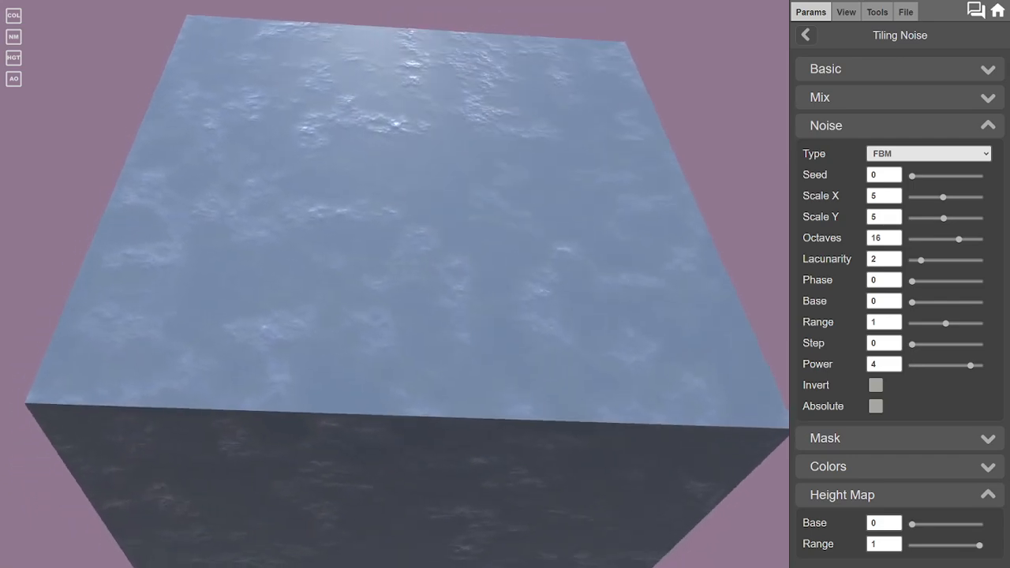
{"action": "left_click_drag", "start_coordinate": [971, 364], "coordinate": [914, 365]}
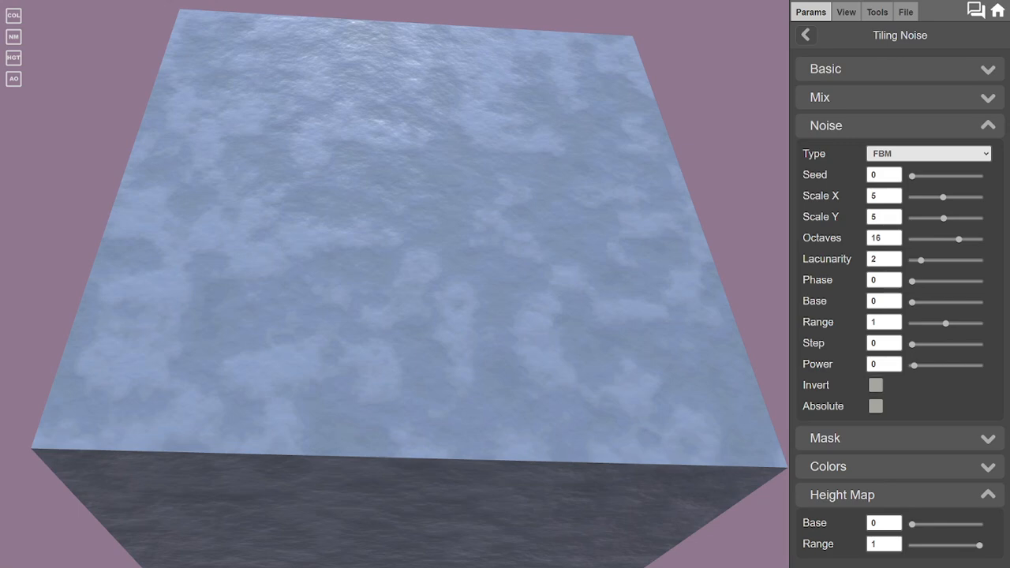
Step: Review the noise types available for the Tiling Noise node
{"action": "left_click", "coordinate": [928, 154]}
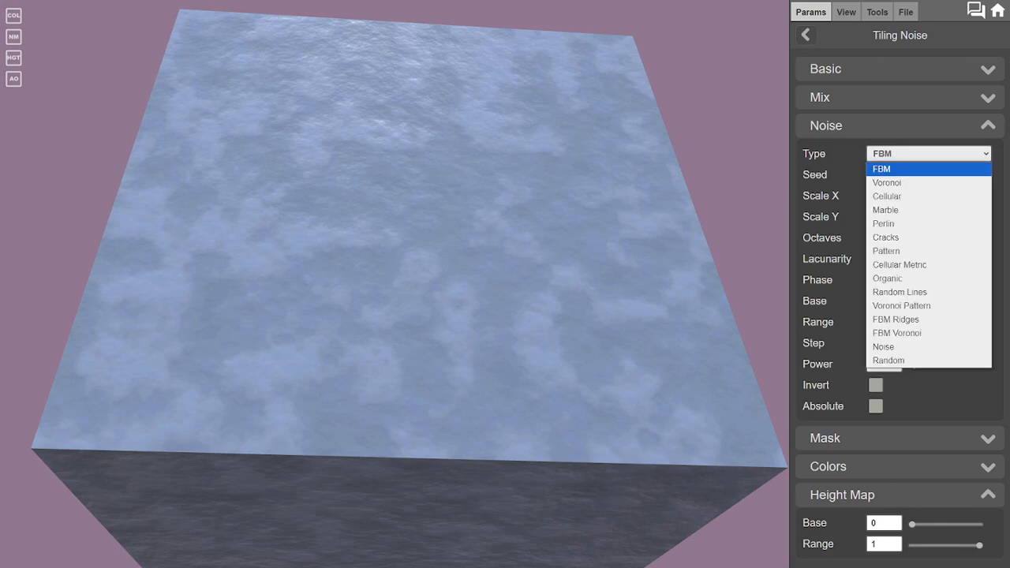
{"action": "key", "text": "Escape"}
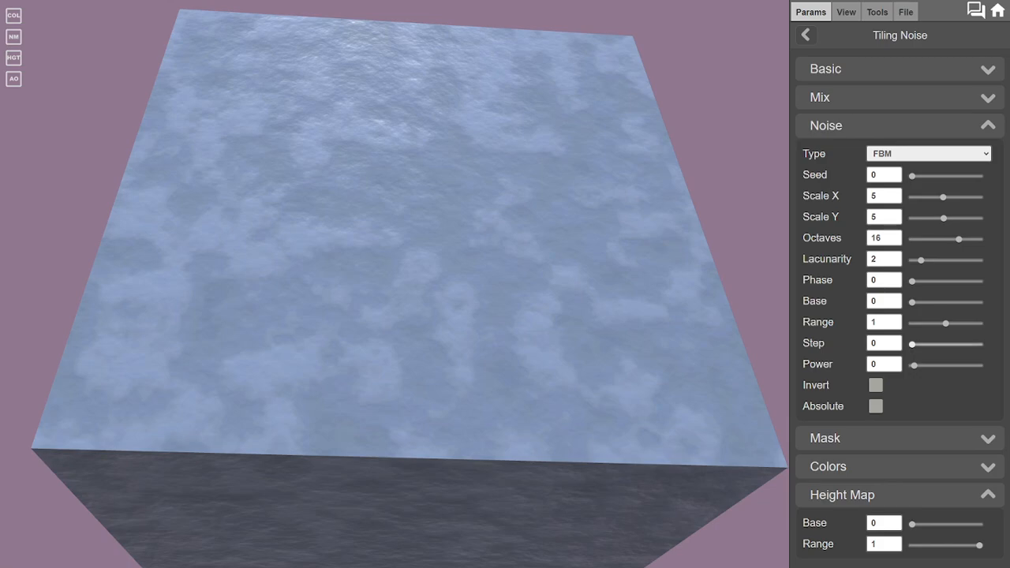
Step: Try noise Step values from 1 up to 9, check the stepped relief on the cube and reset Step to 0
{"action": "left_click_drag", "start_coordinate": [912, 344], "coordinate": [915, 344]}
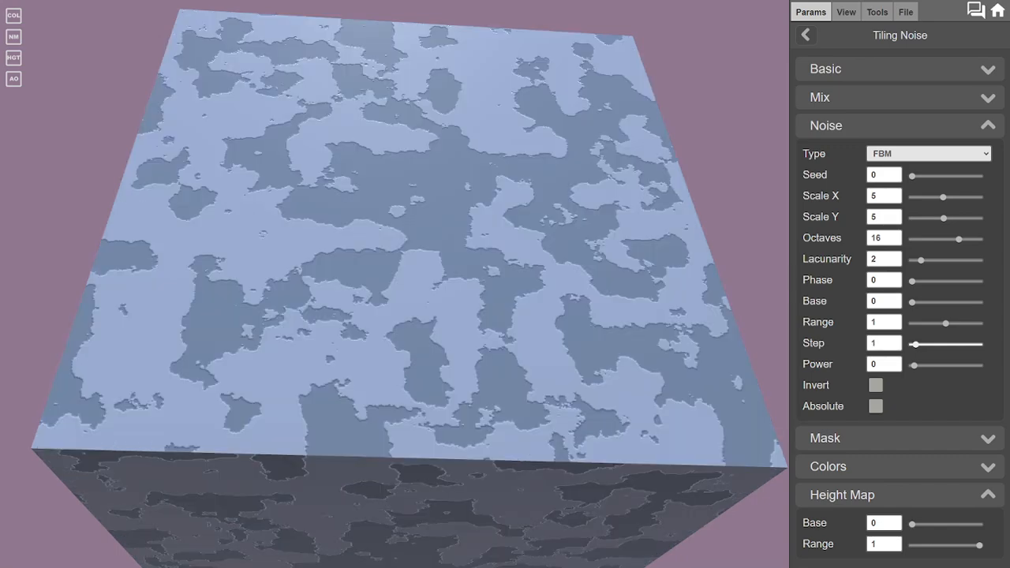
{"action": "key", "text": "Right"}
{"action": "key", "text": "Right"}
{"action": "key", "text": "Right"}
{"action": "key", "text": "Right"}
{"action": "key", "text": "Right"}
{"action": "key", "text": "Right"}
{"action": "key", "text": "Right"}
{"action": "key", "text": "Right"}
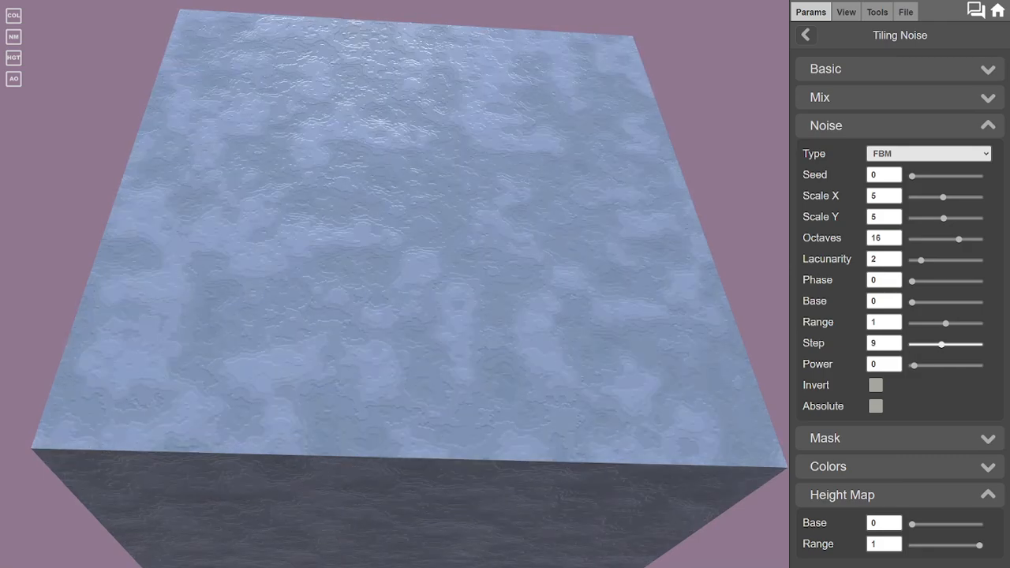
{"action": "left_click_drag", "start_coordinate": [395, 284], "coordinate": [394, 253]}
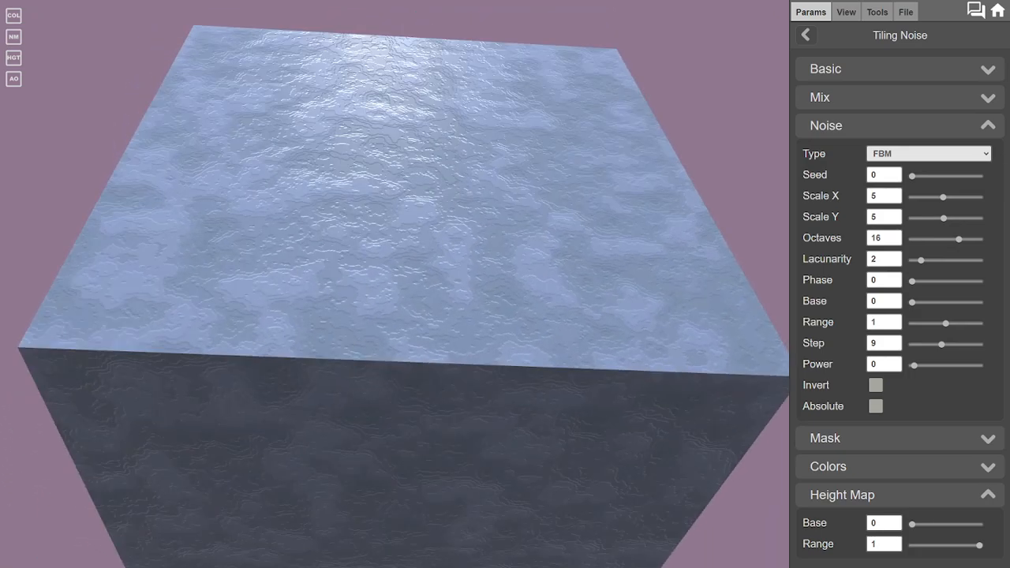
{"action": "left_click_drag", "start_coordinate": [941, 345], "coordinate": [910, 345]}
{"action": "left_click_drag", "start_coordinate": [394, 285], "coordinate": [395, 308]}
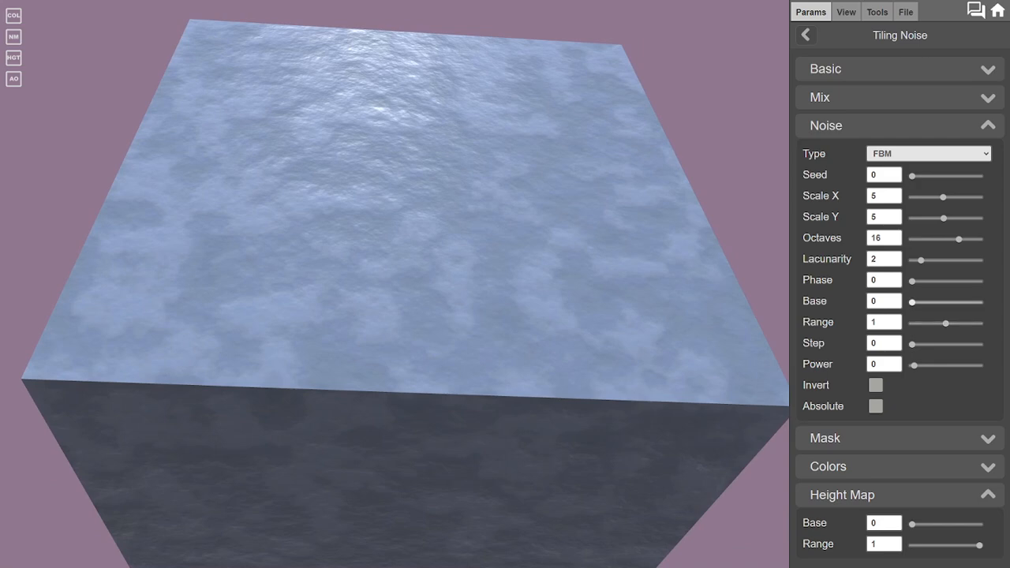
Step: Try a noise Base of -1, reset Base to 0 and lower the Range to 0.25, inspecting the cube's flattened relief
{"action": "mouse_move", "coordinate": [912, 303]}
{"action": "left_mouse_down"}
{"action": "mouse_move", "coordinate": [929, 302]}
{"action": "mouse_move", "coordinate": [912, 302]}
{"action": "left_mouse_up"}
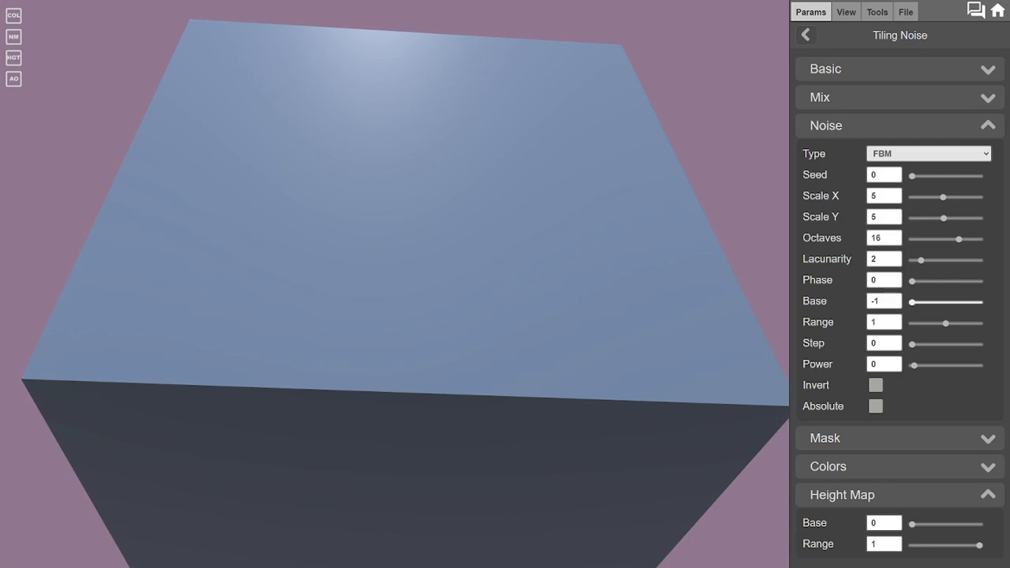
{"action": "left_click_drag", "start_coordinate": [912, 302], "coordinate": [920, 324]}
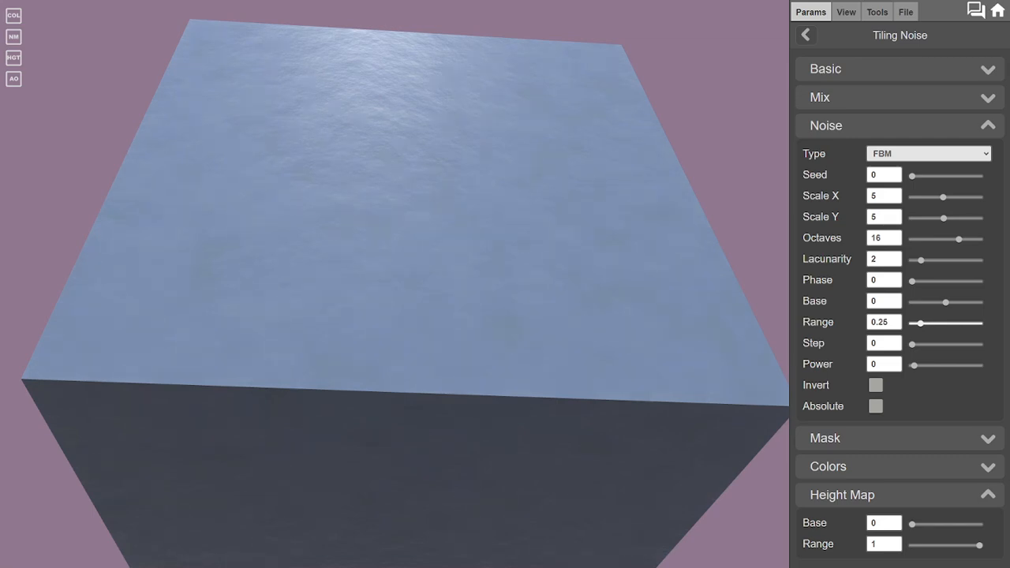
{"action": "mouse_move", "coordinate": [395, 284]}
{"action": "left_mouse_down"}
{"action": "mouse_move", "coordinate": [402, 315]}
{"action": "mouse_move", "coordinate": [402, 284]}
{"action": "left_mouse_up"}
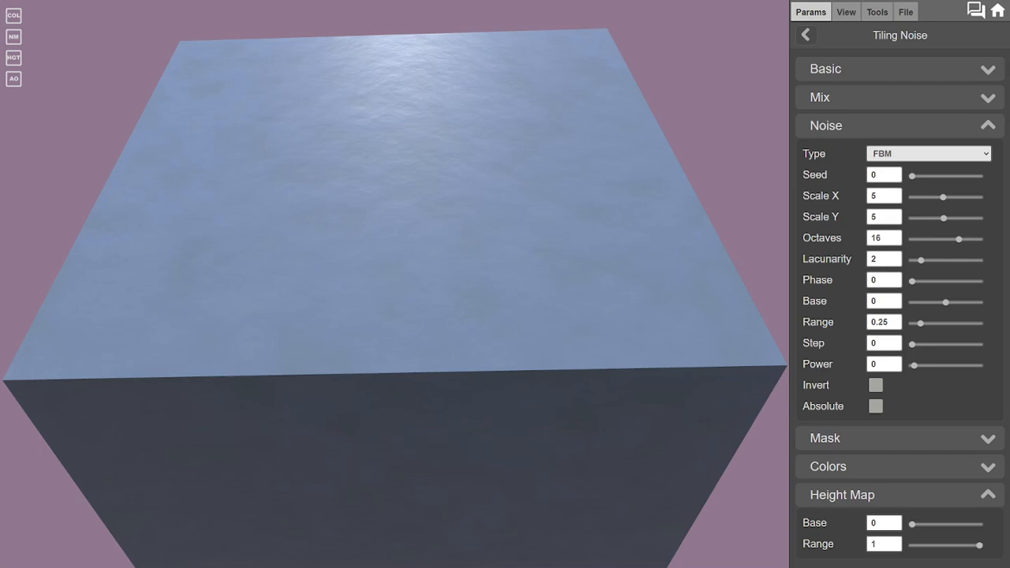
Step: Try a noise Range of 2 and inspect the relief on the cube from several angles
{"action": "left_click_drag", "start_coordinate": [920, 324], "coordinate": [980, 323]}
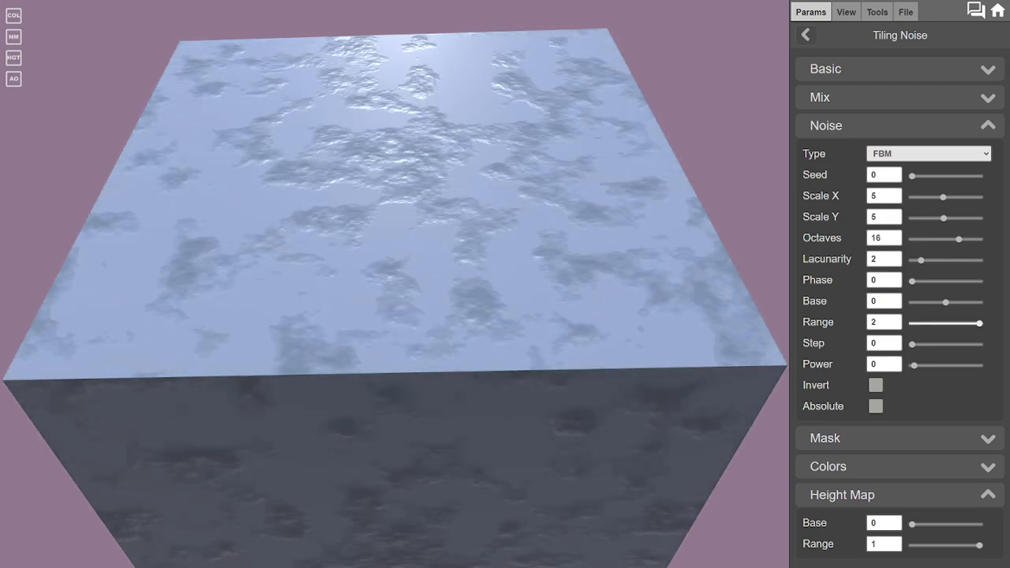
{"action": "mouse_move", "coordinate": [395, 284]}
{"action": "left_mouse_down"}
{"action": "mouse_move", "coordinate": [395, 264]}
{"action": "mouse_move", "coordinate": [395, 295]}
{"action": "left_mouse_up"}
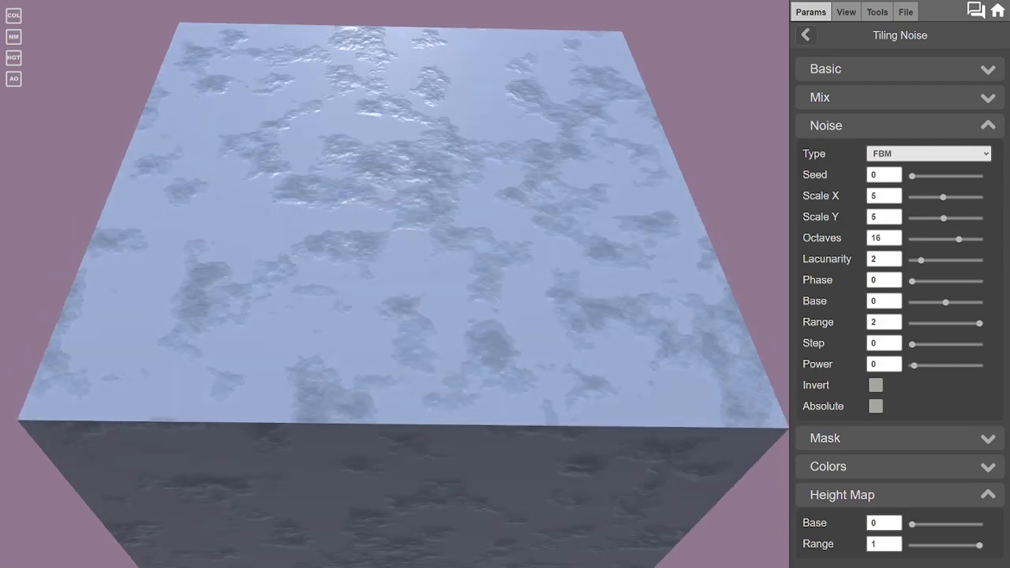
{"action": "left_click_drag", "start_coordinate": [394, 284], "coordinate": [418, 298]}
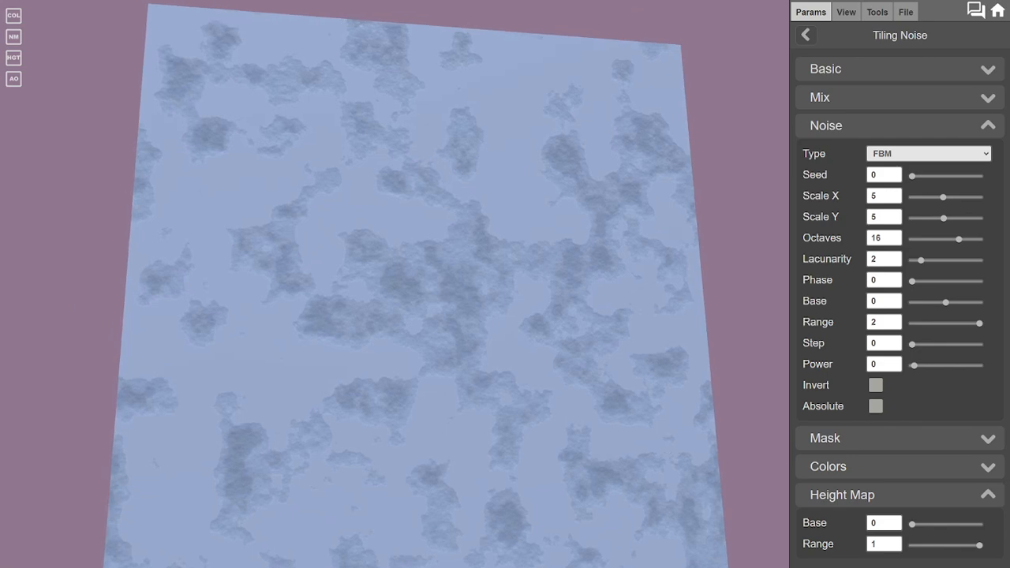
{"action": "mouse_move", "coordinate": [395, 284]}
{"action": "left_mouse_down"}
{"action": "mouse_move", "coordinate": [412, 276]}
{"action": "mouse_move", "coordinate": [411, 229]}
{"action": "mouse_move", "coordinate": [409, 274]}
{"action": "left_mouse_up"}
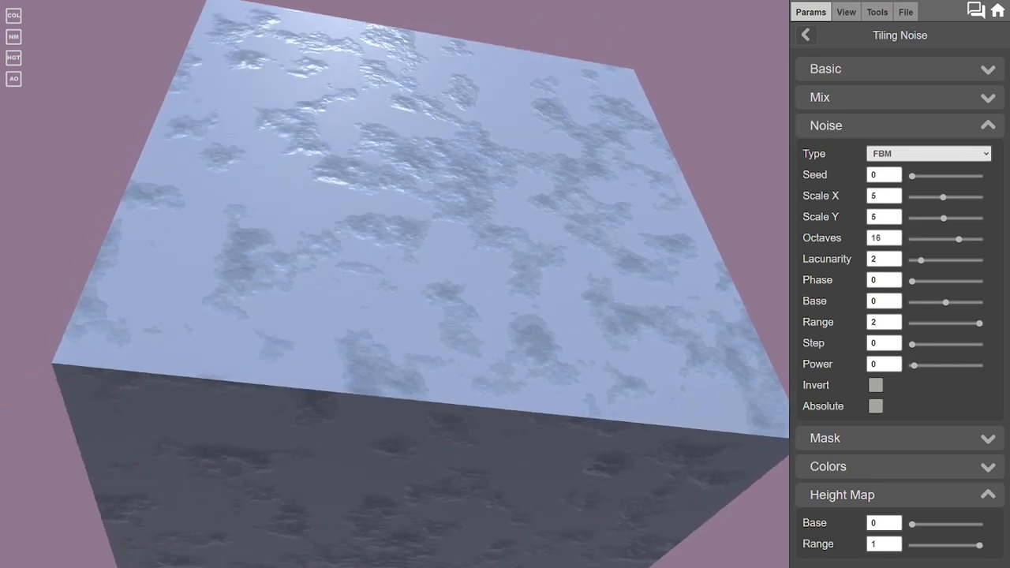
{"action": "scroll", "coordinate": [395, 284], "scroll_direction": "up", "scroll_amount": 2}
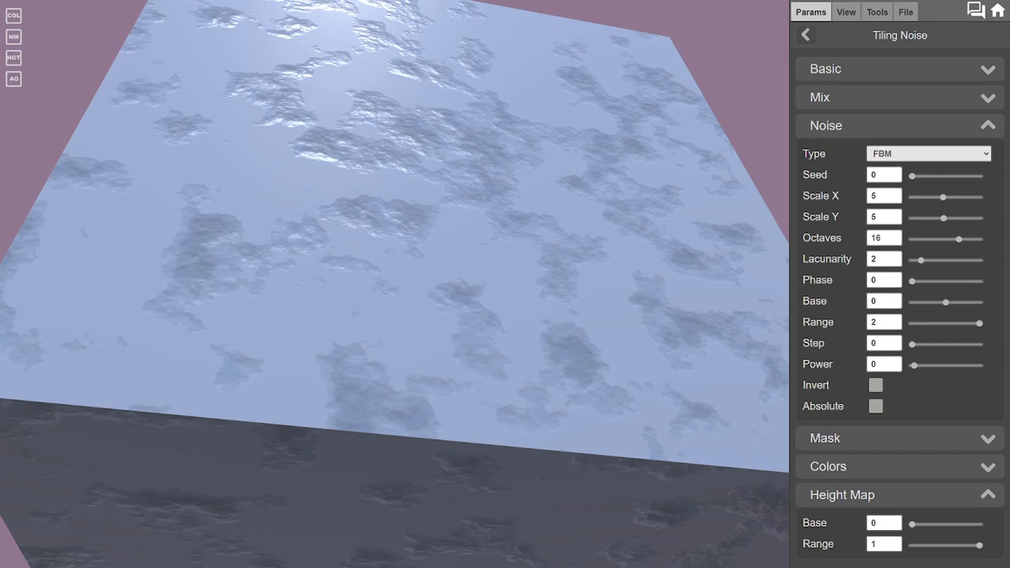
Step: Try a noise Power of 2 combined with a Base of 0.718 and inspect the top of the cube
{"action": "left_click_drag", "start_coordinate": [914, 366], "coordinate": [937, 365]}
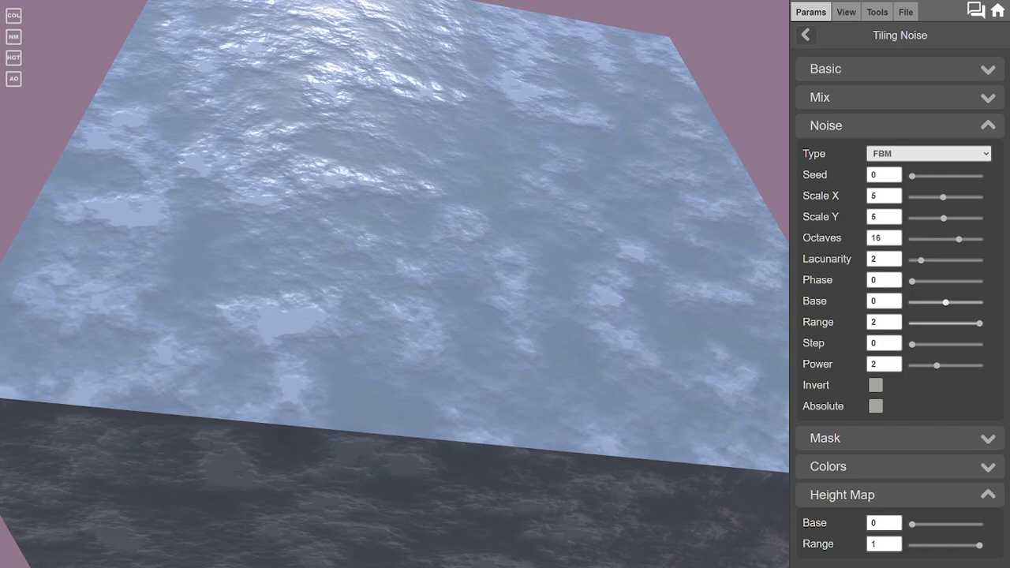
{"action": "left_click_drag", "start_coordinate": [945, 302], "coordinate": [970, 302]}
{"action": "left_click_drag", "start_coordinate": [505, 284], "coordinate": [517, 316]}
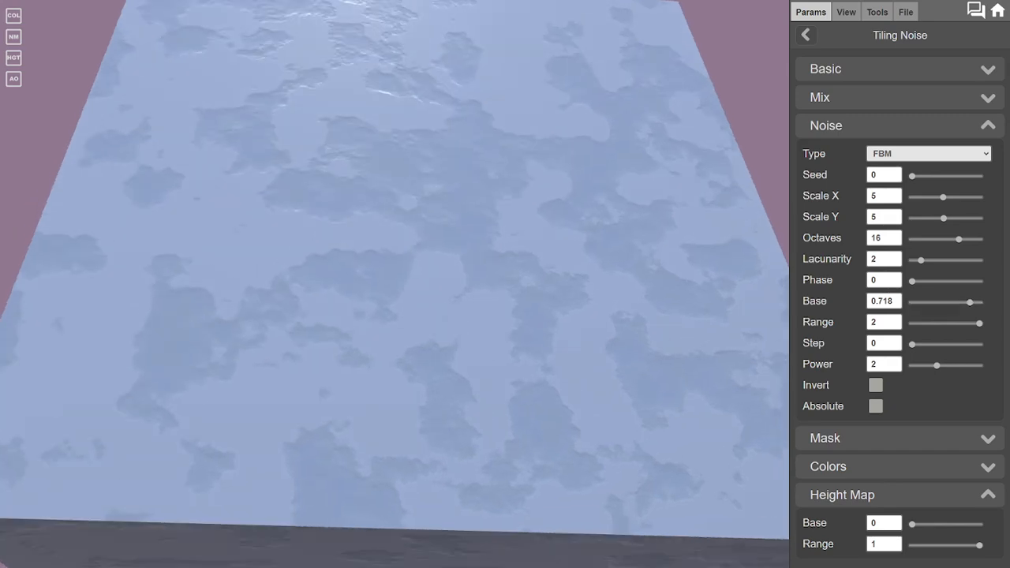
Step: Reset the noise Power and Base to 0, set the Range to 1.062 and check the cube's surface
{"action": "left_click_drag", "start_coordinate": [936, 365], "coordinate": [912, 365]}
{"action": "left_click_drag", "start_coordinate": [970, 302], "coordinate": [946, 302]}
{"action": "left_click_drag", "start_coordinate": [395, 284], "coordinate": [394, 339]}
{"action": "mouse_move", "coordinate": [945, 302]}
{"action": "left_mouse_down"}
{"action": "mouse_move", "coordinate": [936, 303]}
{"action": "mouse_move", "coordinate": [979, 324]}
{"action": "mouse_move", "coordinate": [948, 324]}
{"action": "mouse_move", "coordinate": [946, 302]}
{"action": "left_mouse_up"}
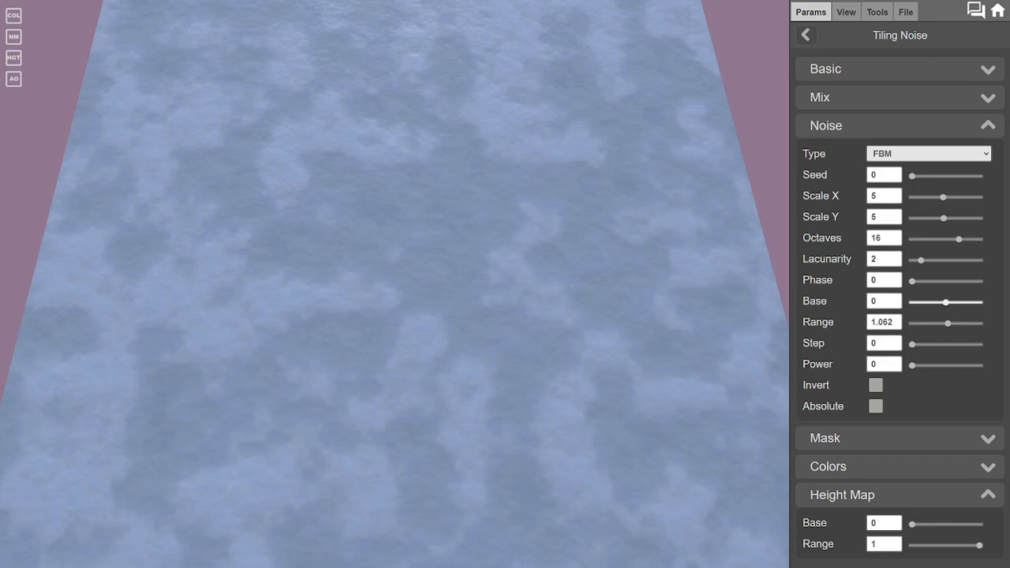
{"action": "left_click_drag", "start_coordinate": [394, 316], "coordinate": [442, 253]}
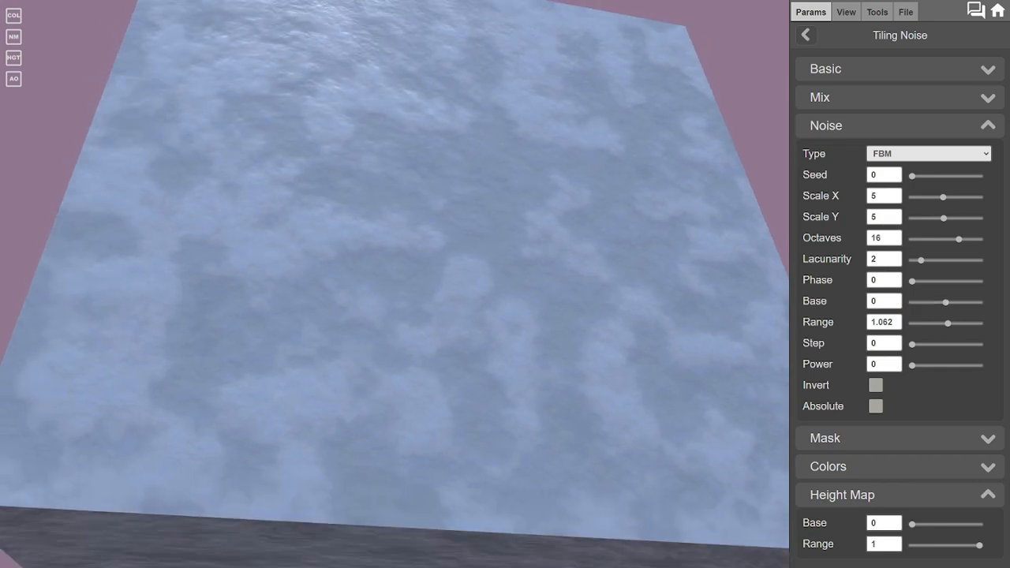
Step: Try noise Seeds 9 and 22, then stretch the pattern with a Scale X of 9, and with Scale X 5 and Scale Y 1
{"action": "left_click_drag", "start_coordinate": [912, 176], "coordinate": [924, 176]}
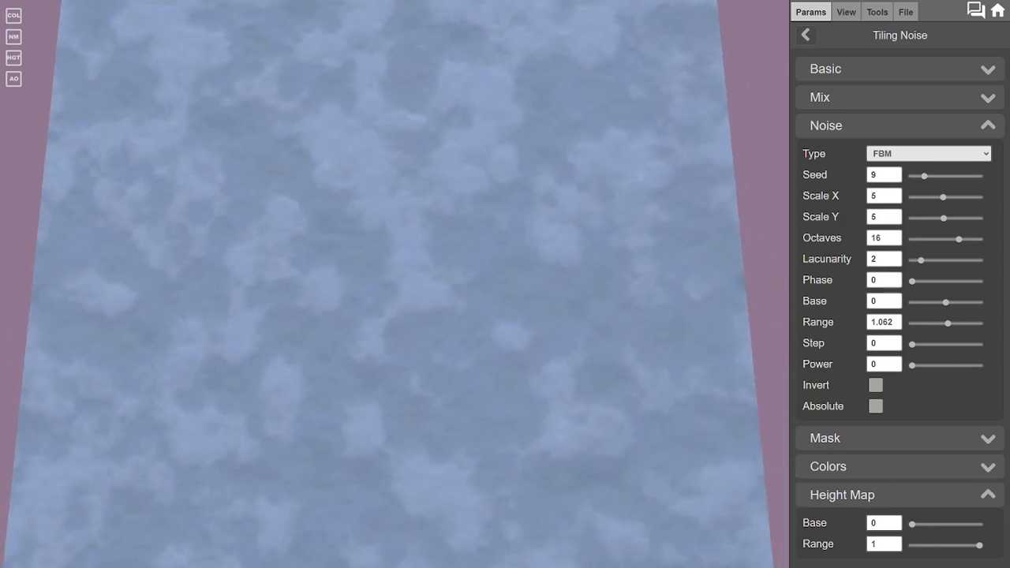
{"action": "scroll", "coordinate": [394, 284], "scroll_direction": "down", "scroll_amount": 5}
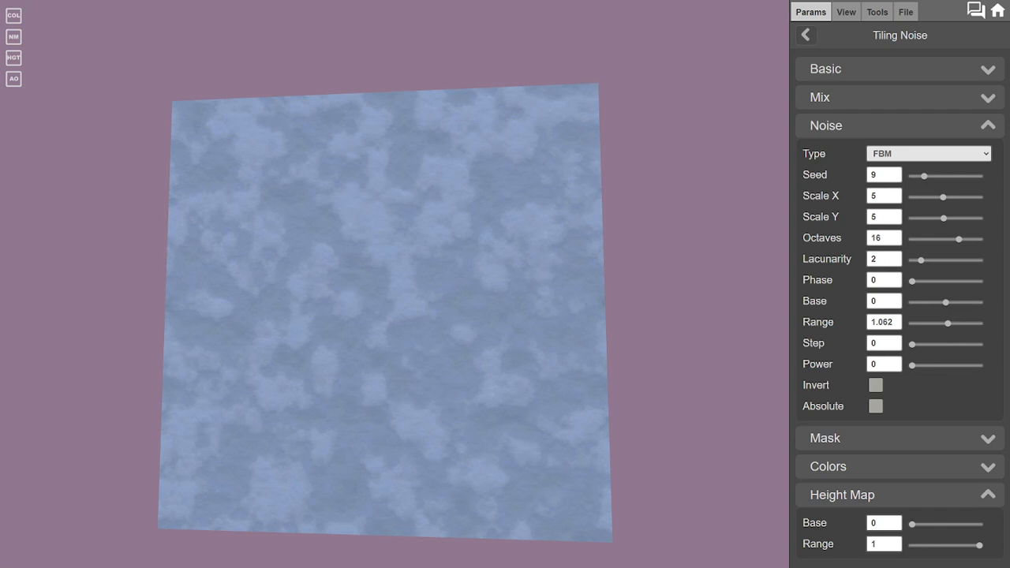
{"action": "mouse_move", "coordinate": [924, 176]}
{"action": "left_mouse_down"}
{"action": "mouse_move", "coordinate": [948, 176]}
{"action": "mouse_move", "coordinate": [958, 197]}
{"action": "mouse_move", "coordinate": [979, 198]}
{"action": "mouse_move", "coordinate": [968, 198]}
{"action": "left_mouse_up"}
{"action": "left_click_drag", "start_coordinate": [379, 315], "coordinate": [497, 315]}
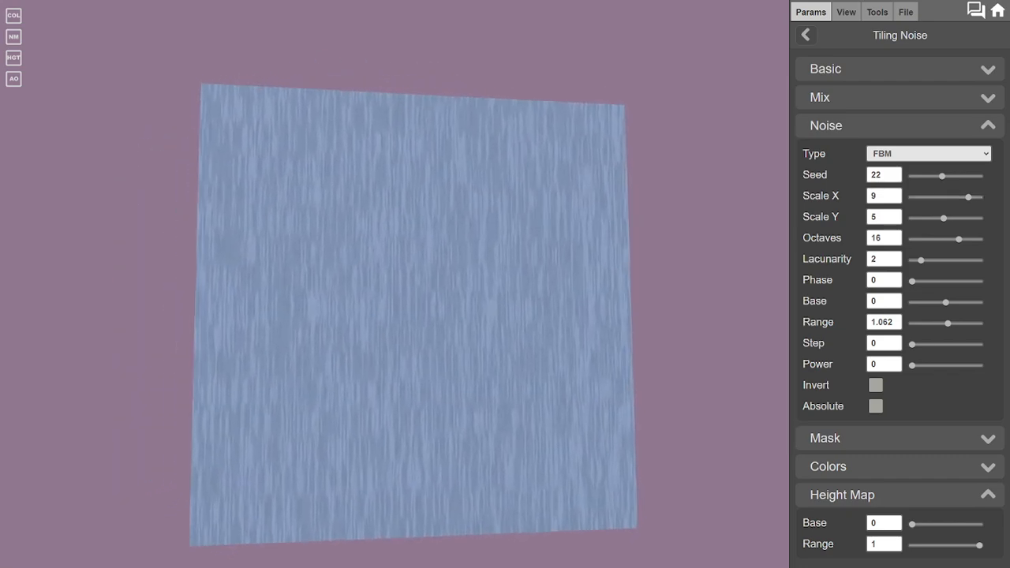
{"action": "mouse_move", "coordinate": [968, 197]}
{"action": "left_mouse_down"}
{"action": "mouse_move", "coordinate": [940, 197]}
{"action": "mouse_move", "coordinate": [947, 218]}
{"action": "mouse_move", "coordinate": [970, 217]}
{"action": "mouse_move", "coordinate": [921, 217]}
{"action": "mouse_move", "coordinate": [929, 197]}
{"action": "mouse_move", "coordinate": [939, 197]}
{"action": "mouse_move", "coordinate": [911, 218]}
{"action": "left_mouse_up"}
{"action": "mouse_move", "coordinate": [413, 316]}
{"action": "left_mouse_down"}
{"action": "mouse_move", "coordinate": [399, 355]}
{"action": "mouse_move", "coordinate": [386, 342]}
{"action": "mouse_move", "coordinate": [401, 314]}
{"action": "left_mouse_up"}
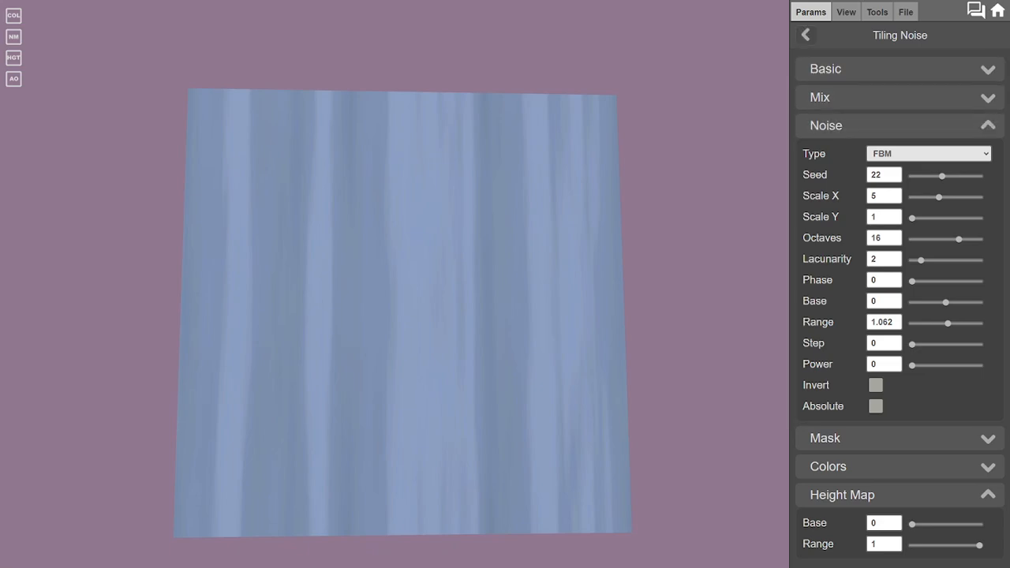
Step: Preview the material on a Tiled Cube to check its tiling, switch the preview back to Cube and reopen the Tiling Noise node
{"action": "left_click", "coordinate": [806, 35]}
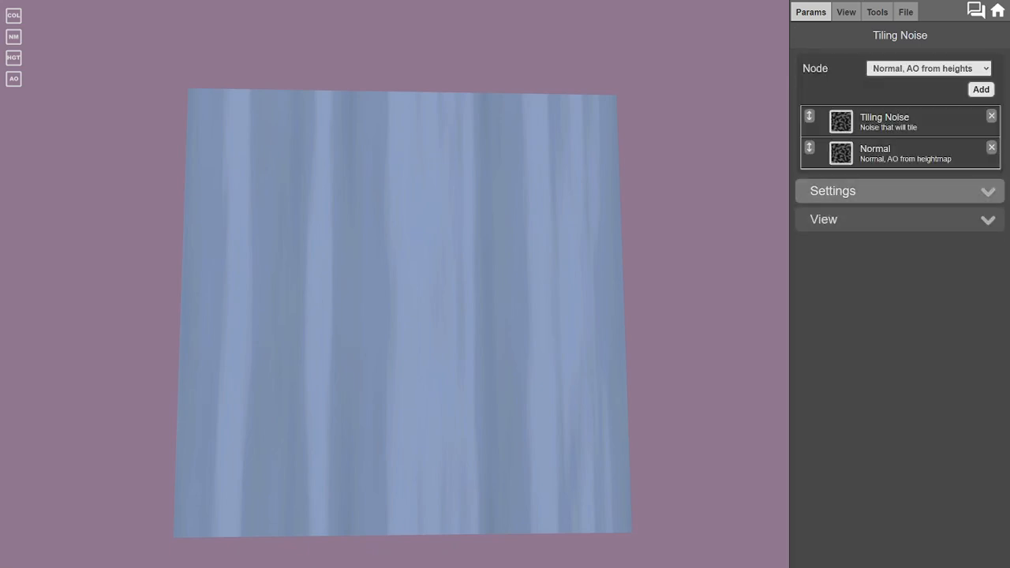
{"action": "left_click", "coordinate": [832, 191]}
{"action": "left_click", "coordinate": [928, 240]}
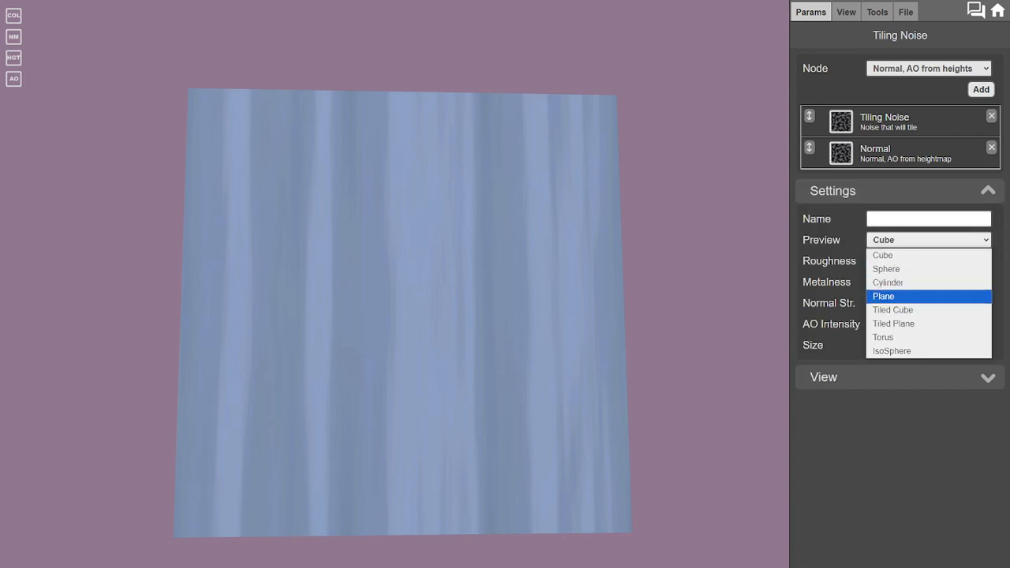
{"action": "left_click", "coordinate": [892, 309]}
{"action": "scroll", "coordinate": [395, 284], "scroll_direction": "up", "scroll_amount": 8}
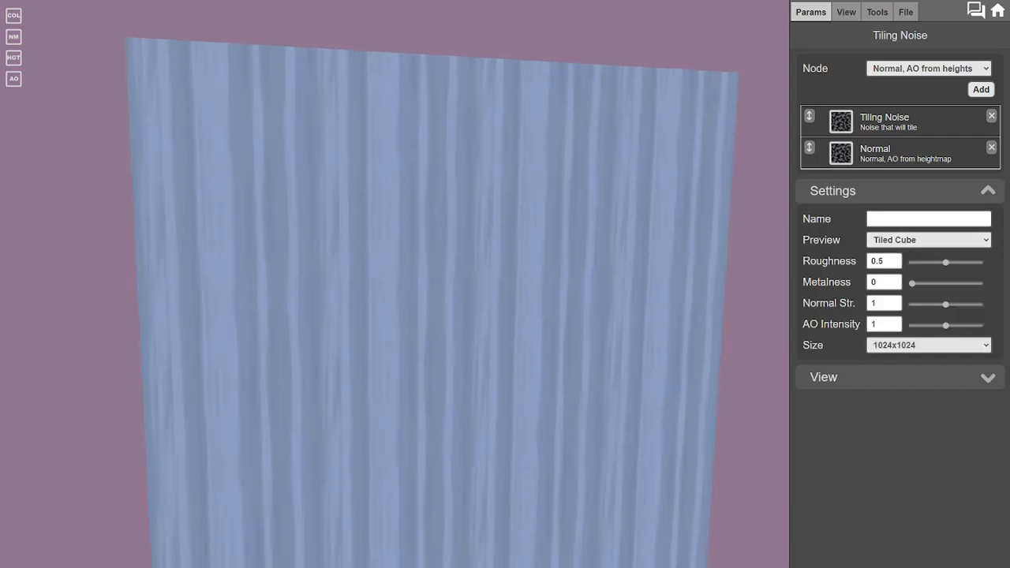
{"action": "left_click_drag", "start_coordinate": [394, 316], "coordinate": [323, 426]}
{"action": "scroll", "coordinate": [394, 284], "scroll_direction": "down", "scroll_amount": 4}
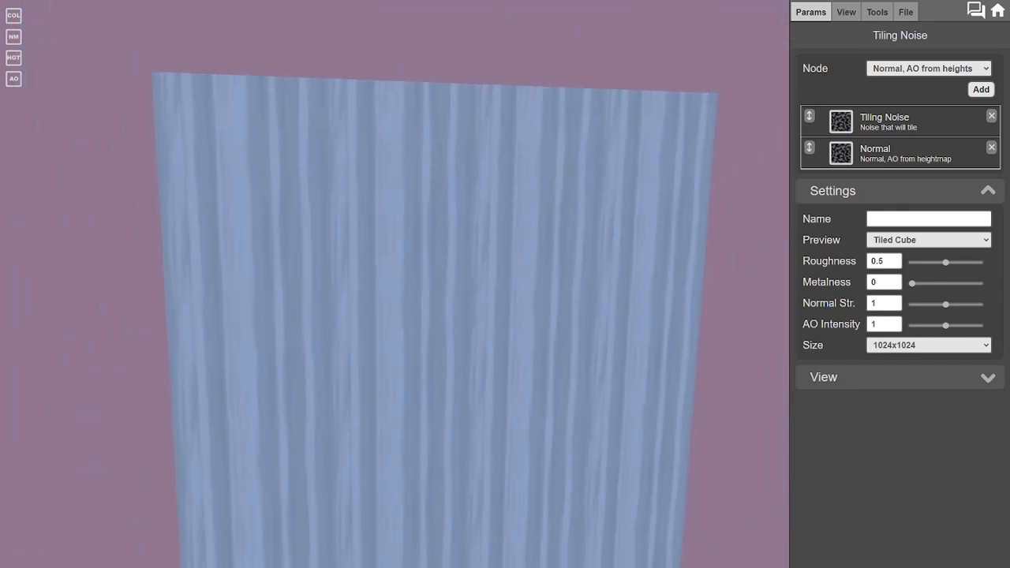
{"action": "left_click", "coordinate": [928, 239]}
{"action": "left_click", "coordinate": [884, 255]}
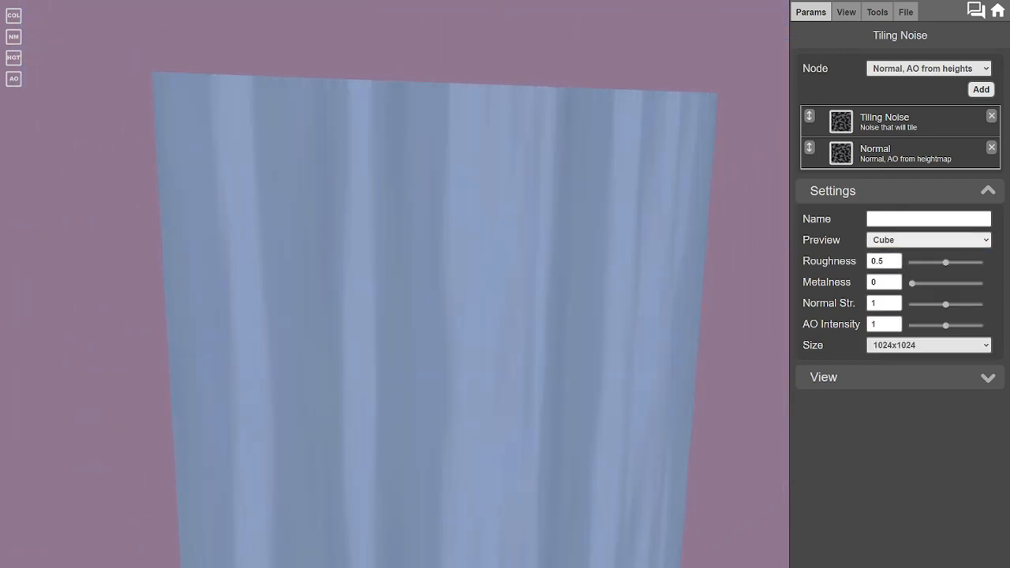
{"action": "left_click", "coordinate": [899, 122]}
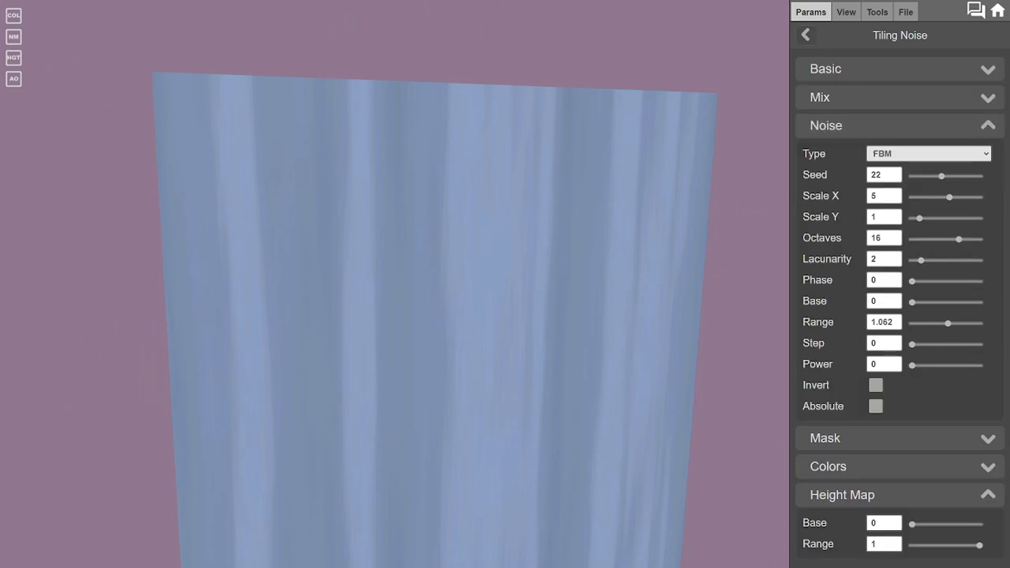
{"action": "left_click_drag", "start_coordinate": [434, 355], "coordinate": [394, 237]}
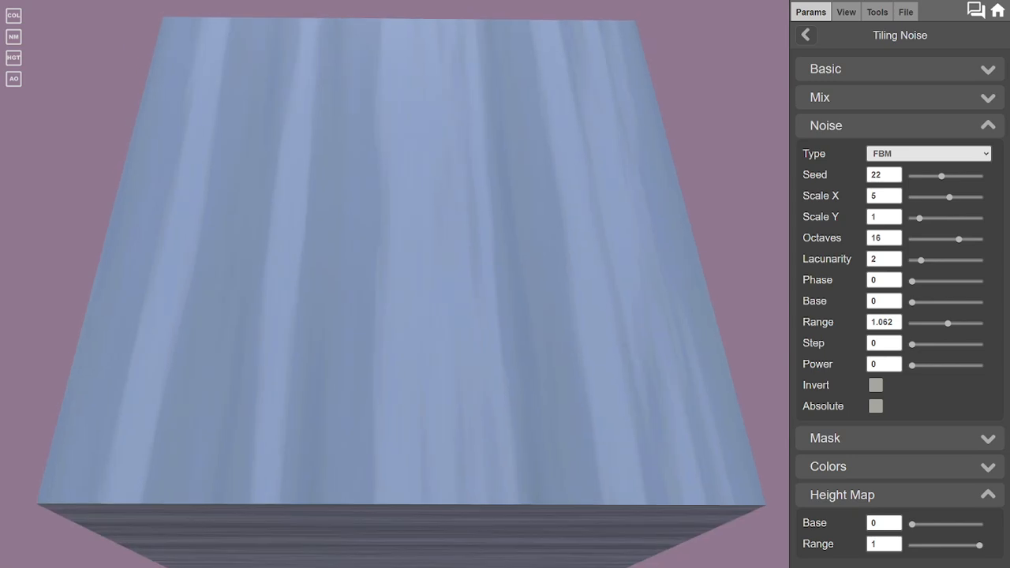
Step: Change the noise type to Voronoi and set both Scale X and Scale Y to 5
{"action": "left_click", "coordinate": [928, 153]}
{"action": "left_click", "coordinate": [890, 181]}
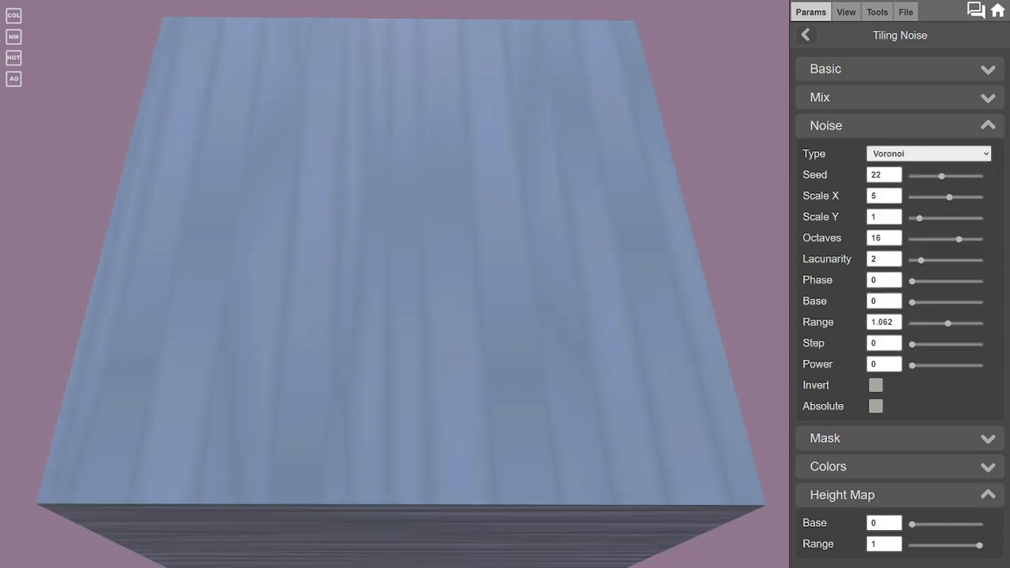
{"action": "left_click_drag", "start_coordinate": [401, 340], "coordinate": [404, 357]}
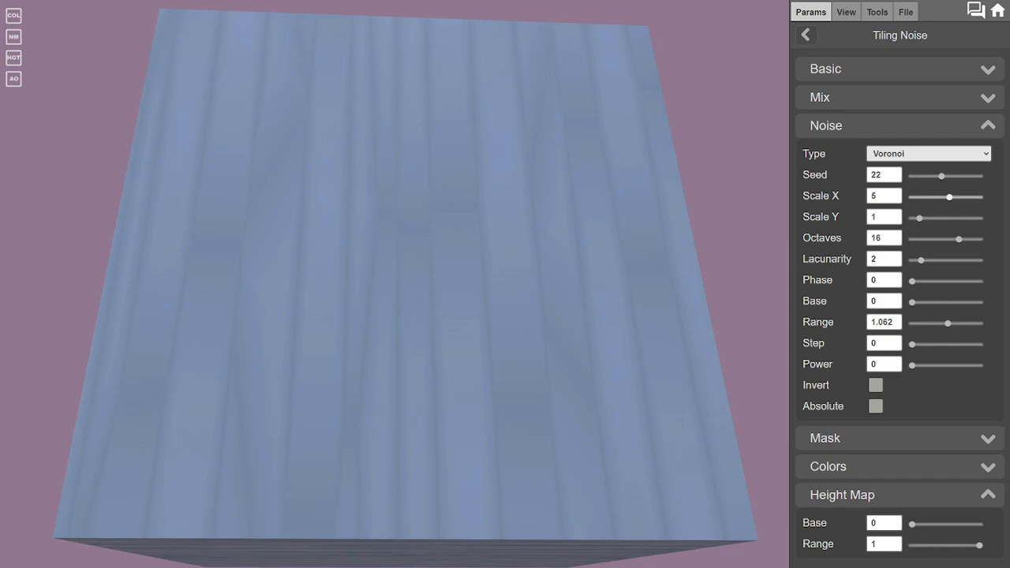
{"action": "left_click_drag", "start_coordinate": [950, 197], "coordinate": [939, 196]}
{"action": "left_click_drag", "start_coordinate": [919, 218], "coordinate": [943, 218]}
{"action": "mouse_move", "coordinate": [401, 316]}
{"action": "left_mouse_down"}
{"action": "mouse_move", "coordinate": [401, 335]}
{"action": "mouse_move", "coordinate": [396, 308]}
{"action": "left_mouse_up"}
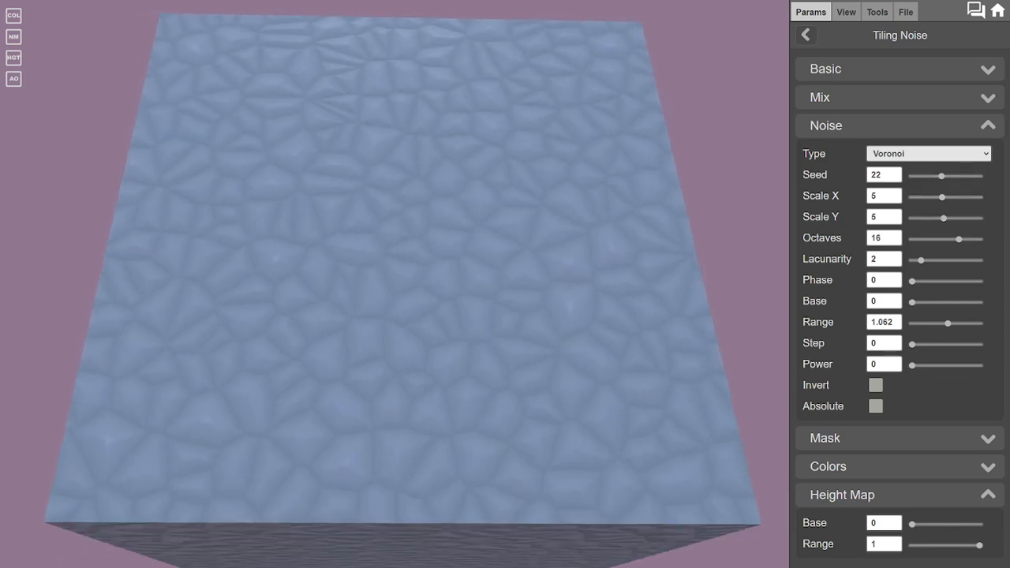
Step: Set the Scale X and Scale Y of the Voronoi noise to 4 and inspect the larger cells on the cube
{"action": "left_click_drag", "start_coordinate": [942, 197], "coordinate": [934, 218]}
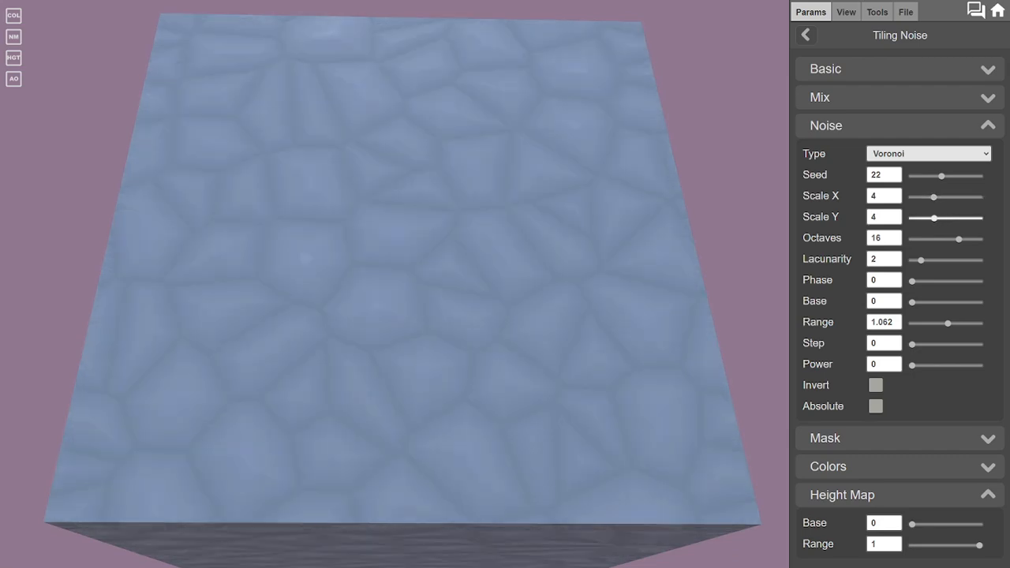
{"action": "mouse_move", "coordinate": [395, 316]}
{"action": "left_mouse_down"}
{"action": "mouse_move", "coordinate": [395, 333]}
{"action": "mouse_move", "coordinate": [406, 302]}
{"action": "mouse_move", "coordinate": [390, 301]}
{"action": "left_mouse_up"}
{"action": "scroll", "coordinate": [394, 284], "scroll_direction": "up", "scroll_amount": 3}
{"action": "scroll", "coordinate": [395, 285], "scroll_direction": "down", "scroll_amount": 3}
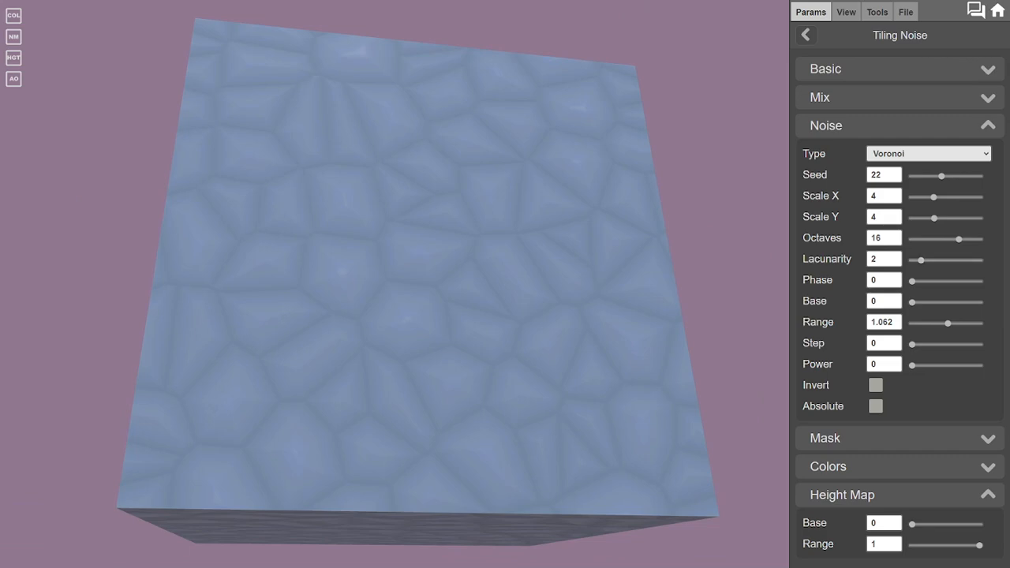
Step: Set the noise Octaves to 7, Lacunarity to 1 and Phase to 0.008, keeping Step and Power at 0
{"action": "left_click_drag", "start_coordinate": [959, 238], "coordinate": [914, 280]}
{"action": "left_click_drag", "start_coordinate": [913, 343], "coordinate": [912, 365]}
Step: Try the Invert and Absolute options on the Voronoi noise, together and separately, and switch both off
{"action": "left_click", "coordinate": [876, 385]}
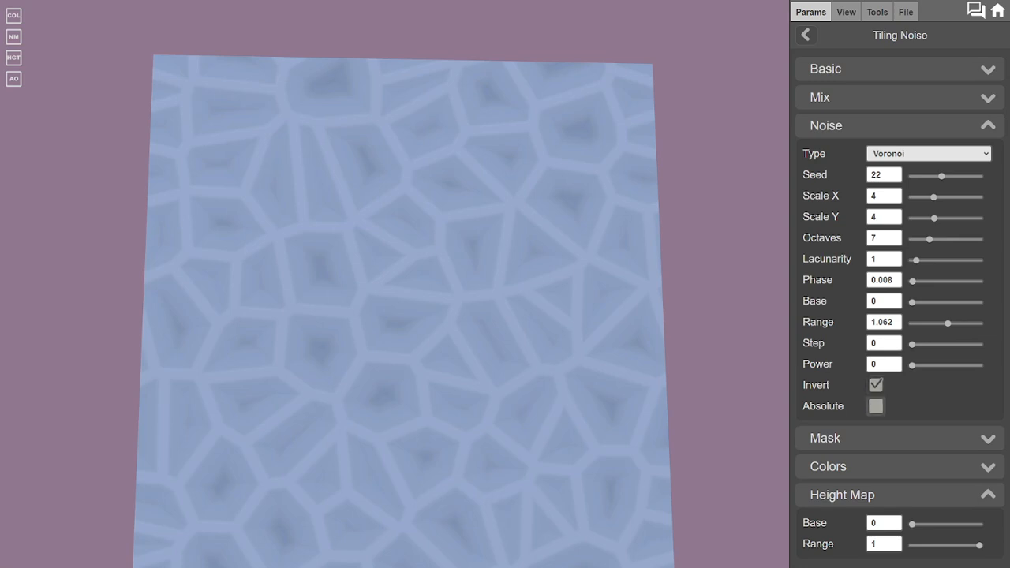
{"action": "left_click", "coordinate": [876, 406]}
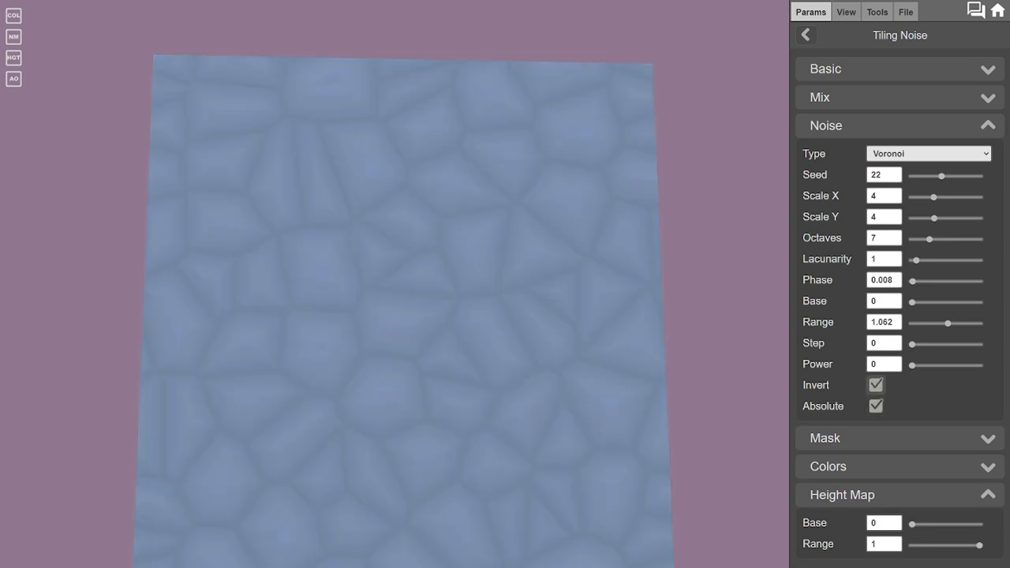
{"action": "left_click", "coordinate": [876, 385]}
{"action": "left_click", "coordinate": [876, 406]}
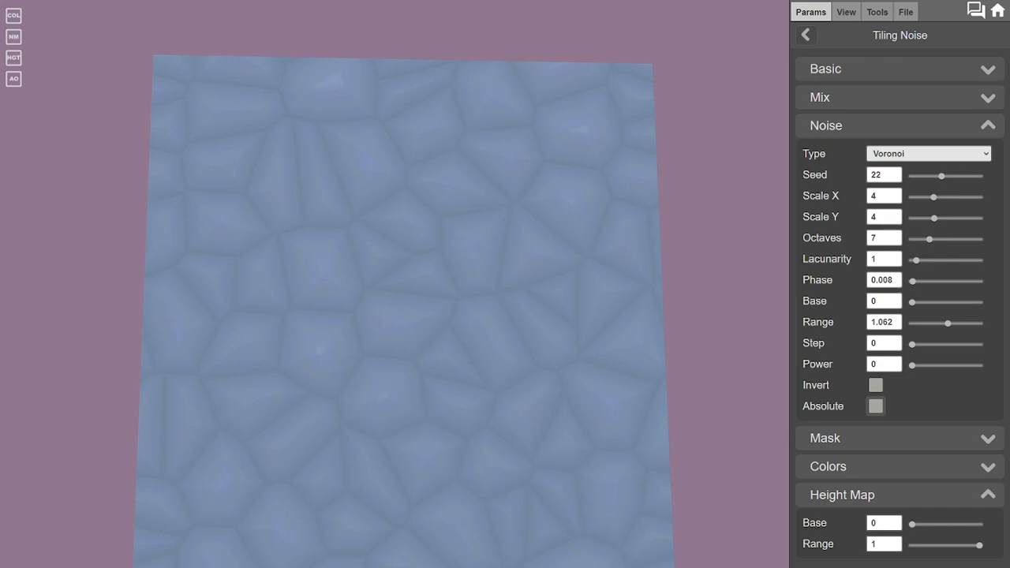
{"action": "left_click", "coordinate": [876, 406]}
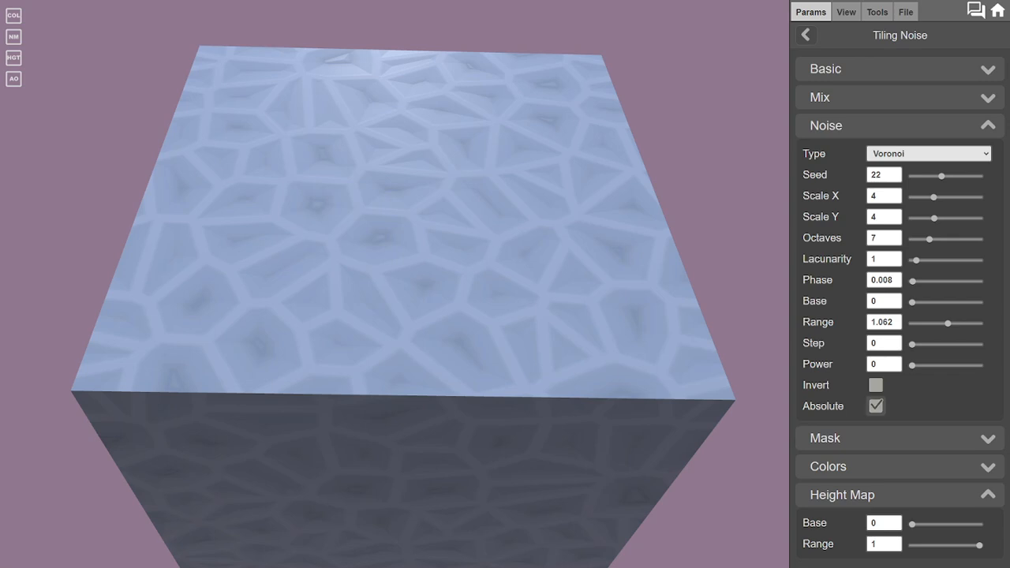
{"action": "left_click", "coordinate": [875, 405]}
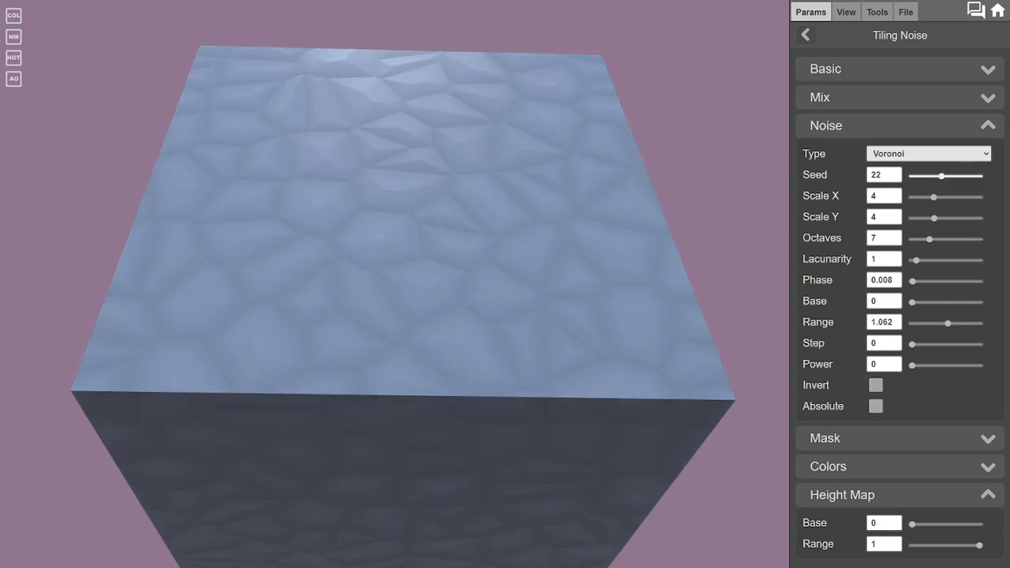
Step: Set the noise Seed to 27, inspect the cells on the cube and change the noise type to Cellular
{"action": "left_click_drag", "start_coordinate": [942, 176], "coordinate": [948, 176]}
{"action": "left_click_drag", "start_coordinate": [394, 284], "coordinate": [398, 312]}
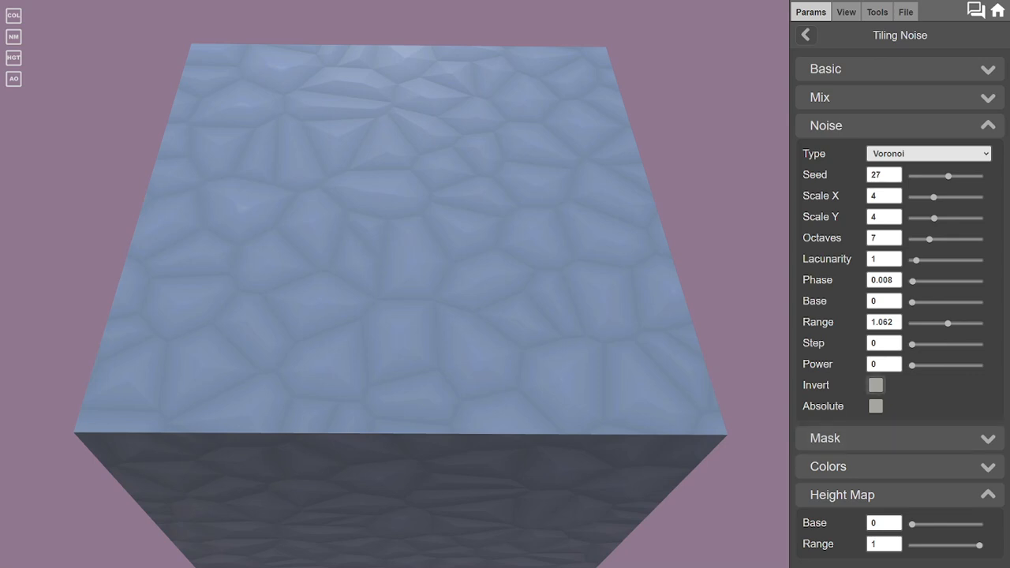
{"action": "left_click", "coordinate": [928, 153]}
{"action": "left_click", "coordinate": [892, 195]}
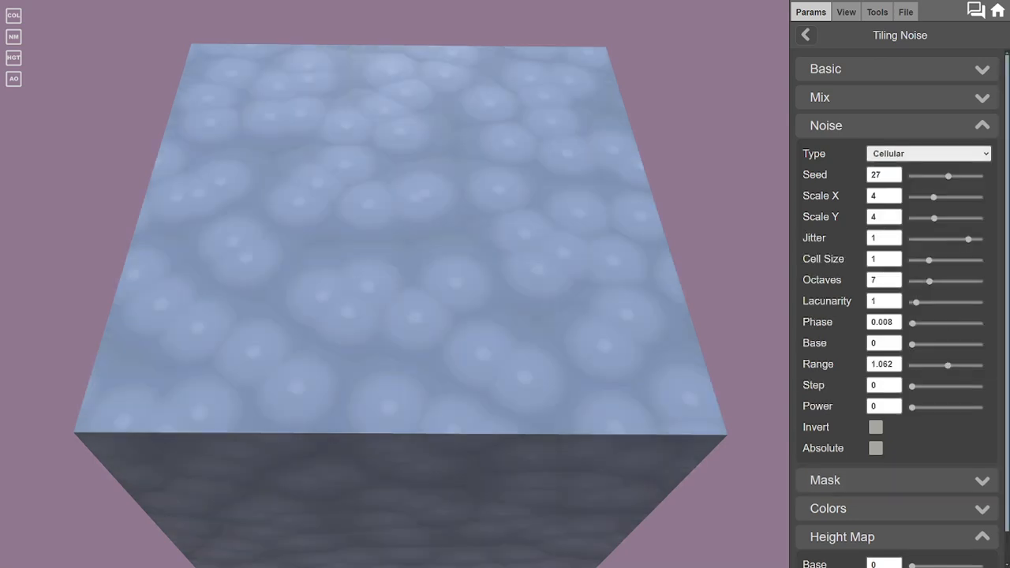
Step: Set the Cellular noise Jitter to 1.0968 and its Range to 0.906, checking the cells on the cube
{"action": "left_click_drag", "start_coordinate": [394, 284], "coordinate": [397, 320]}
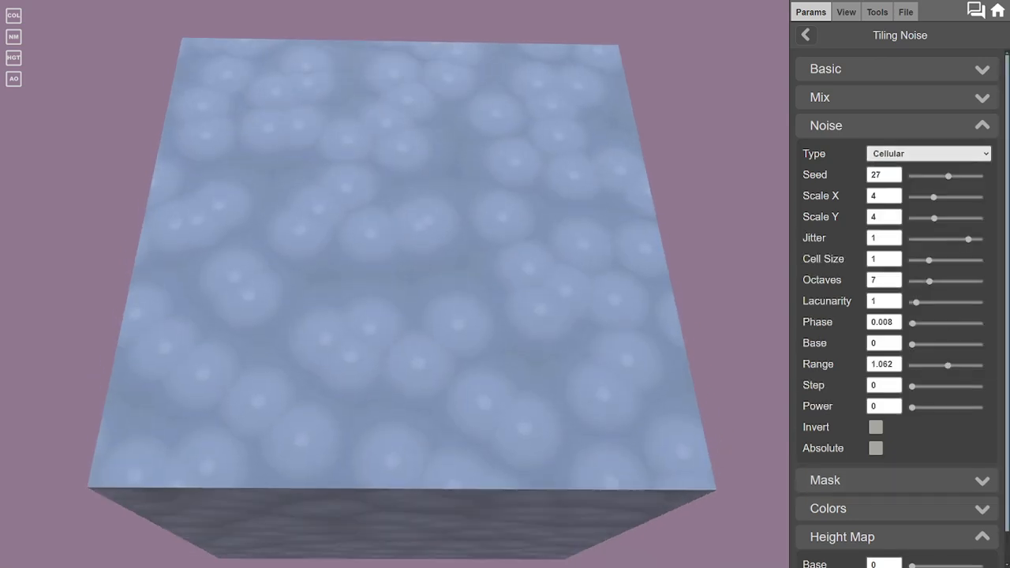
{"action": "left_click_drag", "start_coordinate": [395, 284], "coordinate": [400, 331]}
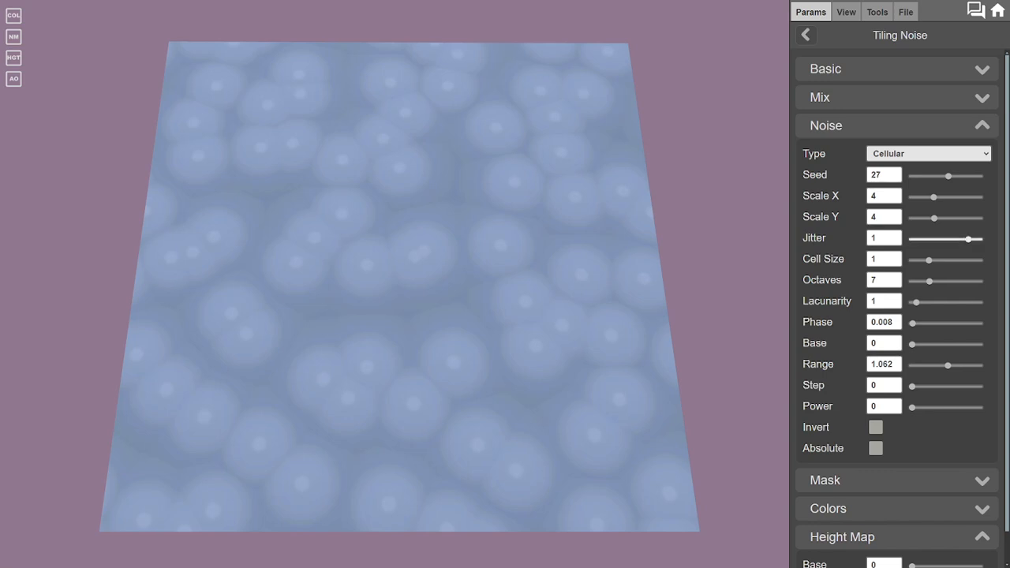
{"action": "mouse_move", "coordinate": [969, 238]}
{"action": "left_mouse_down"}
{"action": "mouse_move", "coordinate": [911, 238]}
{"action": "mouse_move", "coordinate": [979, 238]}
{"action": "left_mouse_up"}
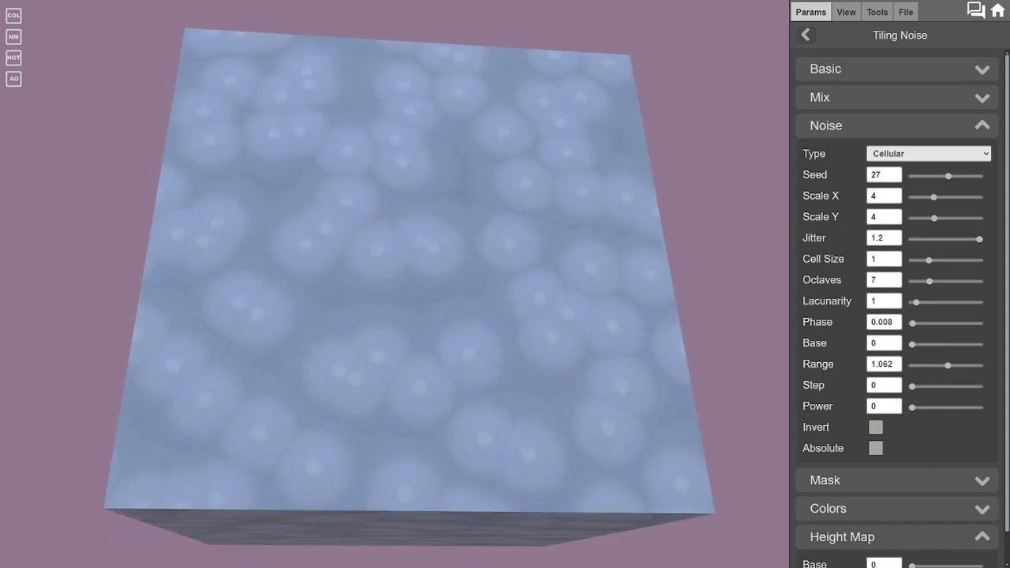
{"action": "left_click_drag", "start_coordinate": [979, 238], "coordinate": [973, 238]}
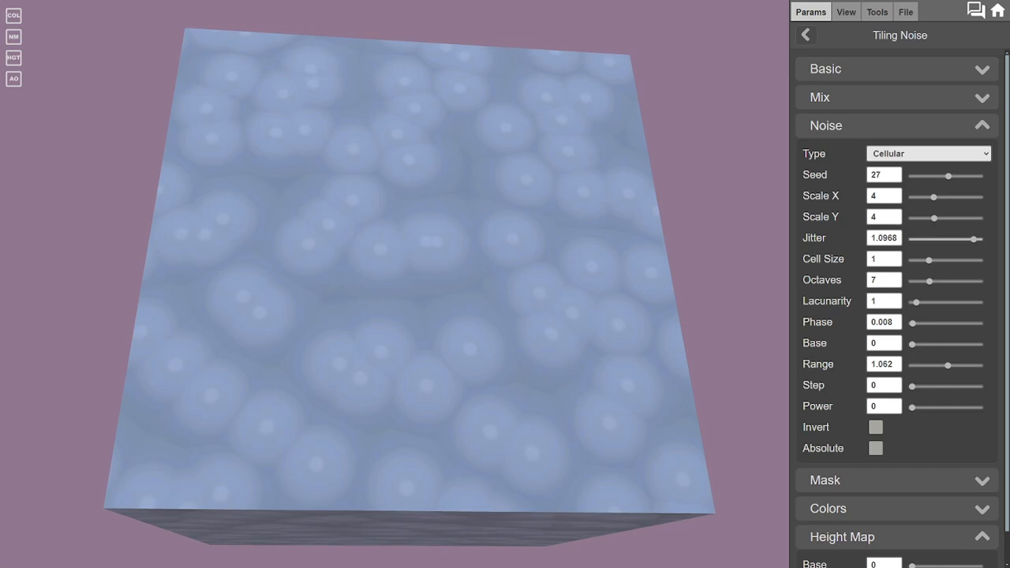
{"action": "left_click_drag", "start_coordinate": [948, 365], "coordinate": [944, 365]}
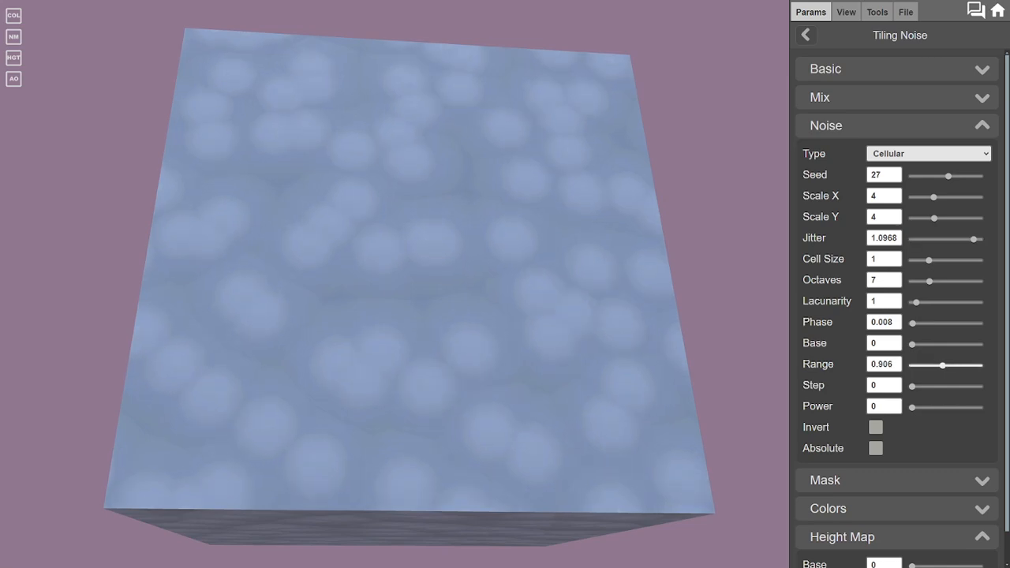
{"action": "left_click_drag", "start_coordinate": [395, 284], "coordinate": [419, 304]}
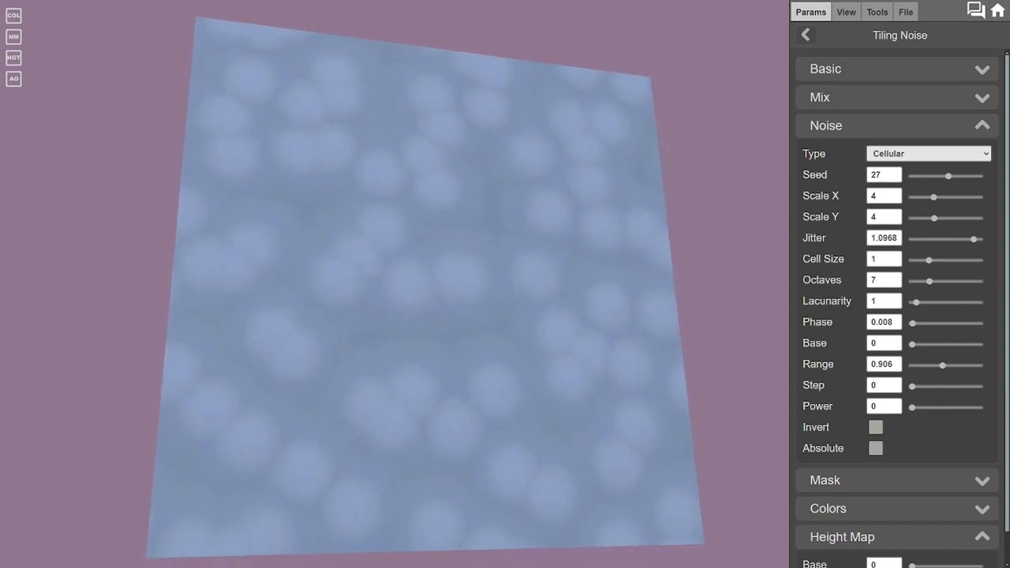
Step: Try the Cellular noise with Scale X and Scale Y at 7, return both to 4, and set the Seed to 0
{"action": "left_click_drag", "start_coordinate": [934, 197], "coordinate": [956, 218]}
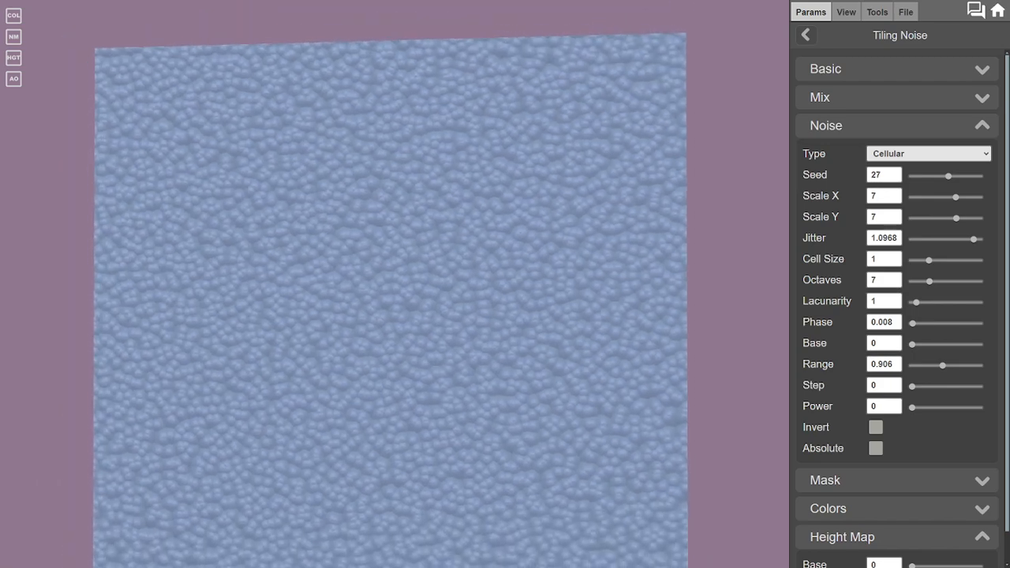
{"action": "mouse_move", "coordinate": [956, 196]}
{"action": "left_mouse_down"}
{"action": "mouse_move", "coordinate": [936, 197]}
{"action": "mouse_move", "coordinate": [955, 218]}
{"action": "mouse_move", "coordinate": [937, 217]}
{"action": "left_mouse_up"}
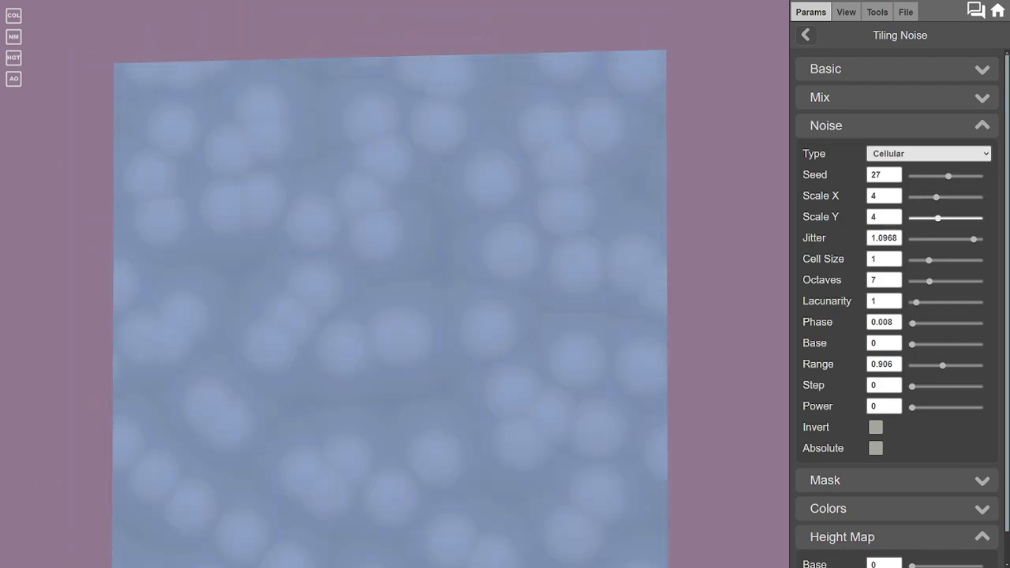
{"action": "left_click_drag", "start_coordinate": [948, 175], "coordinate": [912, 175]}
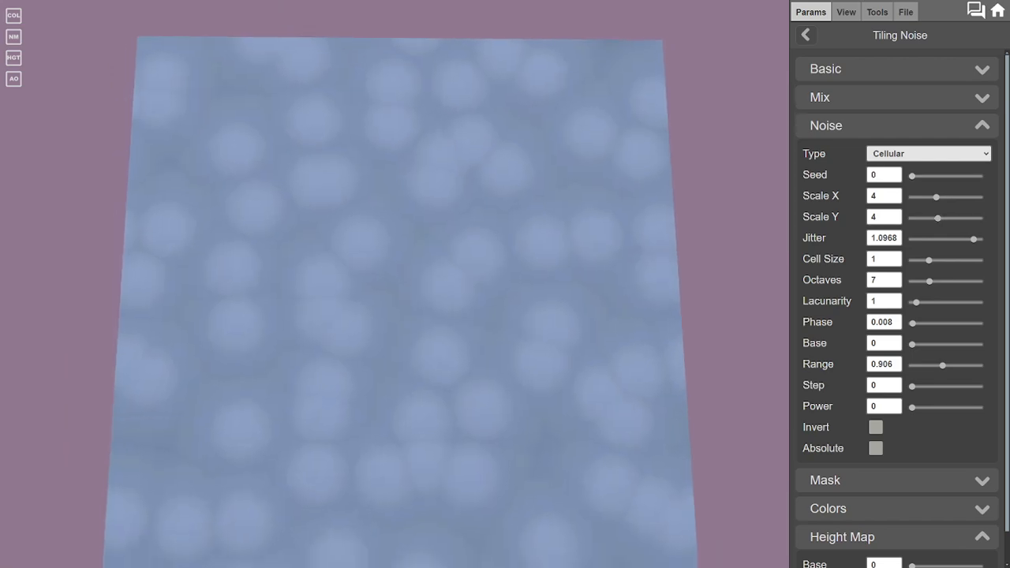
Step: Change the noise type to Marble and switch the material's color mode to 2 Color
{"action": "left_click", "coordinate": [928, 154]}
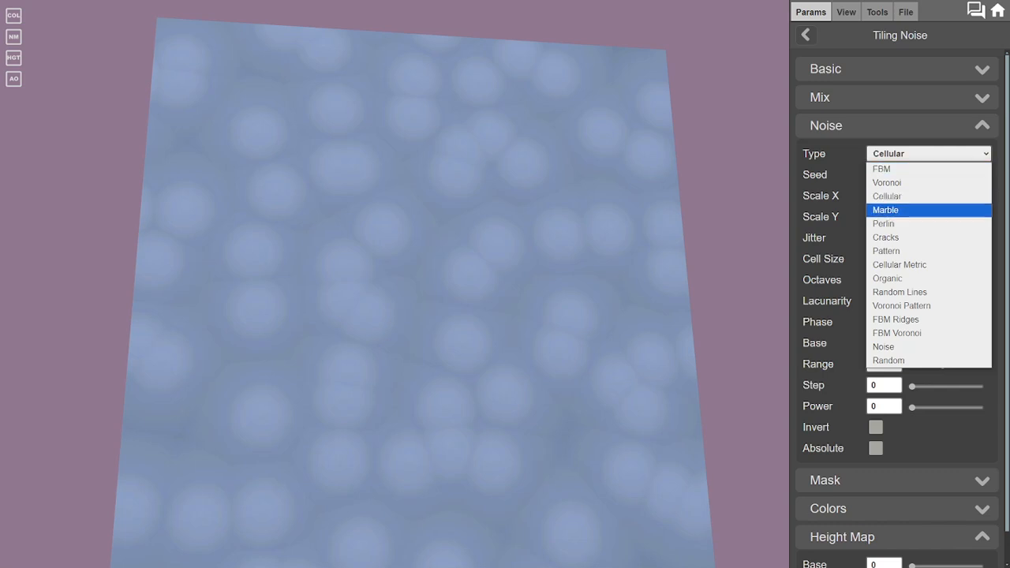
{"action": "left_click", "coordinate": [900, 210]}
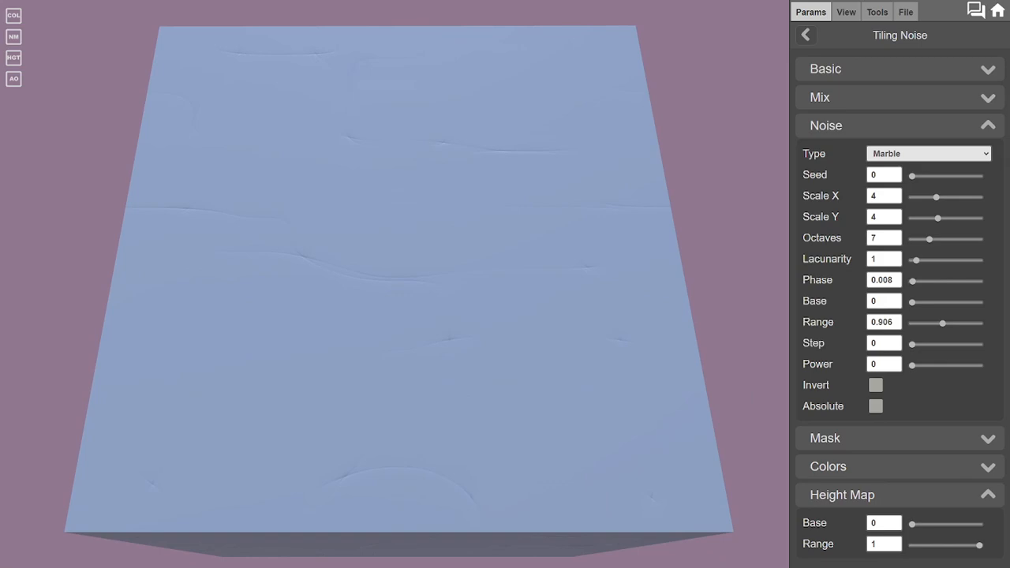
{"action": "left_click", "coordinate": [828, 466]}
{"action": "scroll", "coordinate": [899, 316], "scroll_direction": "down", "scroll_amount": 1}
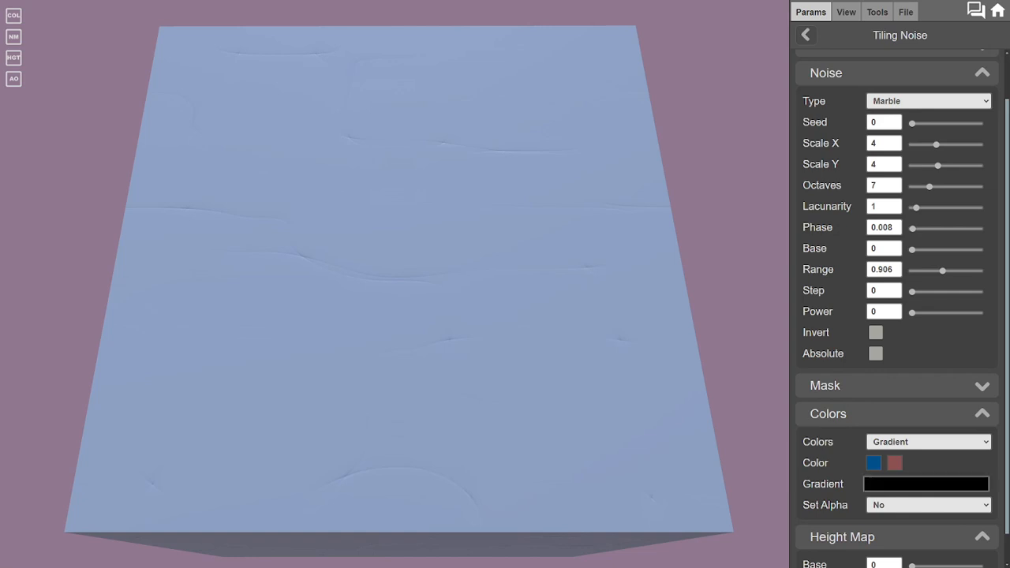
{"action": "left_click", "coordinate": [928, 442]}
{"action": "left_click", "coordinate": [928, 468]}
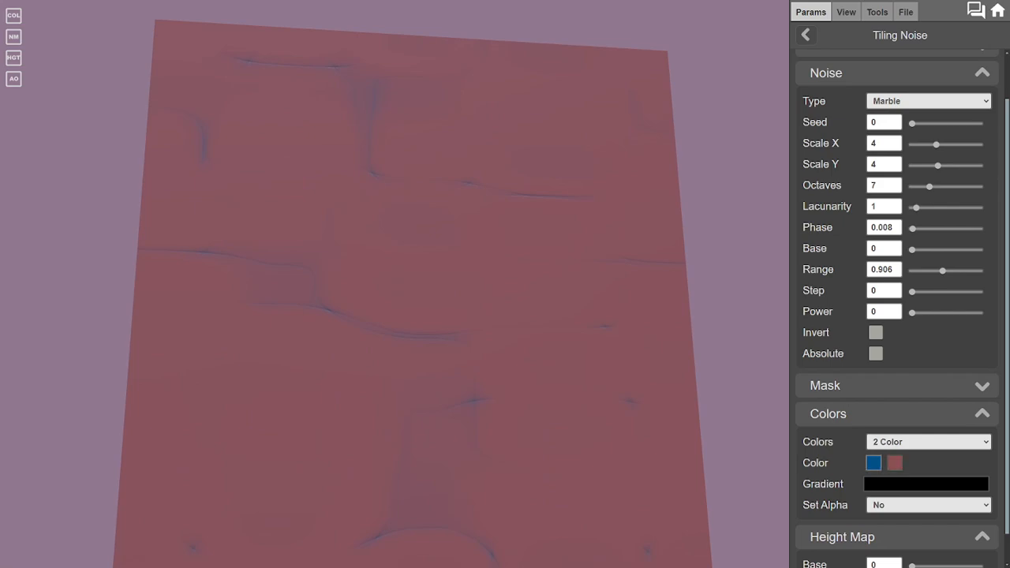
Step: Set the second noise color to near-black #0a0a0a and the first noise color to a bright cyan
{"action": "left_click", "coordinate": [894, 462]}
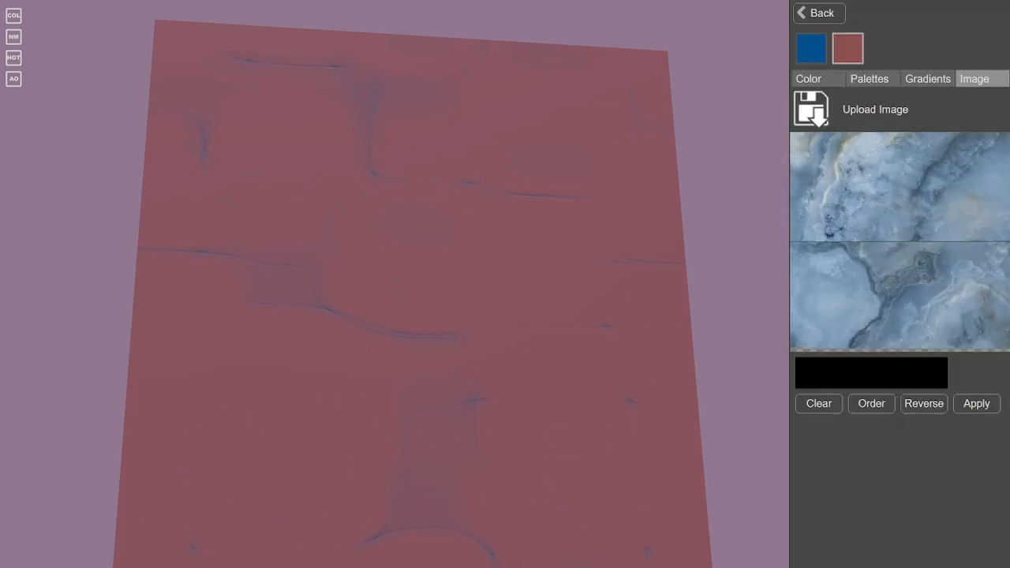
{"action": "left_click", "coordinate": [817, 78]}
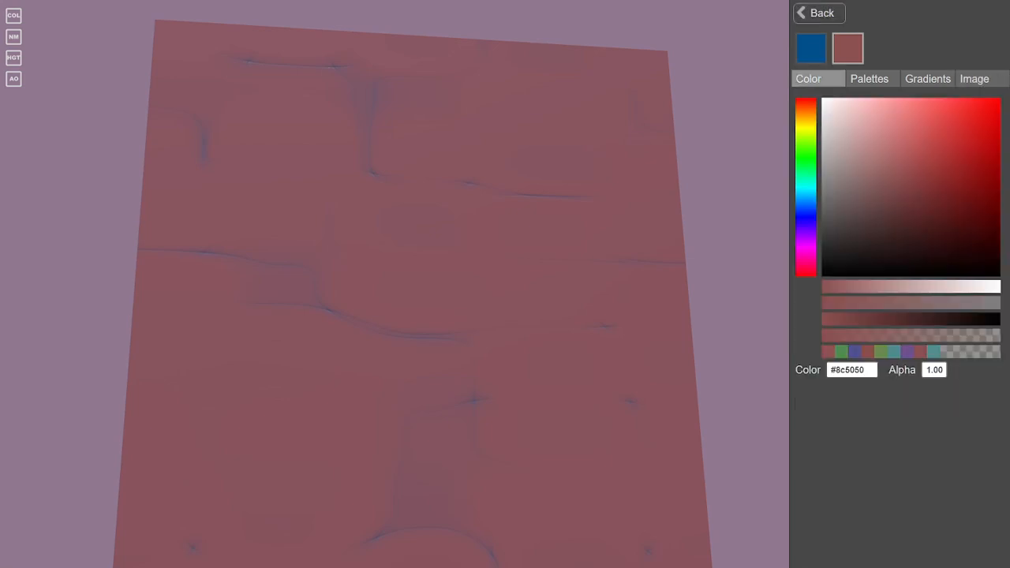
{"action": "left_click", "coordinate": [823, 269]}
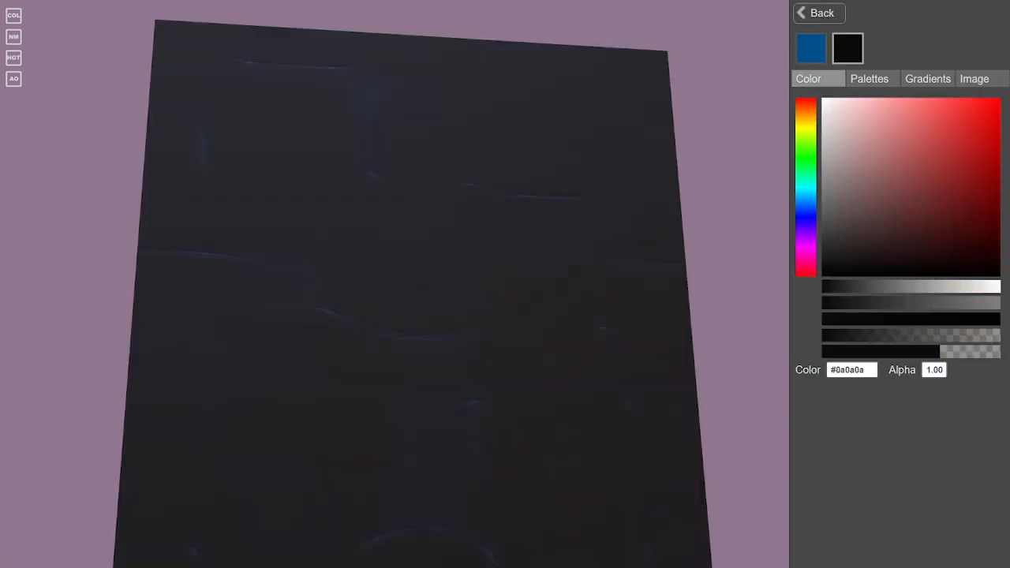
{"action": "left_click", "coordinate": [811, 48]}
{"action": "left_click", "coordinate": [805, 191]}
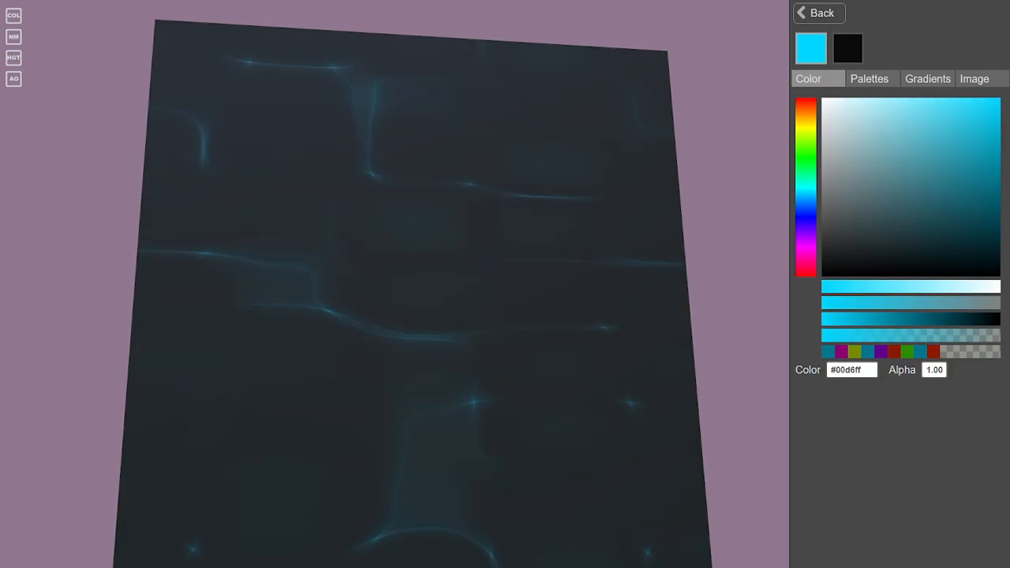
{"action": "left_click", "coordinate": [929, 131]}
{"action": "left_click", "coordinate": [889, 154]}
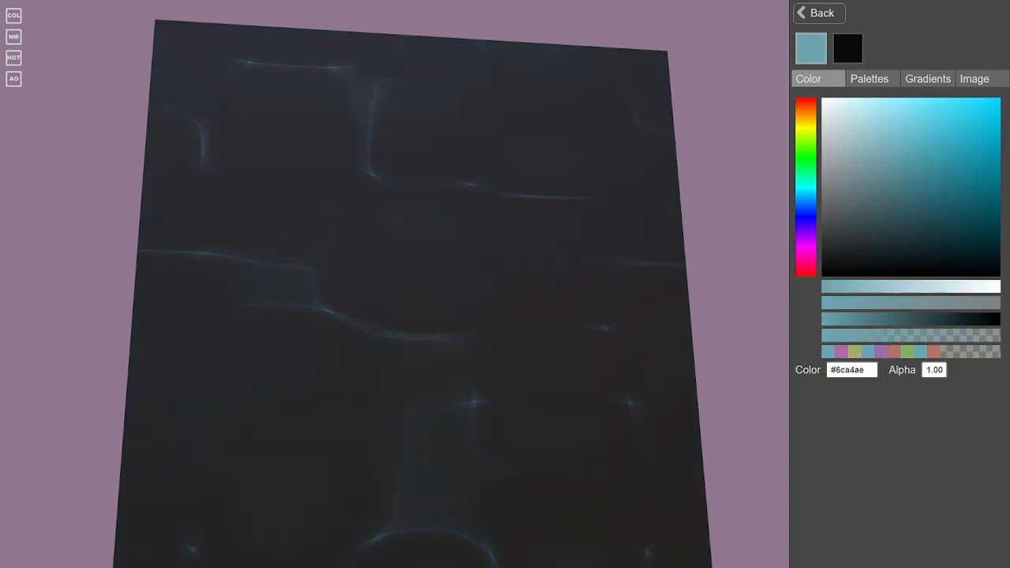
{"action": "left_click", "coordinate": [972, 112]}
{"action": "left_click", "coordinate": [819, 13]}
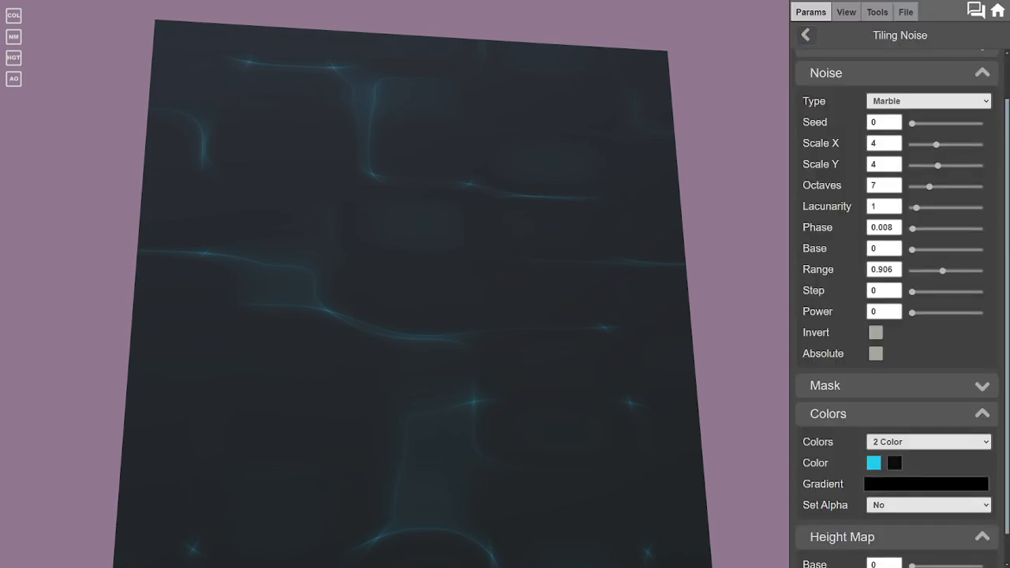
Step: Set the Marble noise Octaves to 2, Lacunarity to 5, Scale X to 4 and Scale Y to 3
{"action": "left_click_drag", "start_coordinate": [395, 284], "coordinate": [391, 253]}
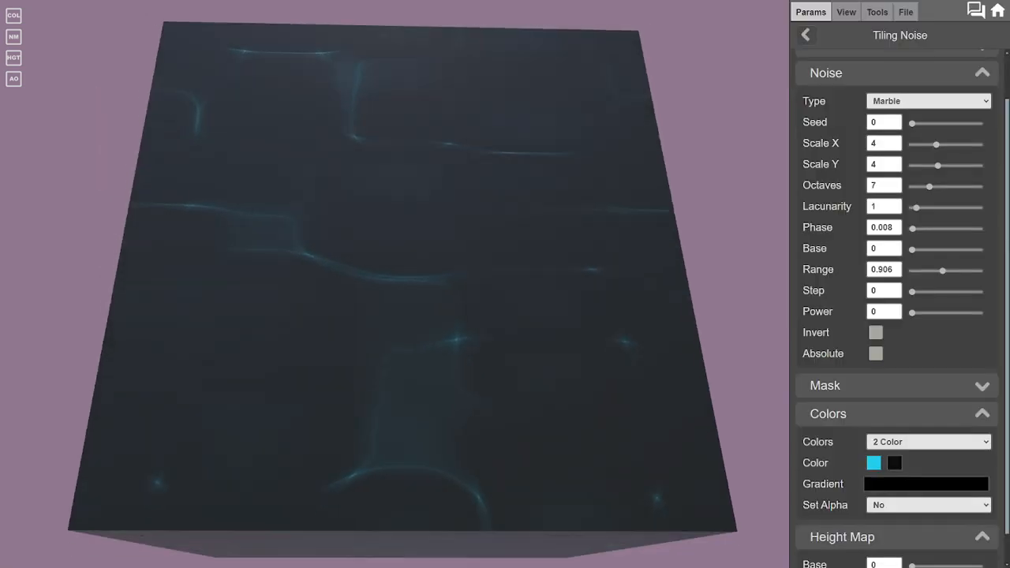
{"action": "left_click_drag", "start_coordinate": [937, 144], "coordinate": [947, 165]}
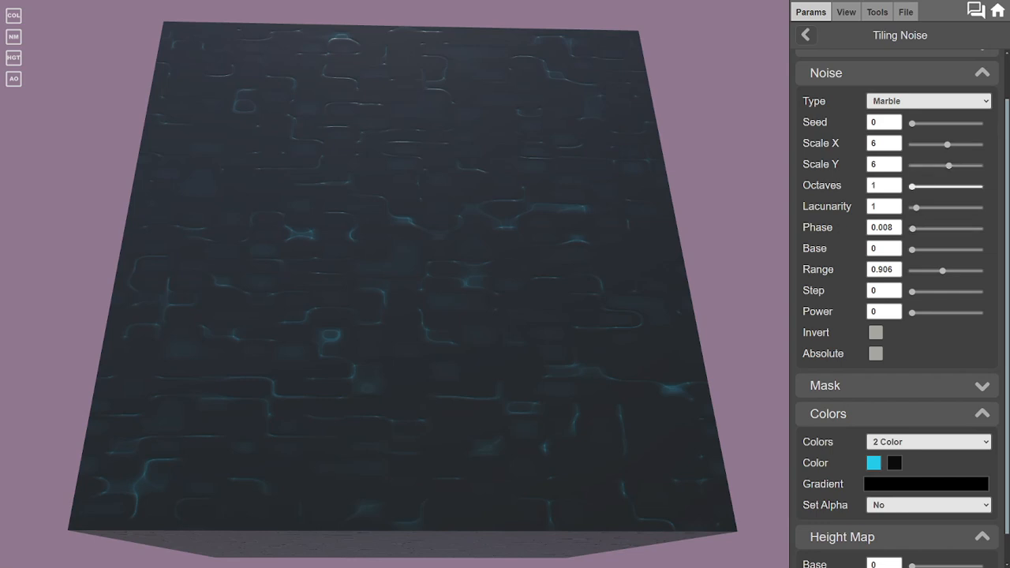
{"action": "mouse_move", "coordinate": [916, 207]}
{"action": "left_mouse_down"}
{"action": "mouse_move", "coordinate": [959, 208]}
{"action": "mouse_move", "coordinate": [934, 207]}
{"action": "left_mouse_up"}
{"action": "left_click_drag", "start_coordinate": [442, 269], "coordinate": [439, 324]}
{"action": "left_click_drag", "start_coordinate": [947, 145], "coordinate": [930, 165]}
{"action": "left_click_drag", "start_coordinate": [442, 323], "coordinate": [430, 303]}
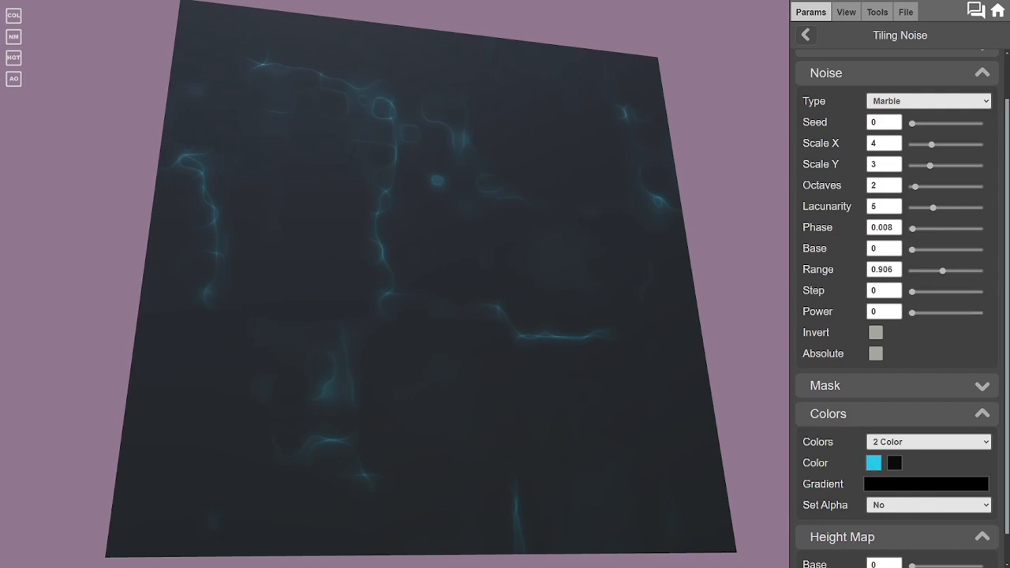
Step: Swap the marble to dark veins on a light base, with first color #0d0d0e and second color #eaf0f2
{"action": "left_click", "coordinate": [874, 463]}
{"action": "left_click", "coordinate": [831, 266]}
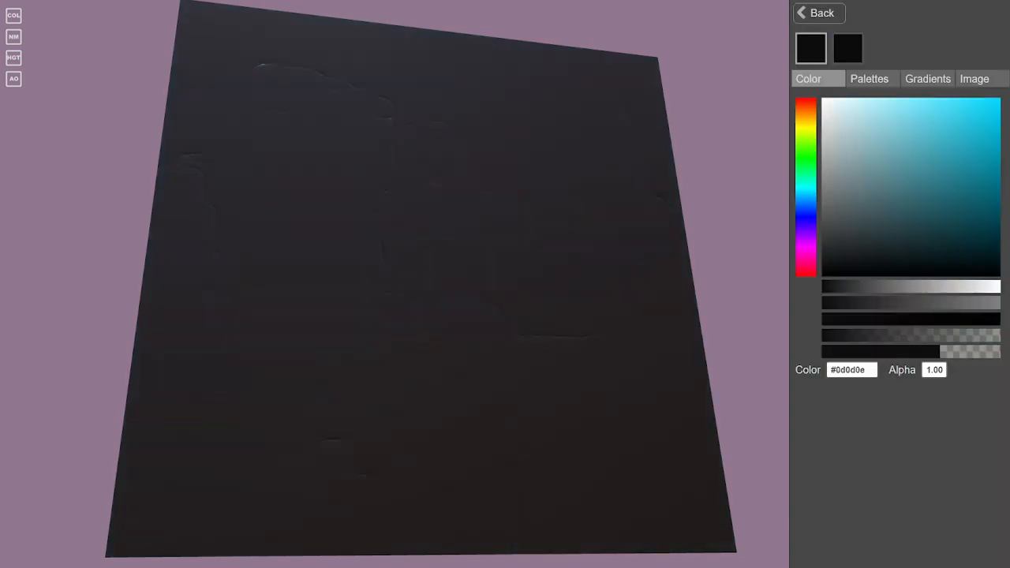
{"action": "left_click", "coordinate": [847, 48]}
{"action": "left_click", "coordinate": [804, 193]}
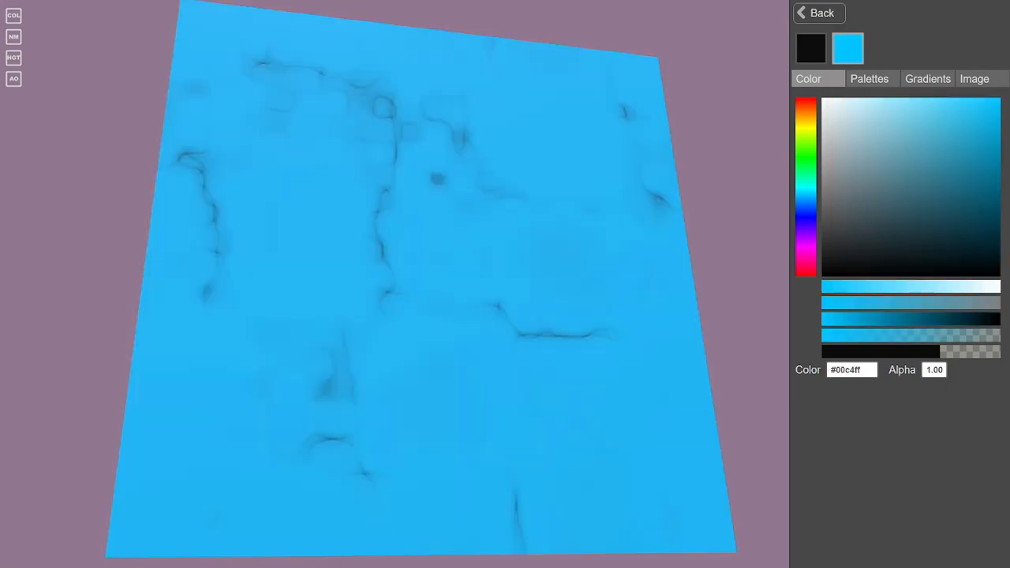
{"action": "left_click_drag", "start_coordinate": [438, 179], "coordinate": [419, 225]}
{"action": "left_click", "coordinate": [828, 106]}
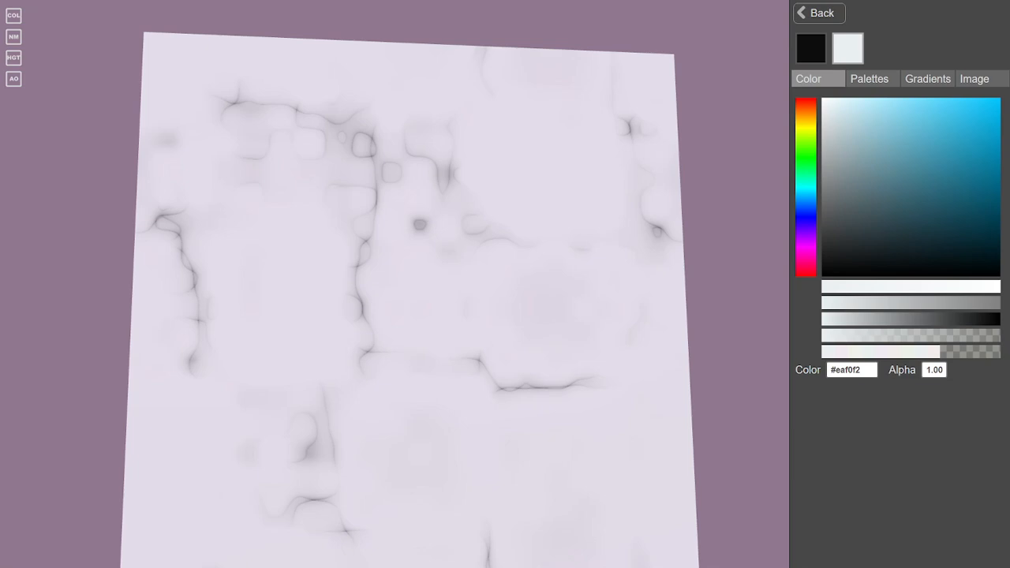
Step: Change the first noise color, used for the marble veins, to the blue #1c7bd1
{"action": "left_click", "coordinate": [810, 48]}
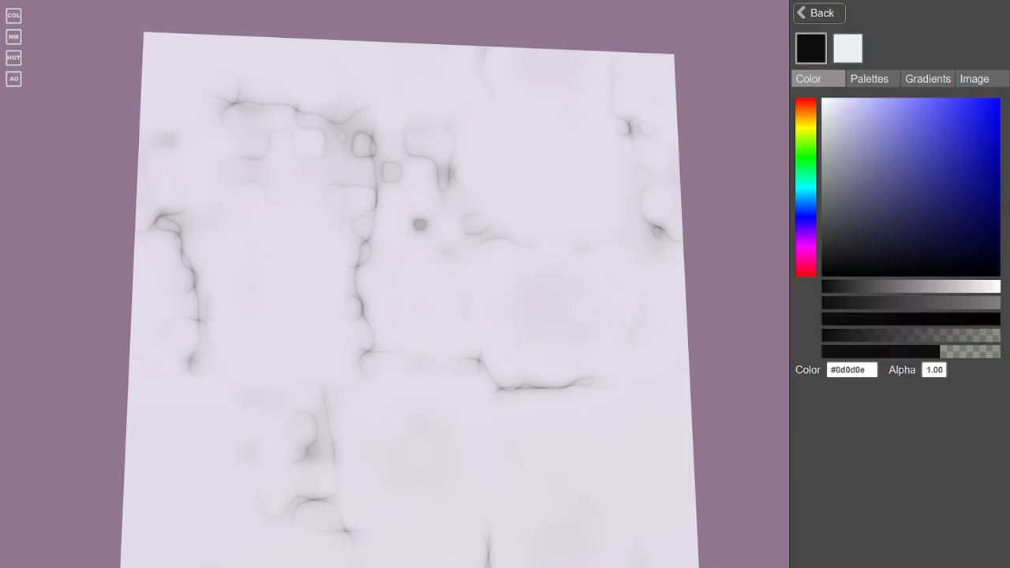
{"action": "left_click", "coordinate": [806, 201]}
{"action": "left_click", "coordinate": [976, 130]}
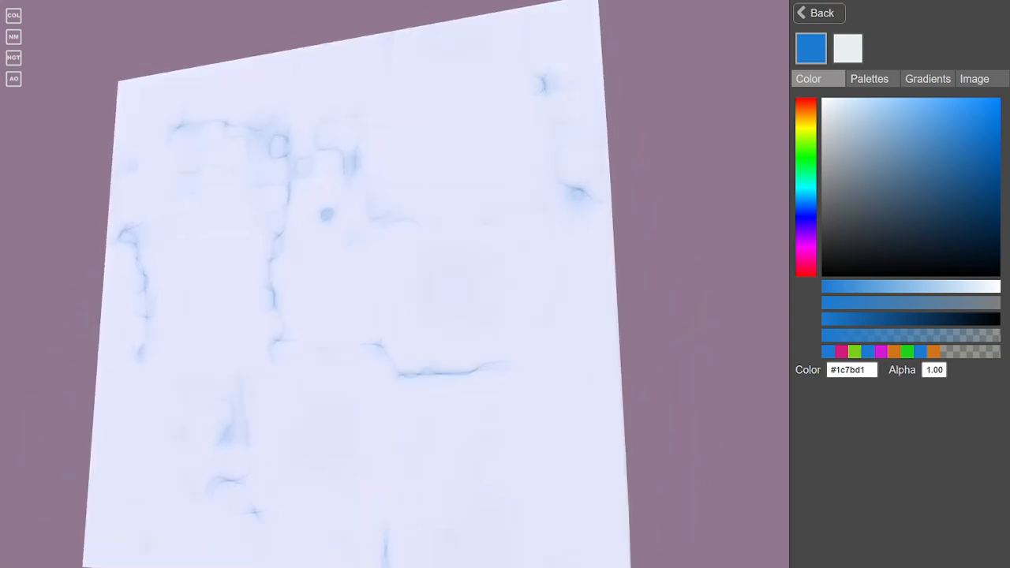
{"action": "left_click", "coordinate": [819, 13]}
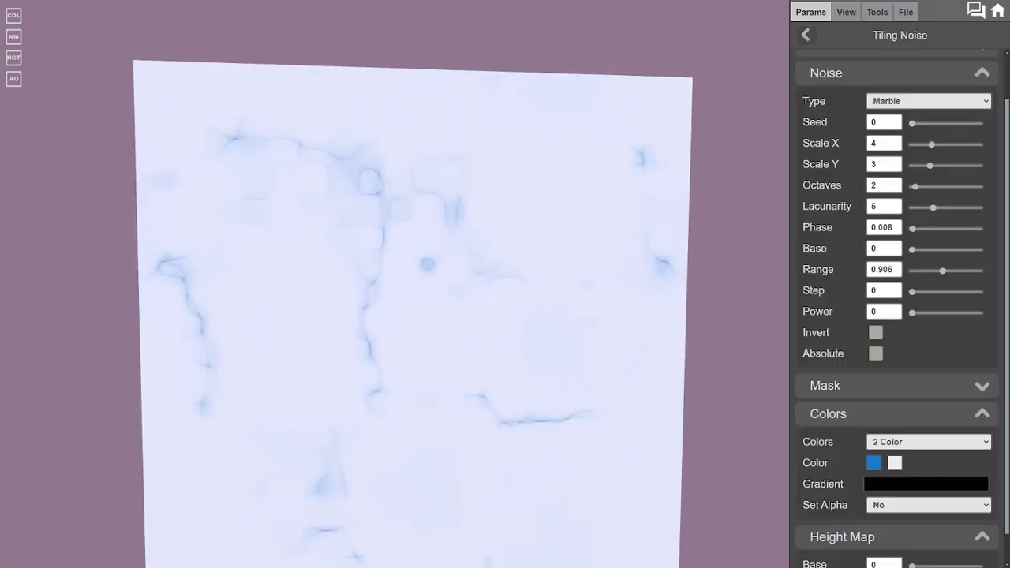
Step: Set the Marble noise Power to 3, Range to 1, Phase to 0, Lacunarity to 4 and Octaves to 15, and inspect the veins
{"action": "left_click_drag", "start_coordinate": [912, 312], "coordinate": [949, 313]}
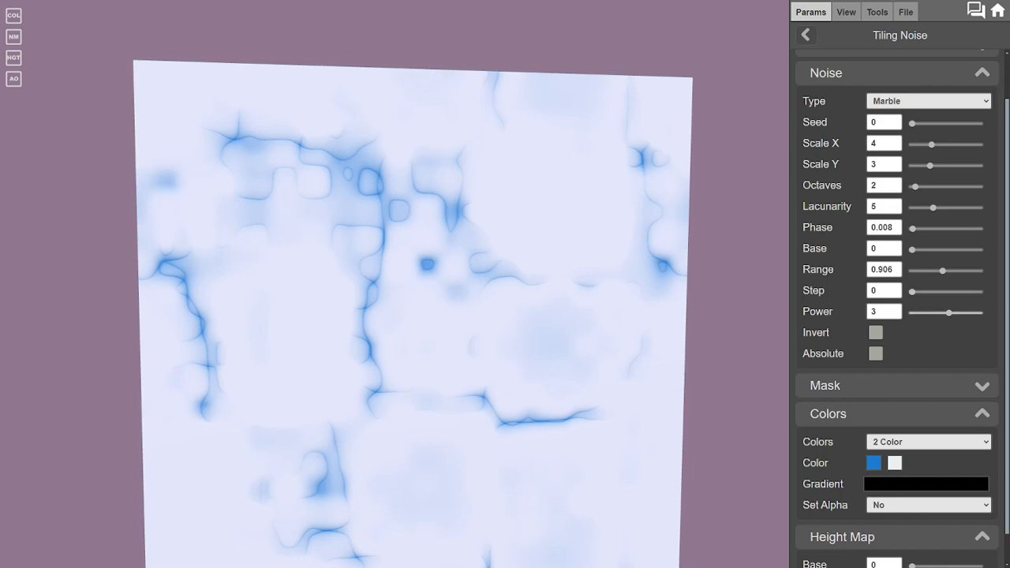
{"action": "left_click_drag", "start_coordinate": [942, 270], "coordinate": [945, 270]}
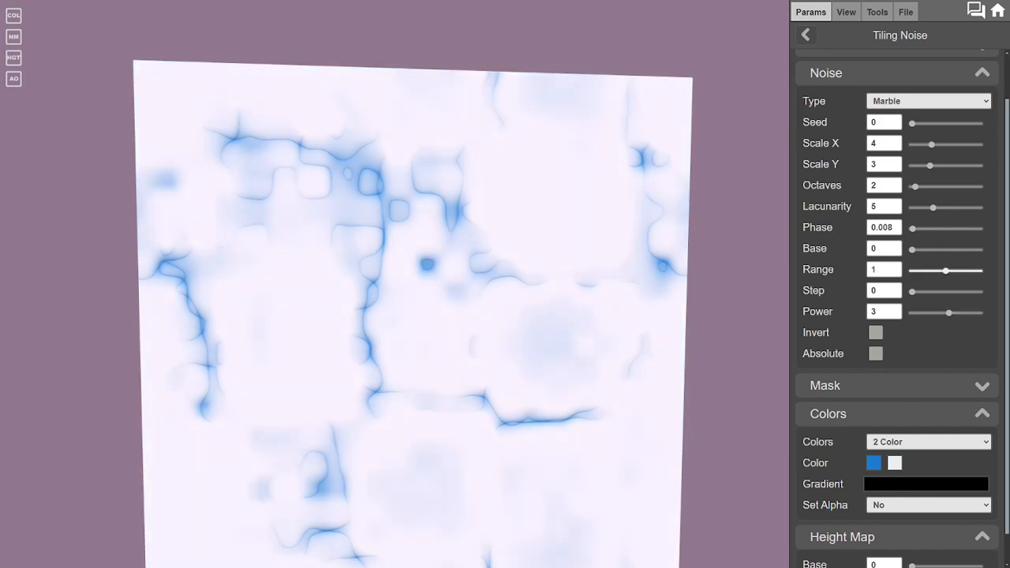
{"action": "left_click_drag", "start_coordinate": [913, 227], "coordinate": [924, 186]}
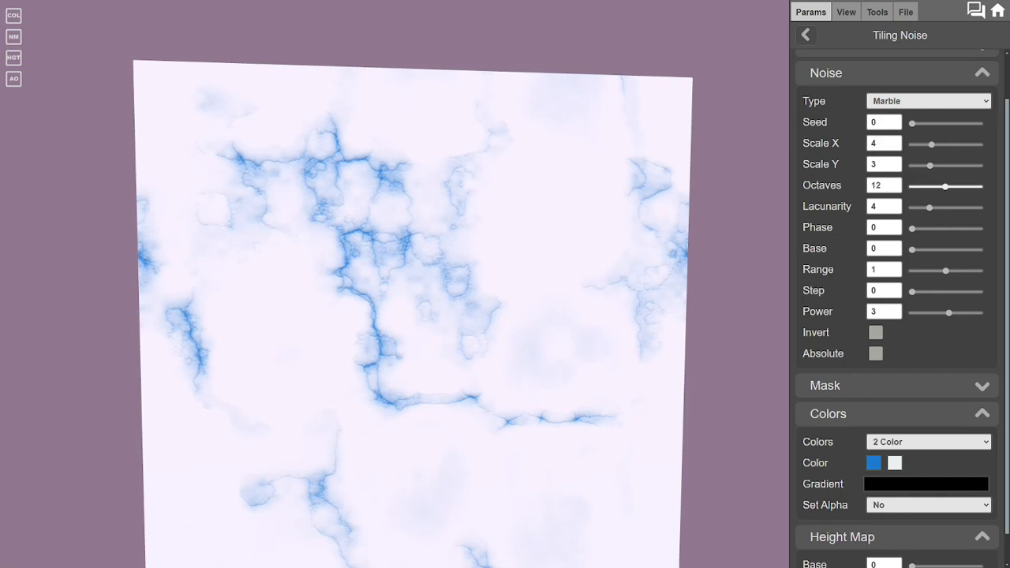
{"action": "left_click_drag", "start_coordinate": [395, 356], "coordinate": [399, 323]}
{"action": "scroll", "coordinate": [394, 284], "scroll_direction": "up", "scroll_amount": 3}
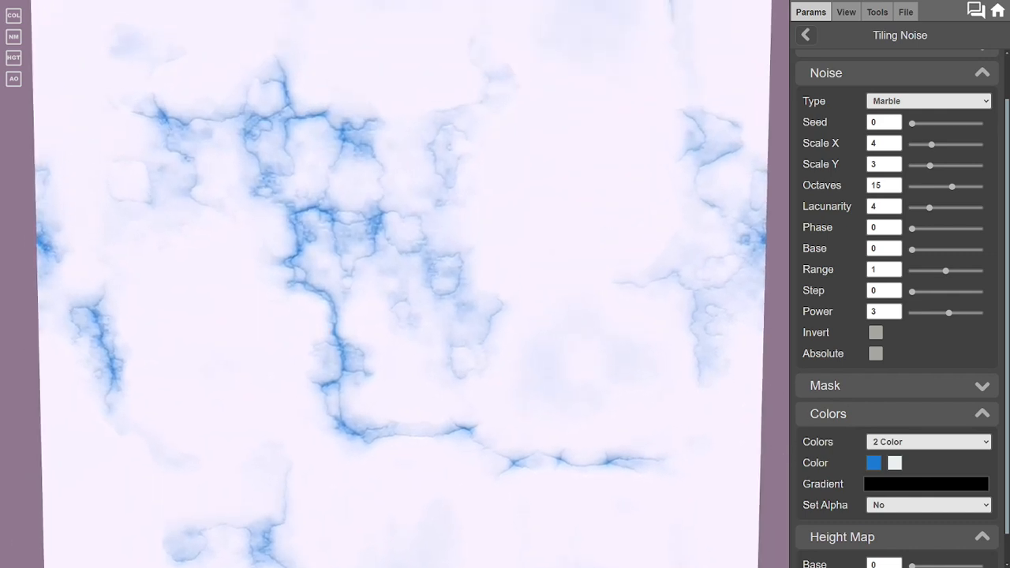
{"action": "scroll", "coordinate": [900, 414], "scroll_direction": "down", "scroll_amount": 1}
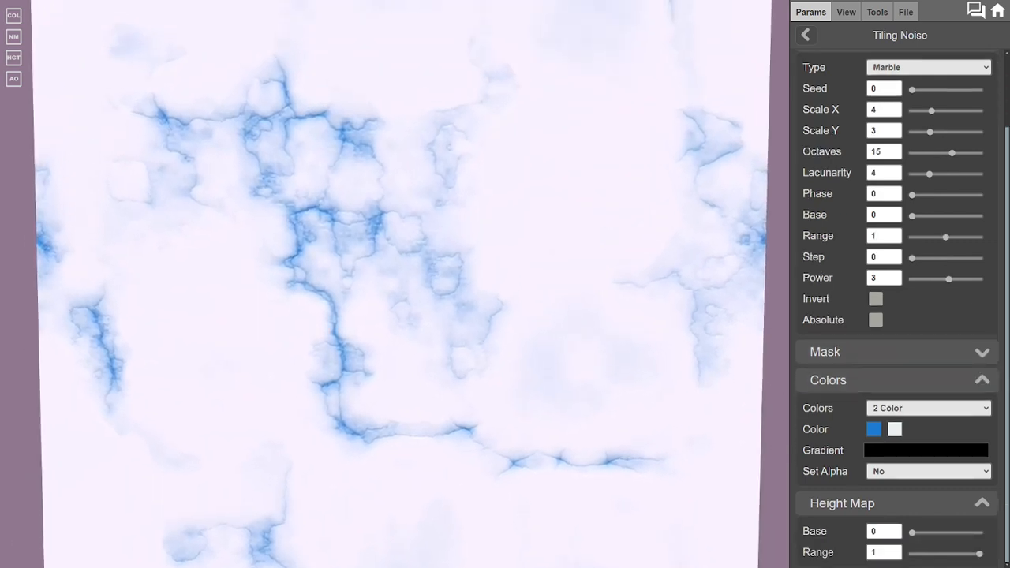
{"action": "scroll", "coordinate": [900, 316], "scroll_direction": "up", "scroll_amount": 3}
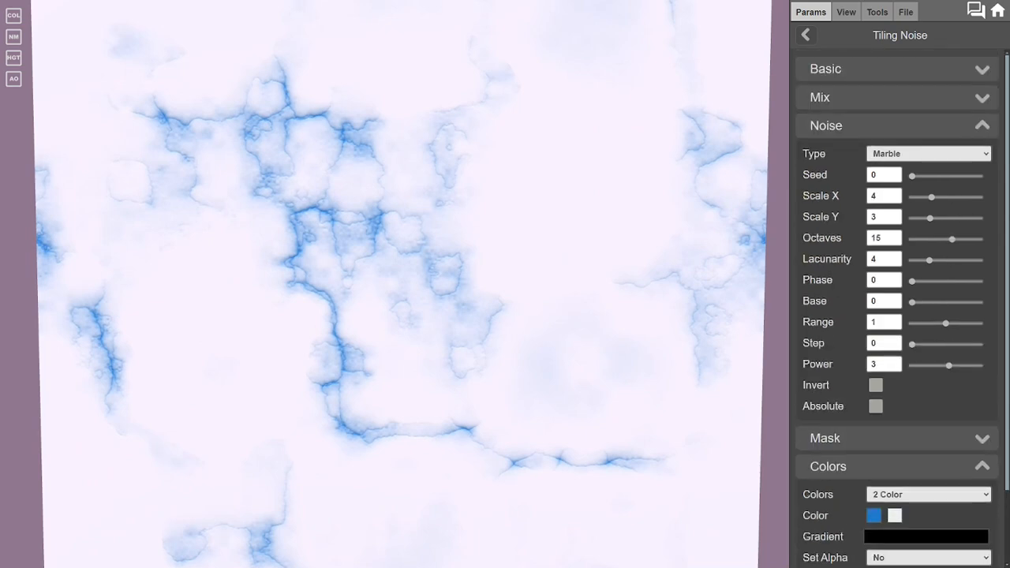
{"action": "left_click_drag", "start_coordinate": [394, 284], "coordinate": [446, 291]}
{"action": "scroll", "coordinate": [395, 284], "scroll_direction": "down", "scroll_amount": 3}
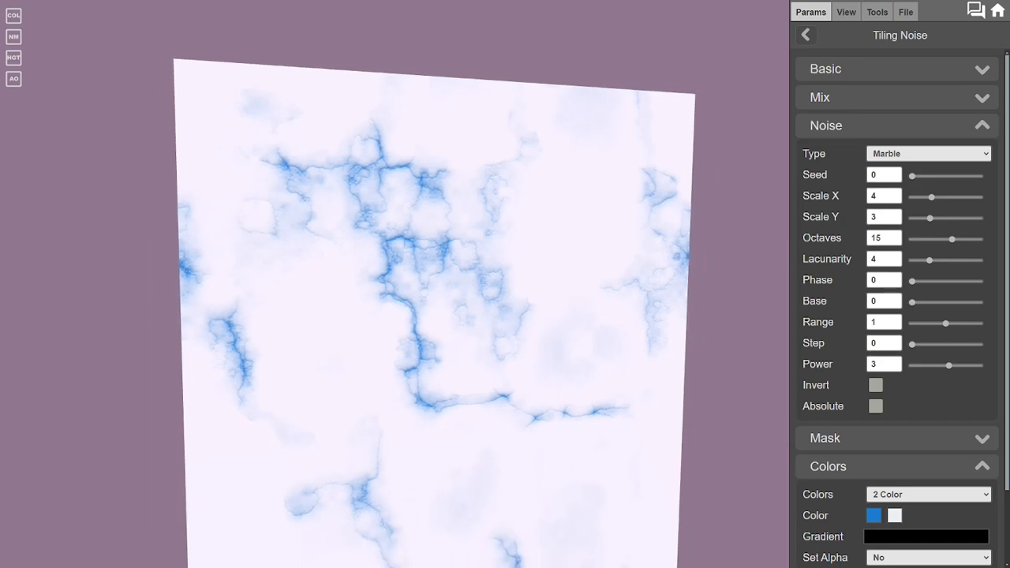
Step: Change the noise type from Marble to Perlin and inspect the resulting texture
{"action": "left_click_drag", "start_coordinate": [426, 332], "coordinate": [363, 277]}
{"action": "left_click", "coordinate": [928, 153]}
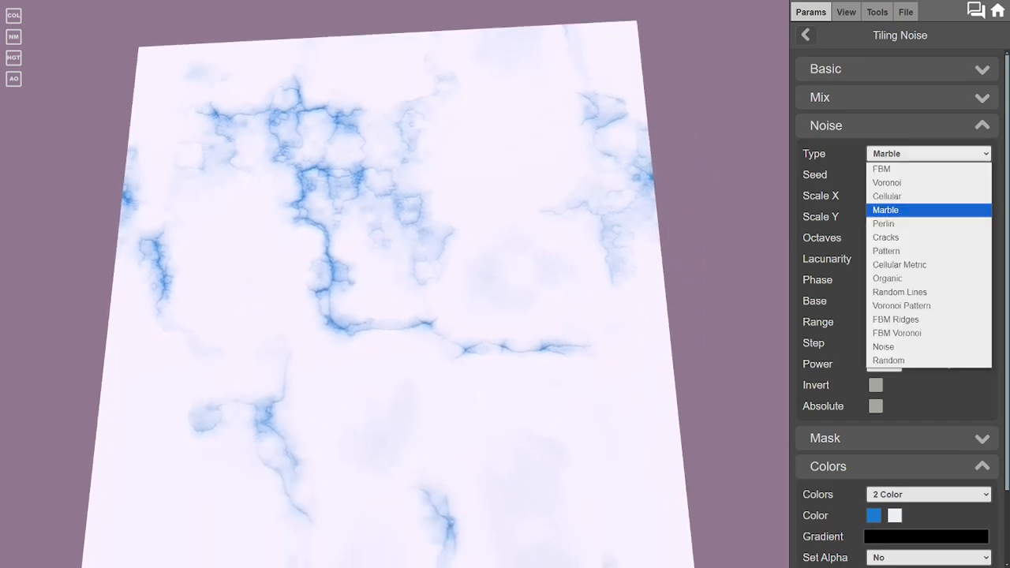
{"action": "left_click", "coordinate": [928, 224]}
{"action": "mouse_move", "coordinate": [394, 284]}
{"action": "left_mouse_down"}
{"action": "mouse_move", "coordinate": [427, 292]}
{"action": "mouse_move", "coordinate": [414, 288]}
{"action": "left_mouse_up"}
Step: Change the noise type to Cracks and set Scale Y to 4
{"action": "left_click", "coordinate": [928, 153]}
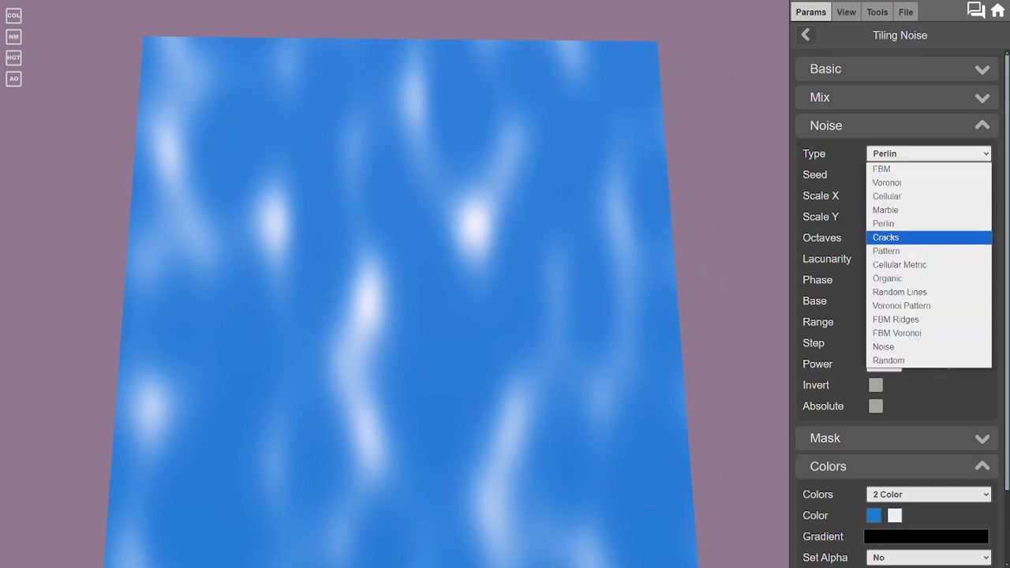
{"action": "left_click", "coordinate": [908, 235]}
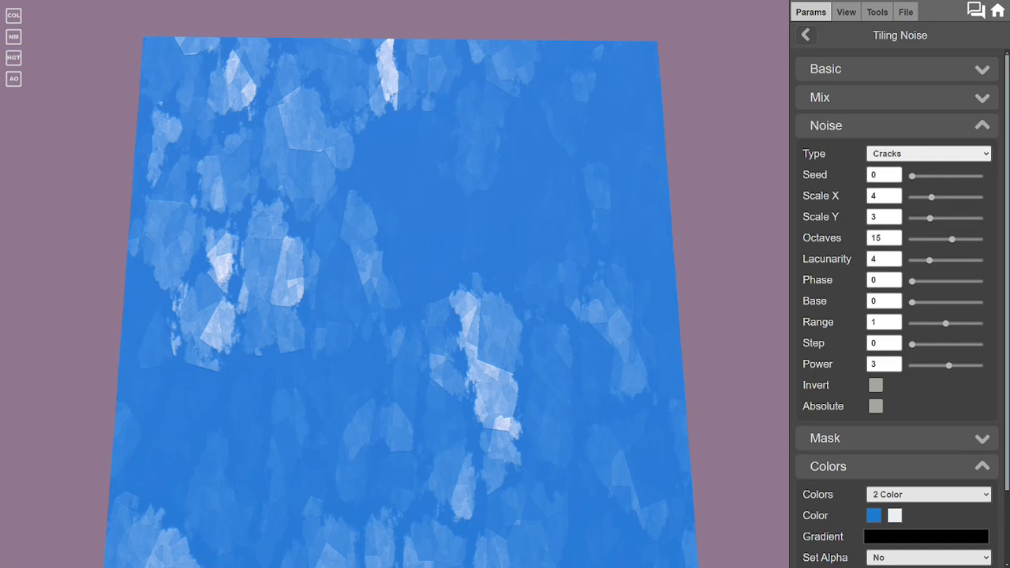
{"action": "left_click_drag", "start_coordinate": [929, 218], "coordinate": [934, 217]}
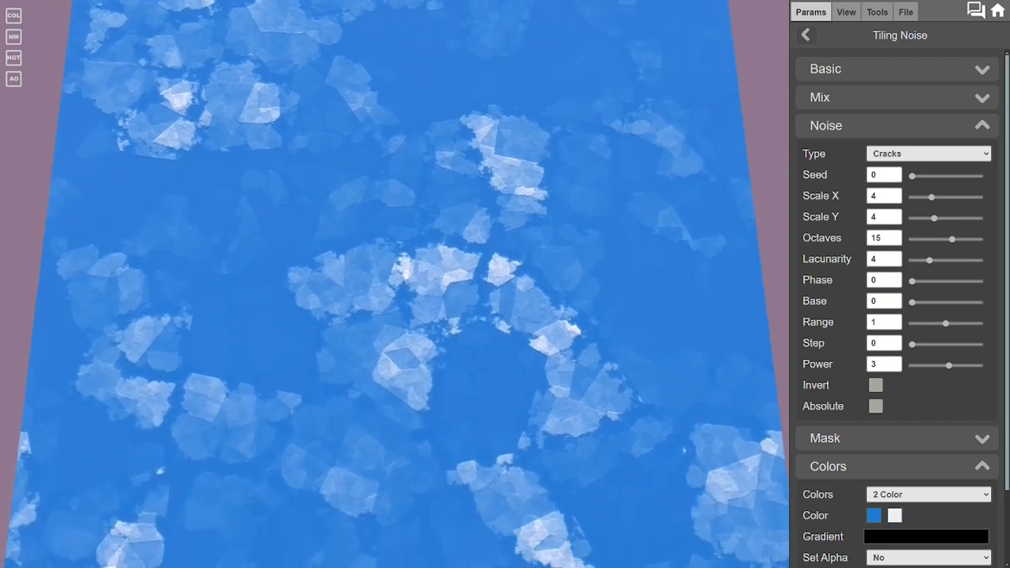
Step: Change the noise type to Pattern with the Checkerboard layout, and set Scale X and Scale Y to 3
{"action": "left_click", "coordinate": [928, 153]}
{"action": "key", "text": "Return"}
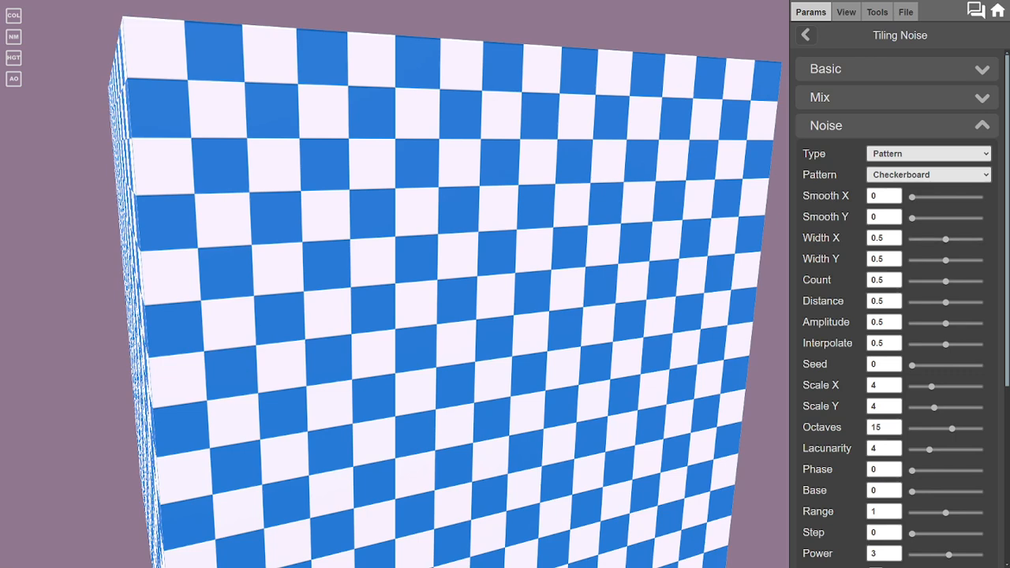
{"action": "left_click_drag", "start_coordinate": [932, 386], "coordinate": [928, 407]}
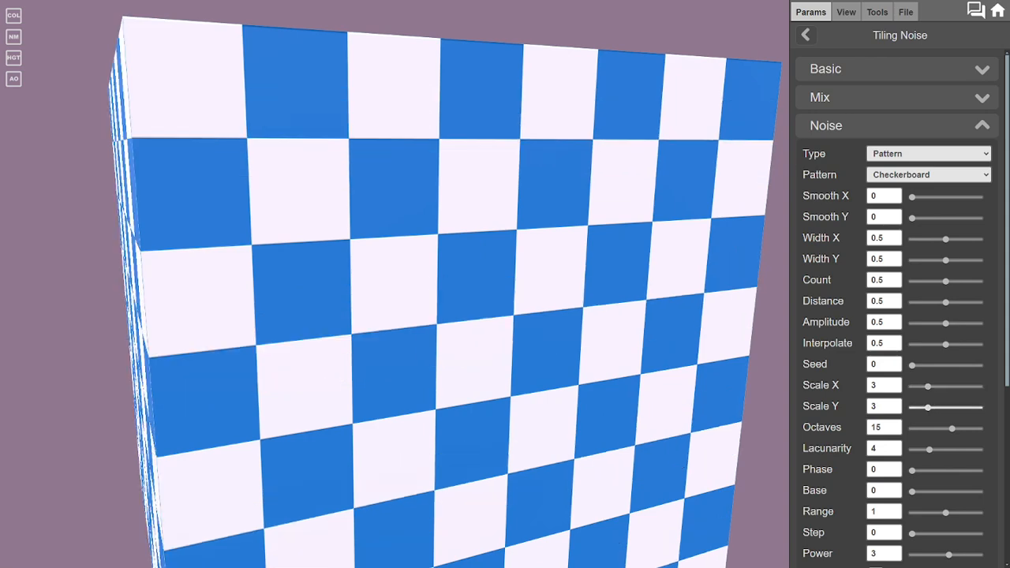
{"action": "left_click_drag", "start_coordinate": [442, 315], "coordinate": [398, 308]}
{"action": "scroll", "coordinate": [395, 284], "scroll_direction": "down", "scroll_amount": 3}
{"action": "scroll", "coordinate": [395, 285], "scroll_direction": "down", "scroll_amount": 3}
Step: Try the Checkerboard 45 pattern, followed by Cross Pattern
{"action": "left_click", "coordinate": [928, 175]}
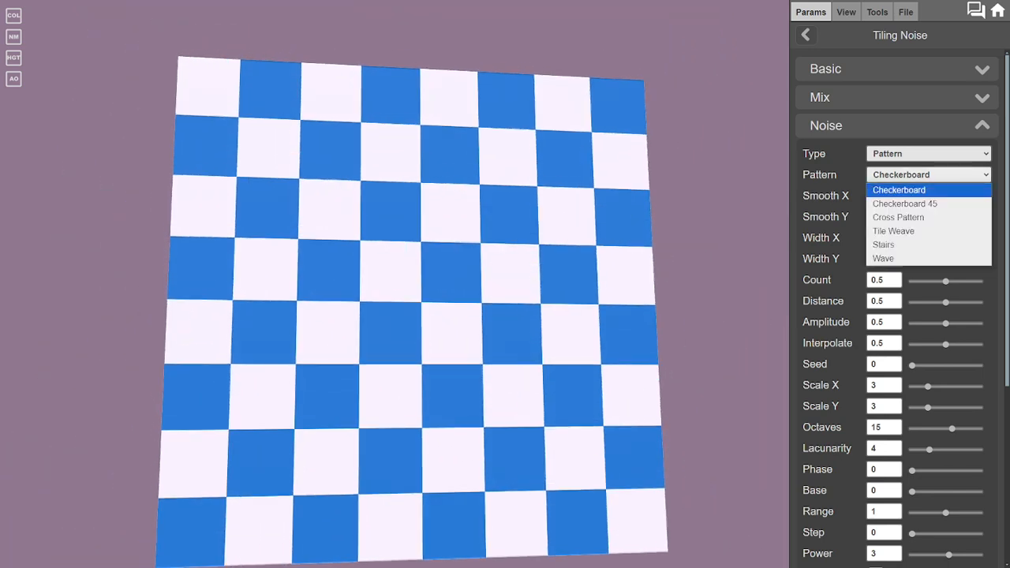
{"action": "key", "text": "Down"}
{"action": "key", "text": "Return"}
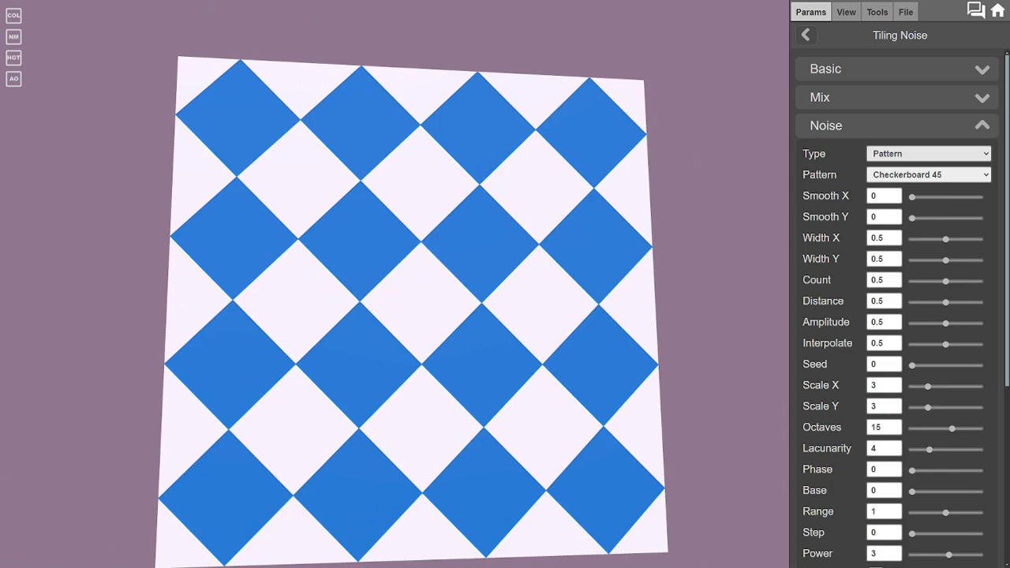
{"action": "left_click", "coordinate": [928, 174]}
{"action": "key", "text": "Down"}
{"action": "key", "text": "Return"}
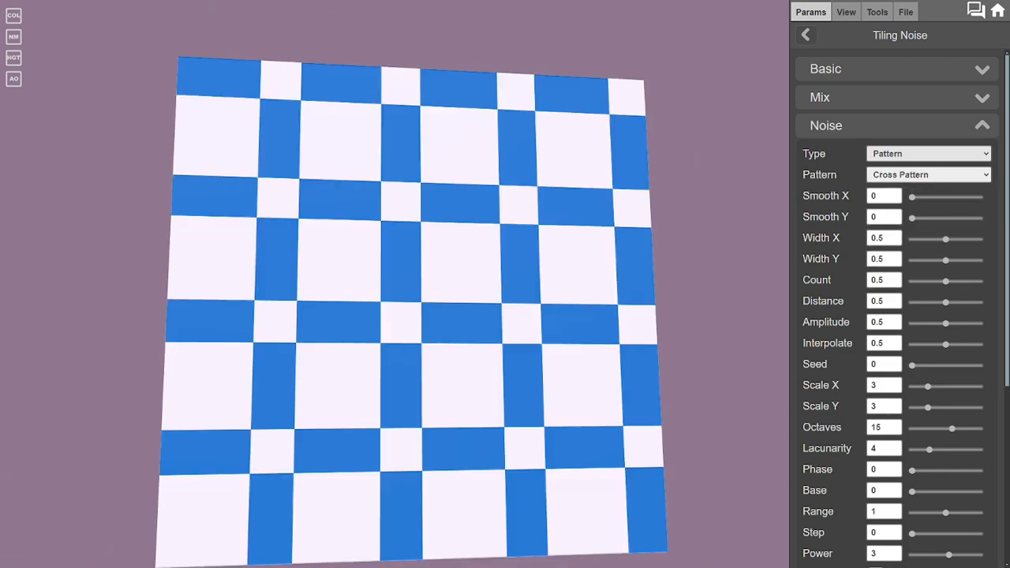
Step: Try the Tile Weave pattern, followed by Stairs
{"action": "left_click", "coordinate": [928, 174]}
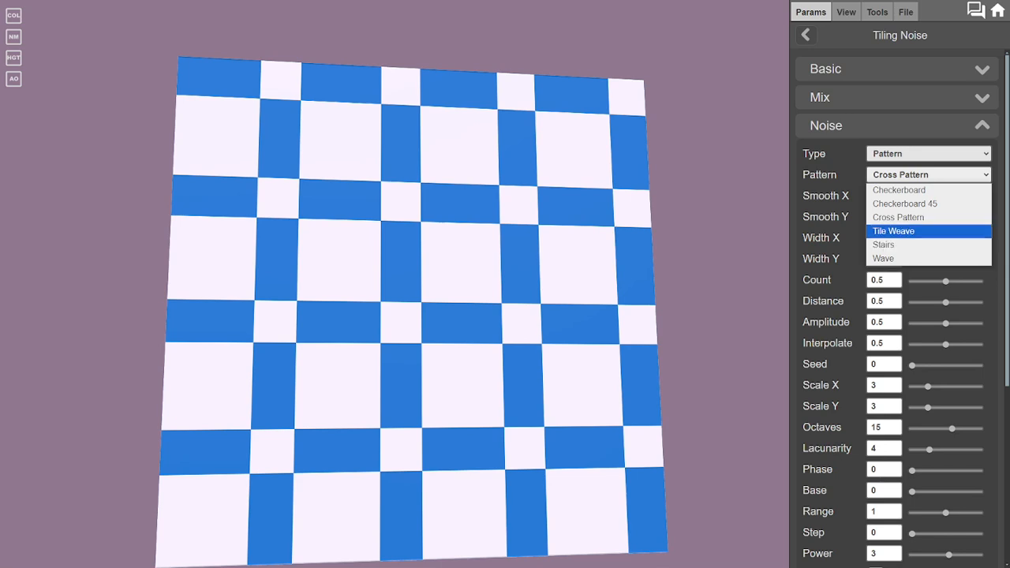
{"action": "key", "text": "Return"}
{"action": "left_click", "coordinate": [928, 175]}
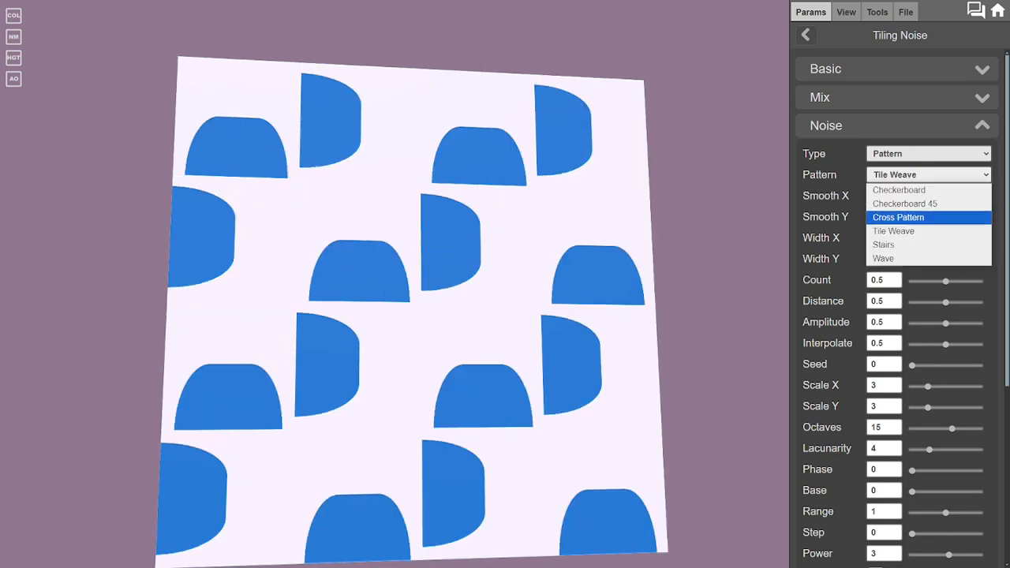
{"action": "left_click", "coordinate": [928, 244]}
Step: Change the noise pattern from Stairs to Wave
{"action": "left_click", "coordinate": [928, 175]}
{"action": "key", "text": "Down"}
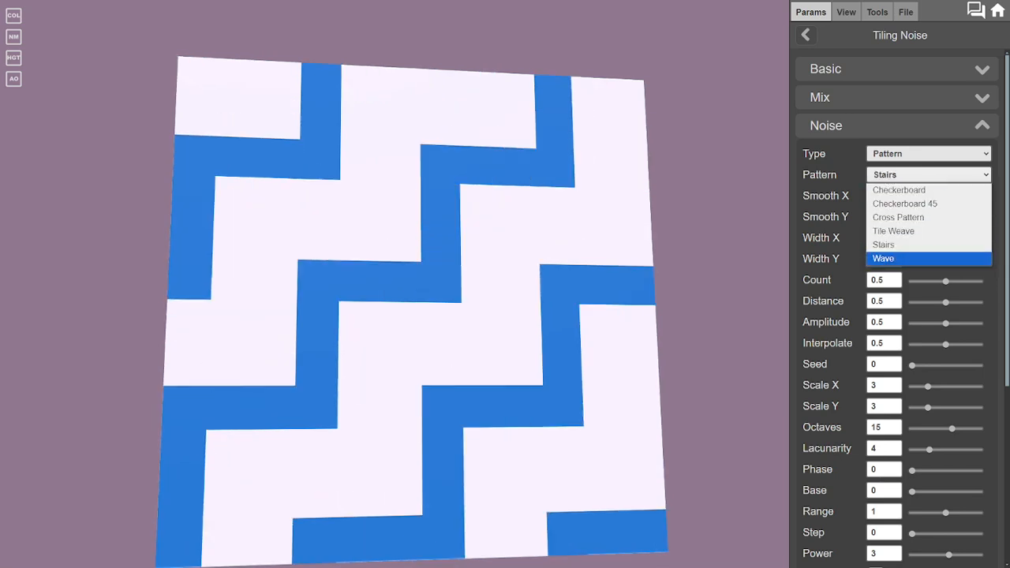
{"action": "key", "text": "Return"}
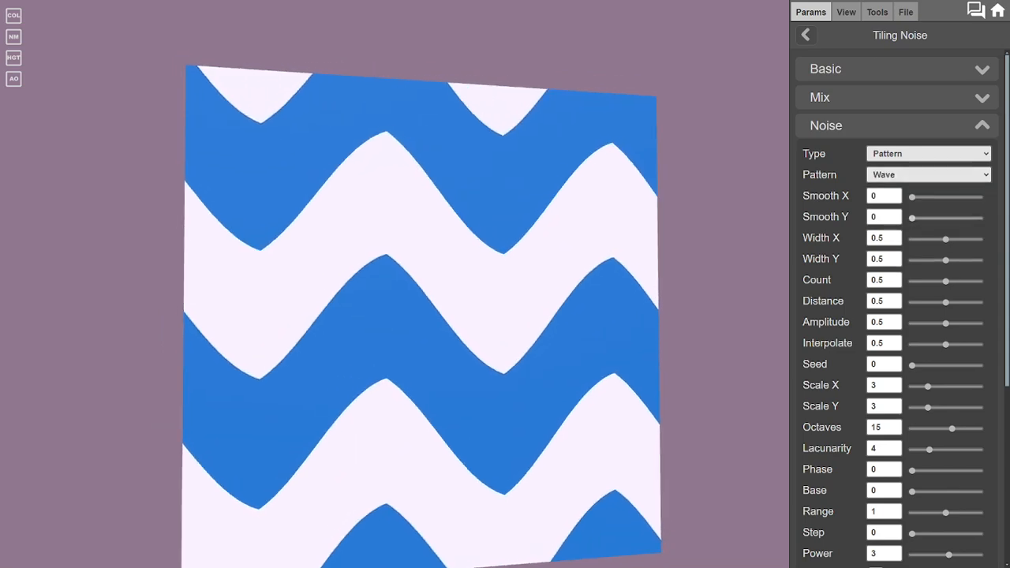
Step: Set the wave's Smooth X and Y to 0.2, Width X 0.531, Width Y 0.227, Count 0.313, Distance 0.516, Amplitude 0.375 and Interpolate 0.633
{"action": "left_click_drag", "start_coordinate": [912, 197], "coordinate": [979, 196]}
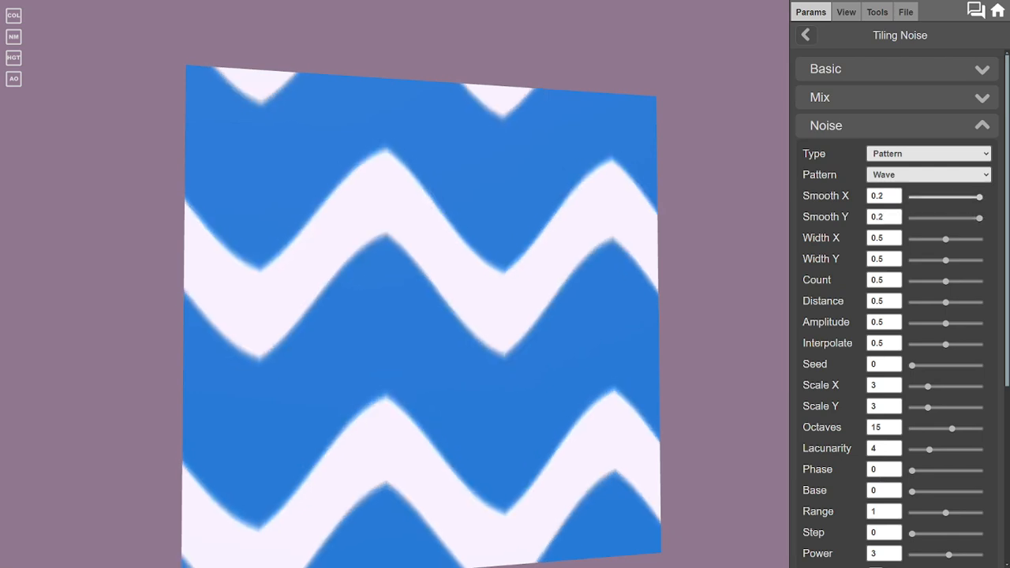
{"action": "left_click_drag", "start_coordinate": [946, 238], "coordinate": [911, 323]}
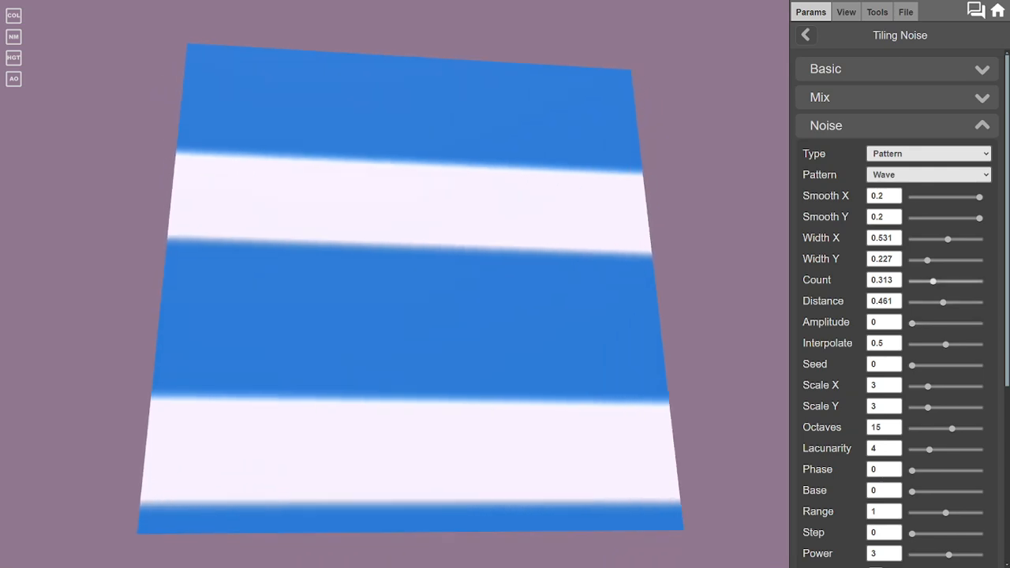
{"action": "left_click_drag", "start_coordinate": [943, 301], "coordinate": [970, 344]}
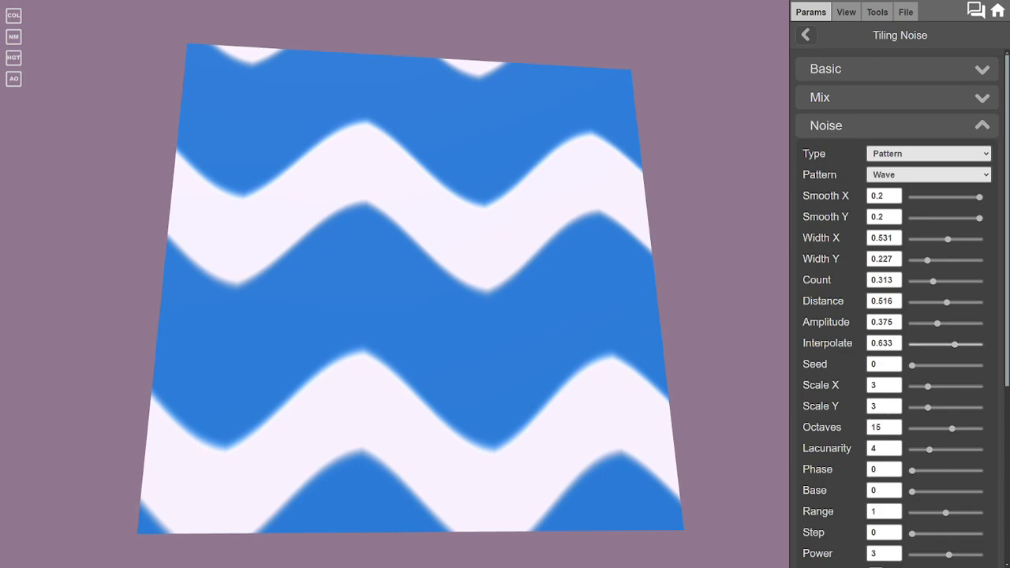
Step: Change the noise pattern from Wave to Tile Weave
{"action": "left_click", "coordinate": [928, 174]}
{"action": "left_click", "coordinate": [928, 174]}
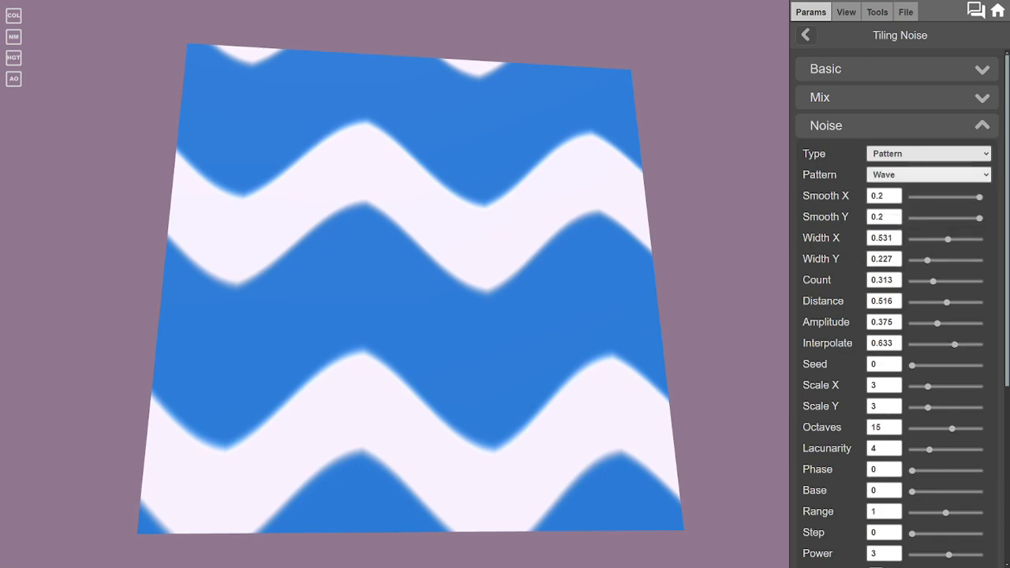
{"action": "left_click", "coordinate": [928, 175]}
{"action": "left_click", "coordinate": [928, 231]}
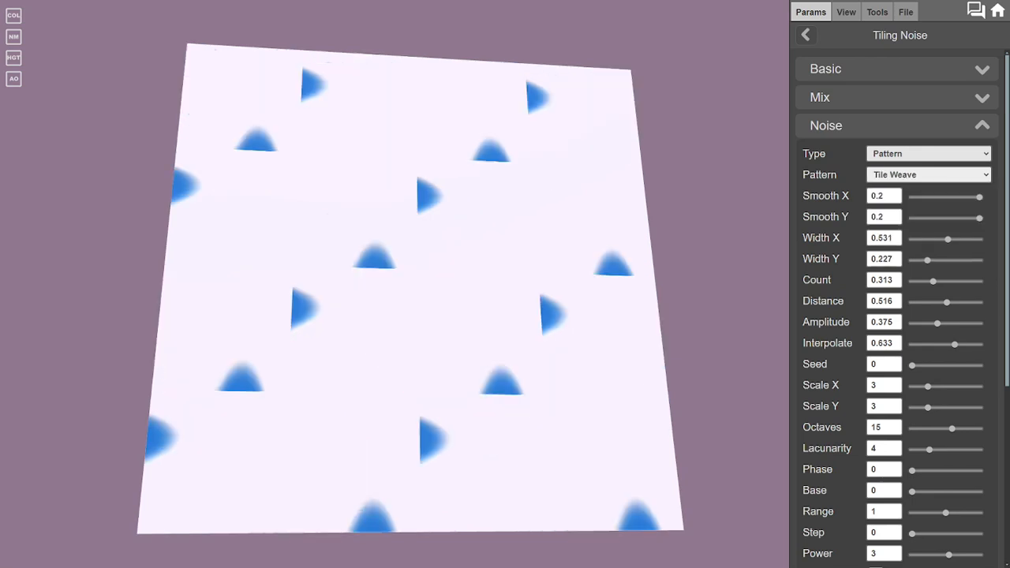
Step: Change the pattern to Cross Pattern with Width X 0.594, Smooth X 0.0126 and Smooth Y 0.011
{"action": "left_click", "coordinate": [928, 175]}
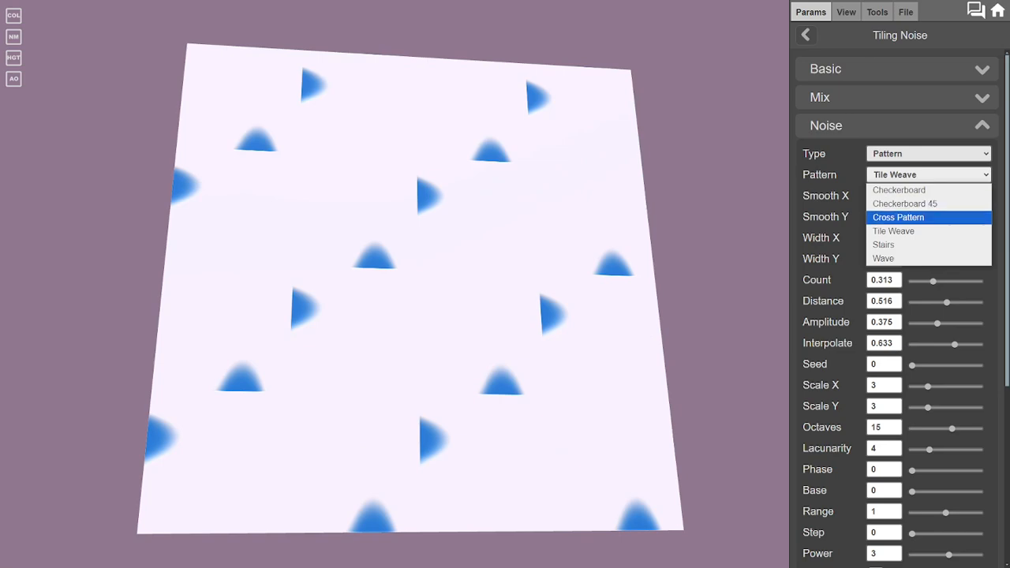
{"action": "left_click", "coordinate": [928, 217]}
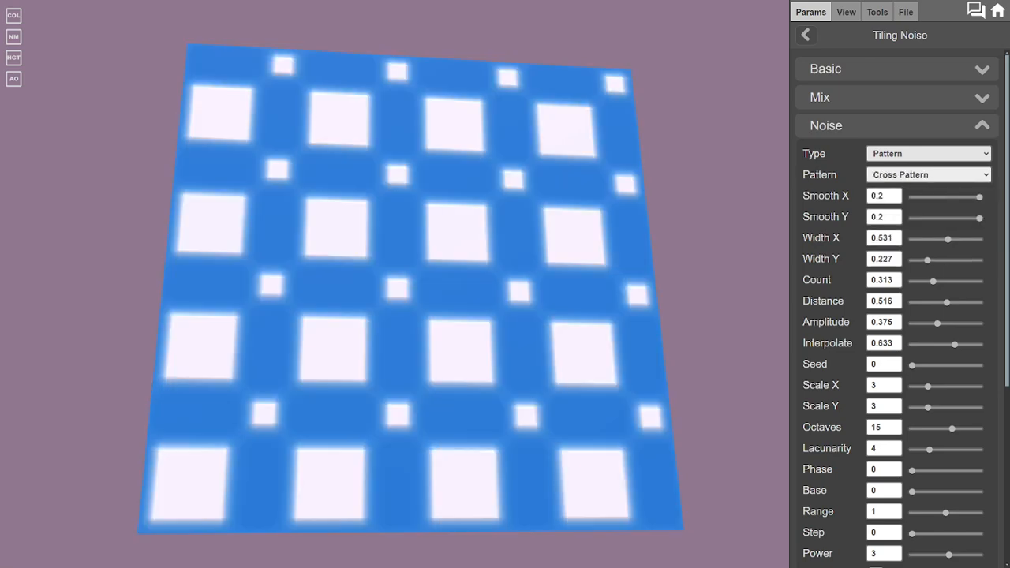
{"action": "left_click_drag", "start_coordinate": [505, 284], "coordinate": [505, 324]}
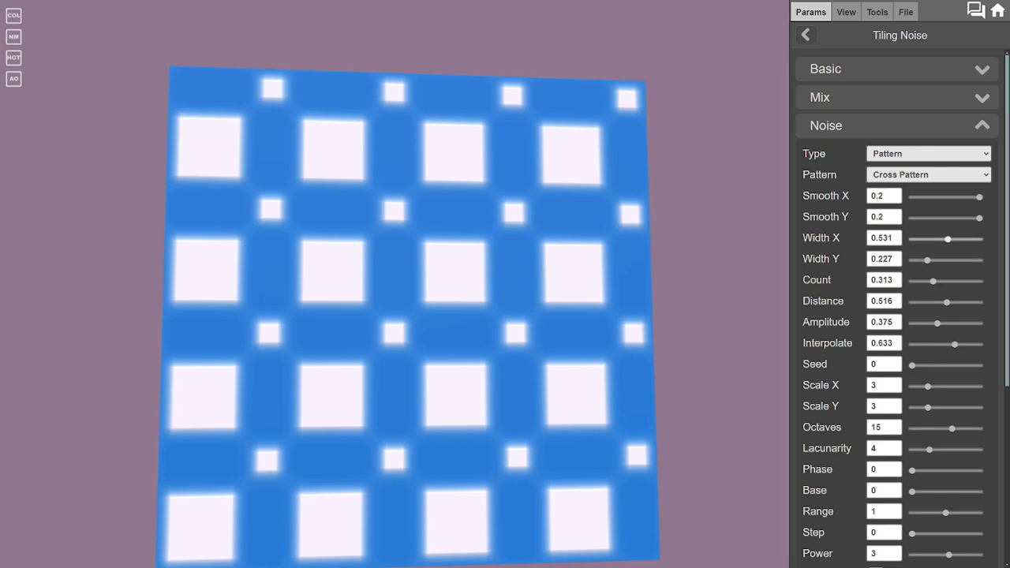
{"action": "left_click_drag", "start_coordinate": [948, 239], "coordinate": [914, 217]}
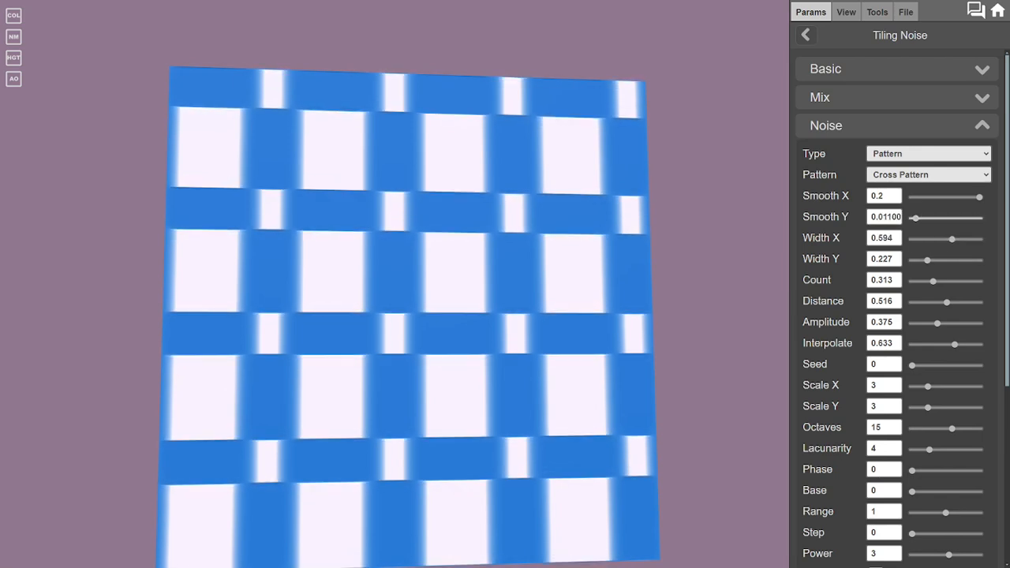
{"action": "left_click_drag", "start_coordinate": [980, 196], "coordinate": [916, 197]}
{"action": "left_click_drag", "start_coordinate": [406, 315], "coordinate": [402, 288]}
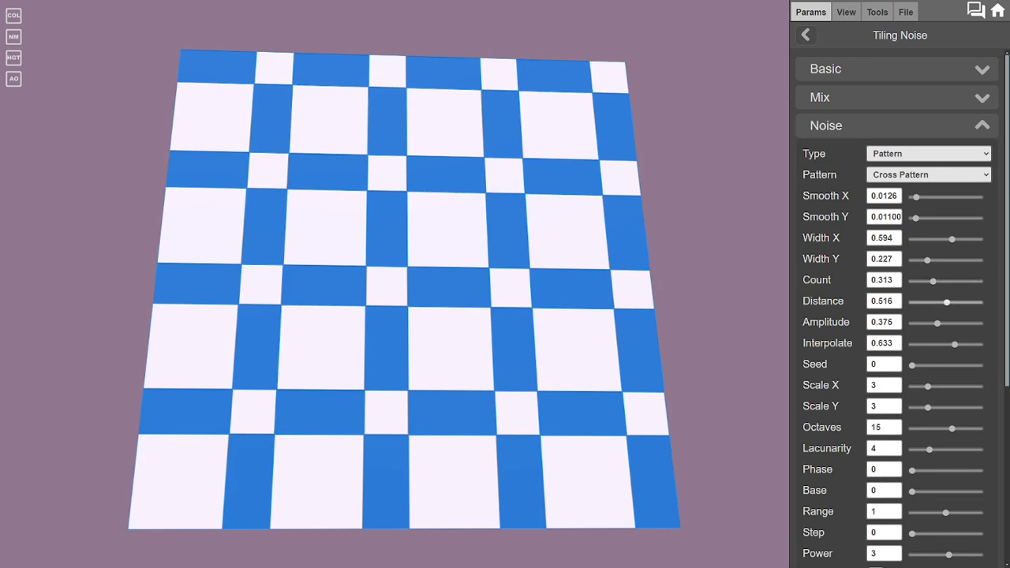
Step: Set the cross pattern's Distance to 0.641, Amplitude to 0.594, Interpolate to 0.508, and Scale X and Scale Y to 4
{"action": "left_click_drag", "start_coordinate": [946, 302], "coordinate": [947, 344]}
{"action": "left_click_drag", "start_coordinate": [927, 385], "coordinate": [933, 406]}
{"action": "left_click_drag", "start_coordinate": [505, 284], "coordinate": [426, 347]}
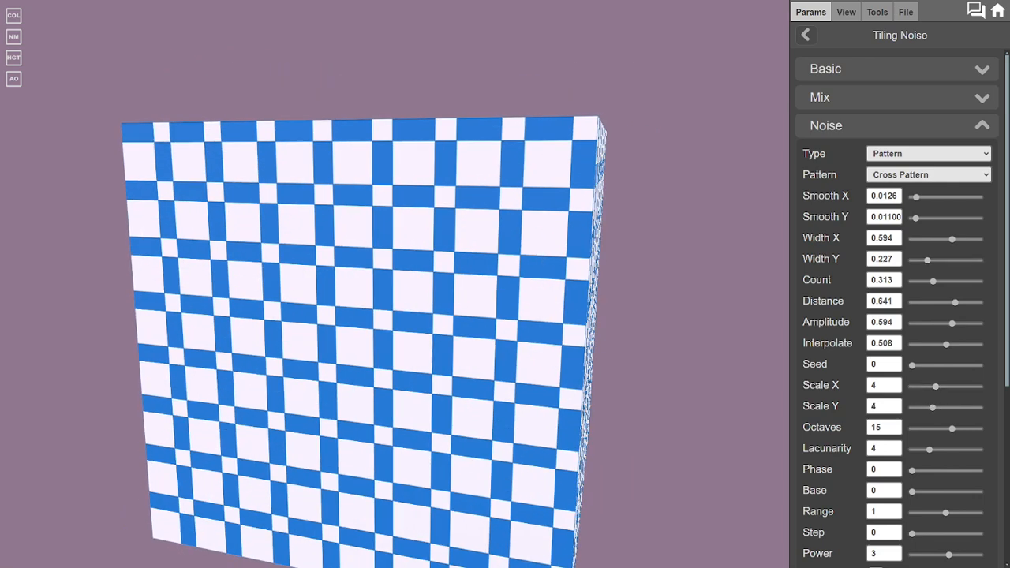
{"action": "left_click", "coordinate": [928, 175]}
{"action": "left_click", "coordinate": [928, 174]}
Step: Change the noise type to Cellular Metric and try the Manhattan and Chebyshev metrics
{"action": "left_click", "coordinate": [928, 153]}
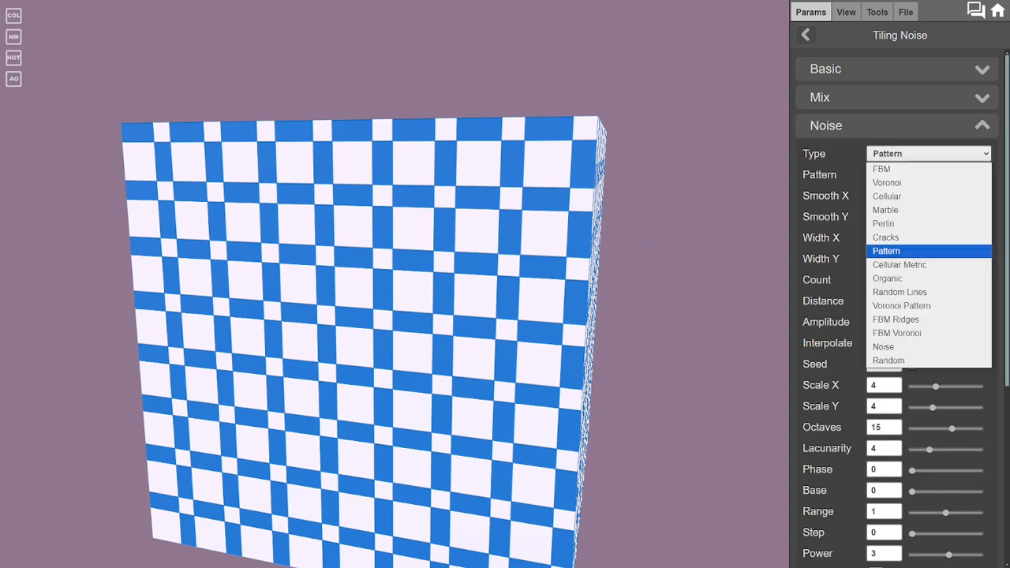
{"action": "left_click", "coordinate": [900, 265]}
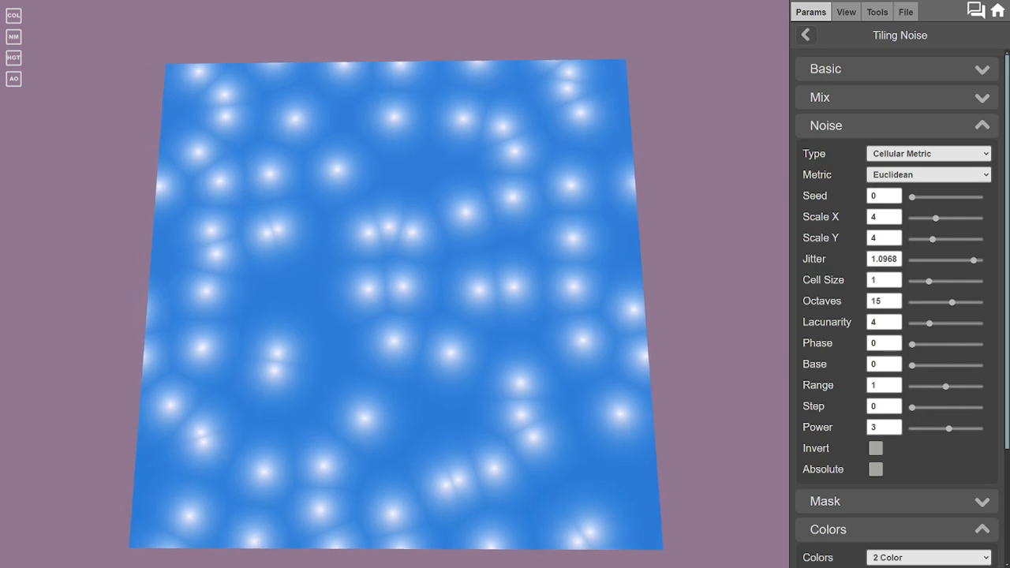
{"action": "left_click", "coordinate": [928, 175]}
{"action": "left_click", "coordinate": [900, 206]}
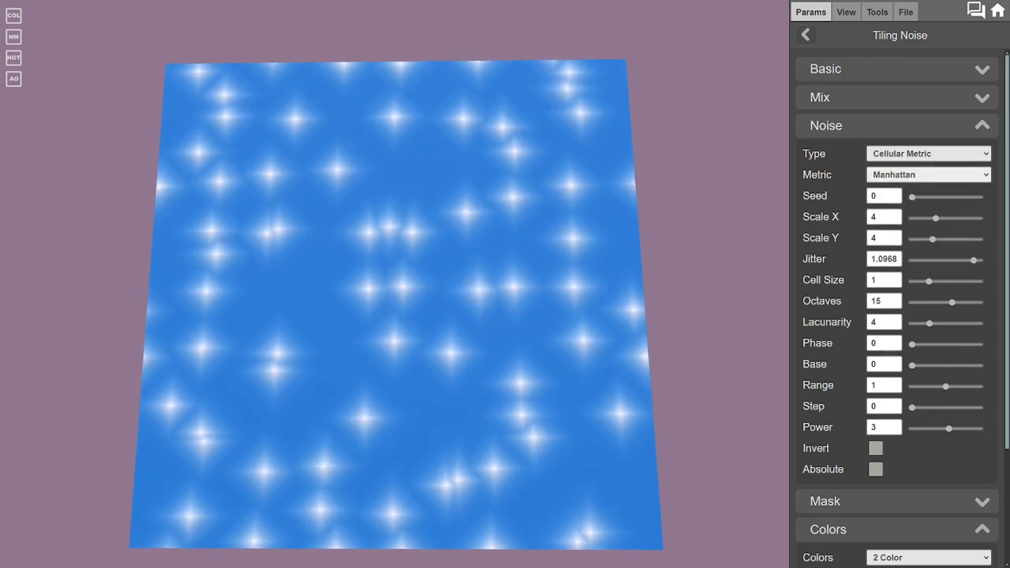
{"action": "left_click", "coordinate": [928, 175]}
{"action": "left_click", "coordinate": [900, 217]}
Step: Set the cellular noise metric to Triangular and reduce the Jitter to about 0.4692
{"action": "left_click", "coordinate": [928, 174]}
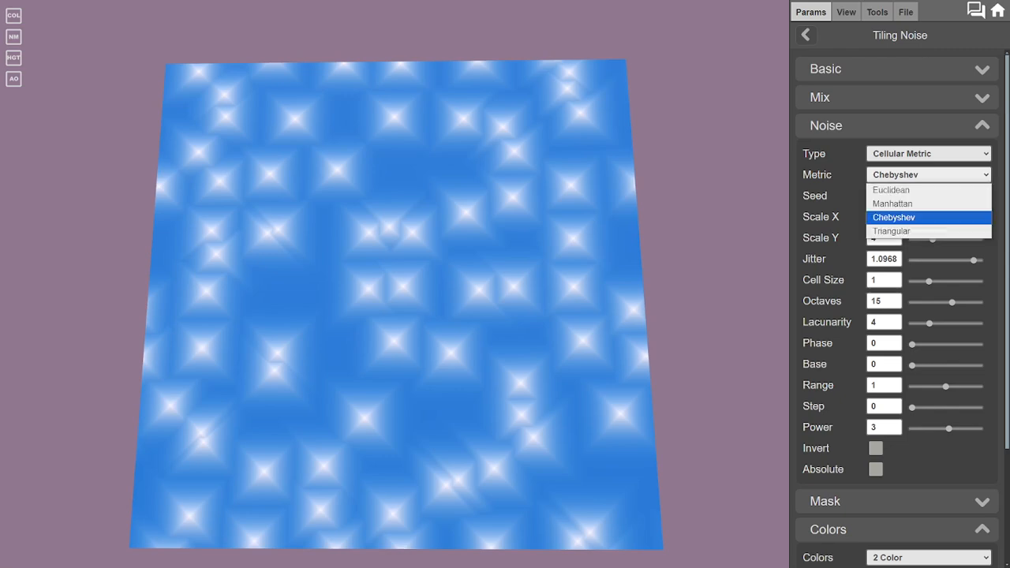
{"action": "left_click", "coordinate": [900, 227]}
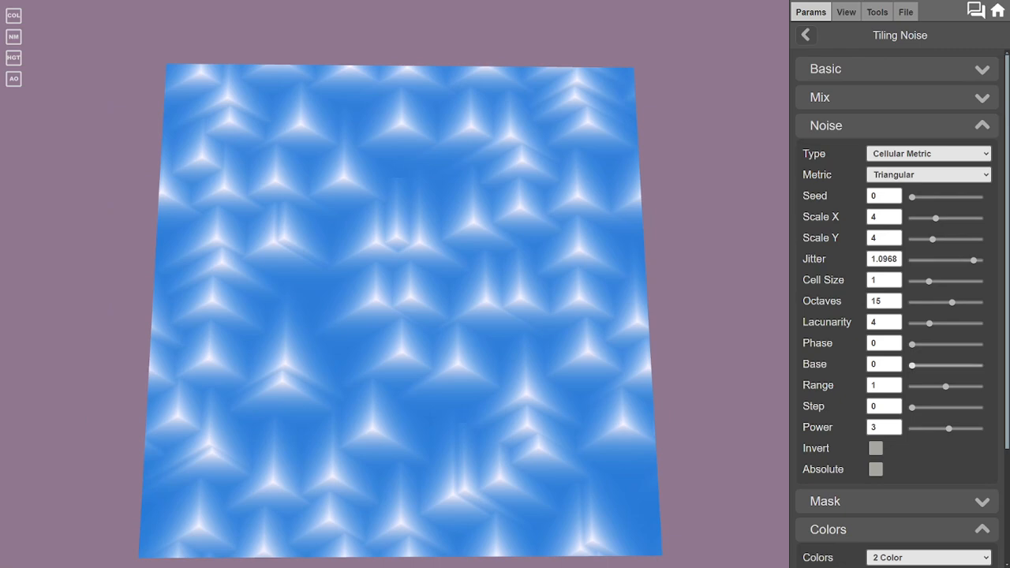
{"action": "left_click_drag", "start_coordinate": [973, 260], "coordinate": [938, 260]}
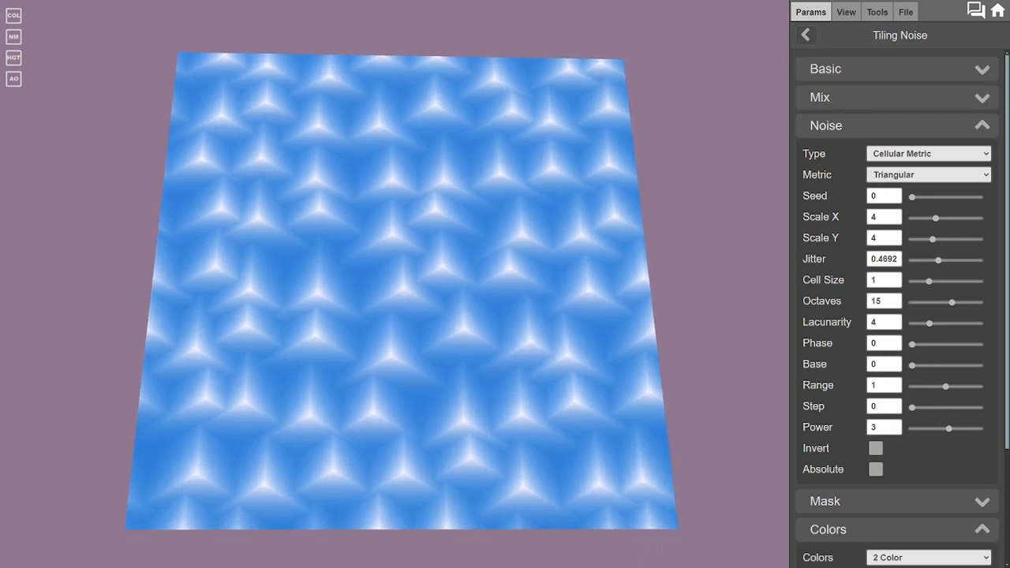
Step: Return to the material's node list, set the preview shape to Tiled Cube, and inspect how the noise tiles
{"action": "left_click", "coordinate": [805, 35]}
{"action": "left_click", "coordinate": [928, 239]}
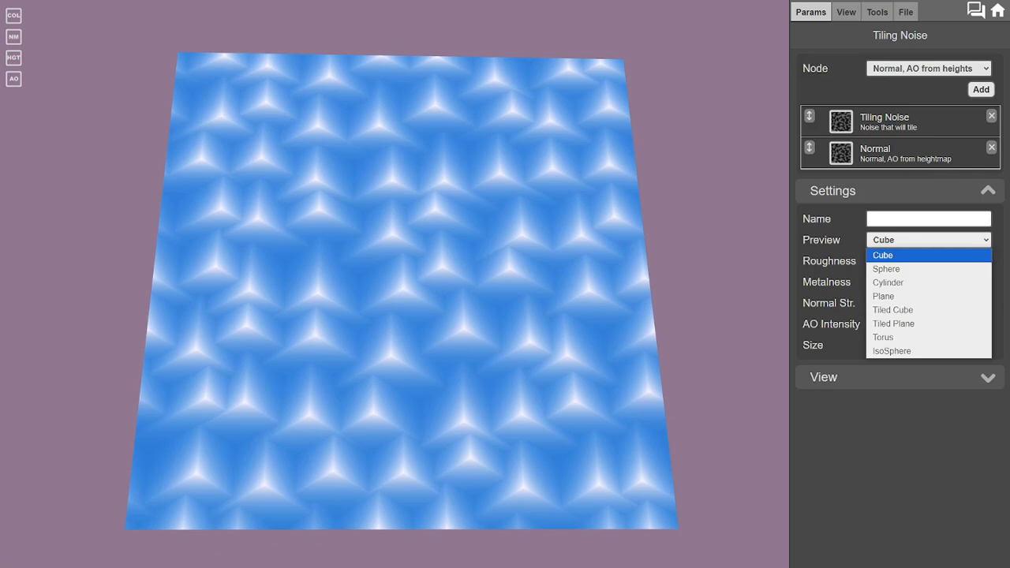
{"action": "left_click", "coordinate": [892, 310]}
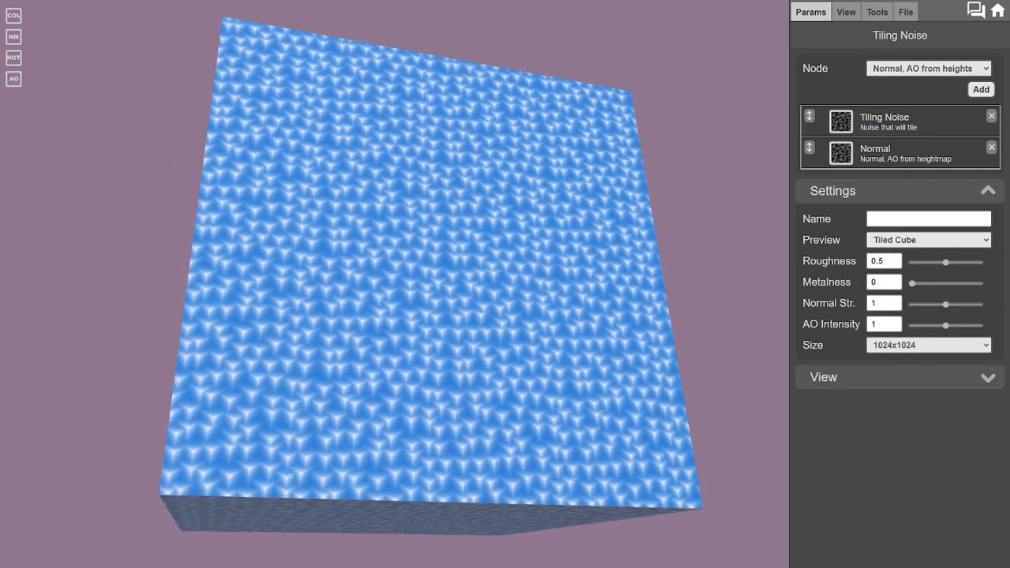
{"action": "scroll", "coordinate": [395, 284], "scroll_direction": "up", "scroll_amount": 10}
{"action": "scroll", "coordinate": [395, 284], "scroll_direction": "up", "scroll_amount": 8}
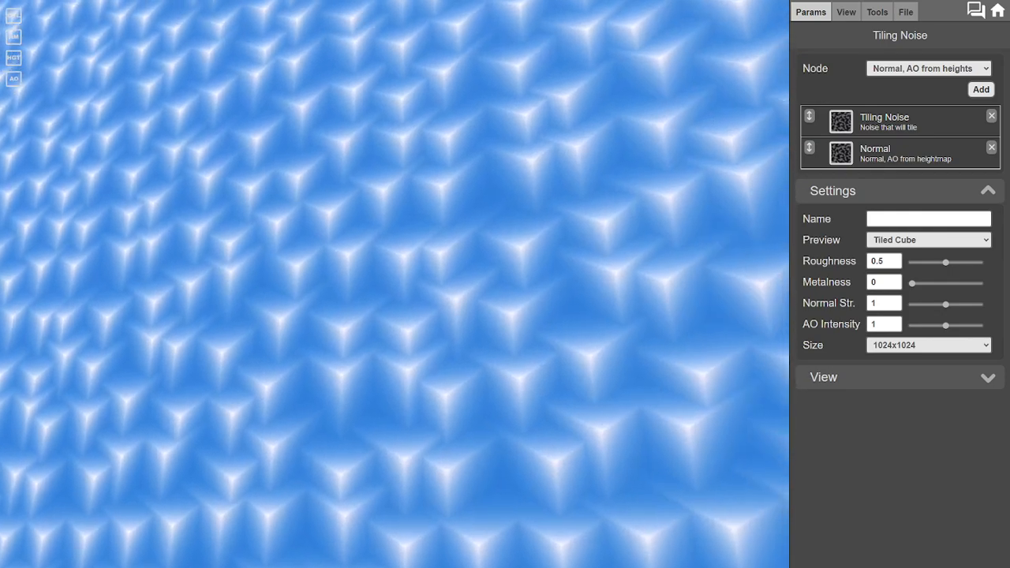
{"action": "scroll", "coordinate": [395, 284], "scroll_direction": "down", "scroll_amount": 8}
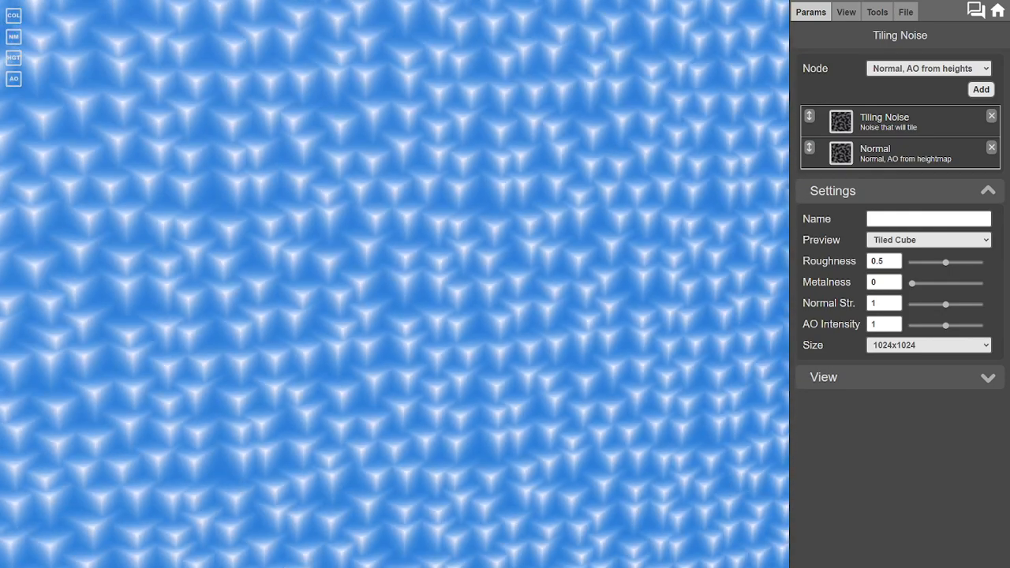
Step: Preview the material on a Sphere, set the preview shape to Cube, and open the Tiling Noise node's settings
{"action": "left_click", "coordinate": [928, 240]}
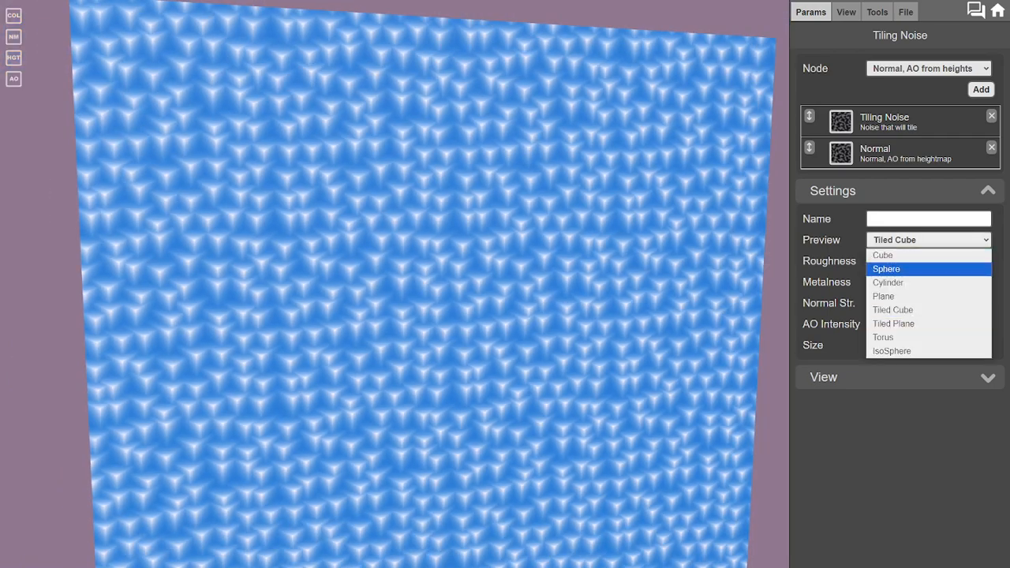
{"action": "left_click", "coordinate": [886, 269]}
{"action": "left_click", "coordinate": [928, 239]}
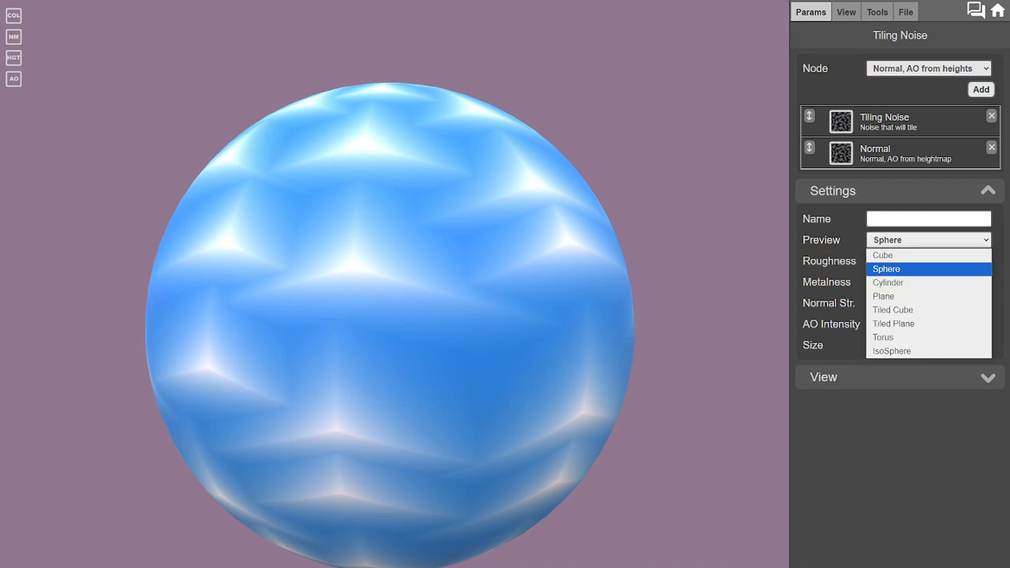
{"action": "left_click", "coordinate": [886, 256]}
{"action": "scroll", "coordinate": [438, 284], "scroll_direction": "down", "scroll_amount": 5}
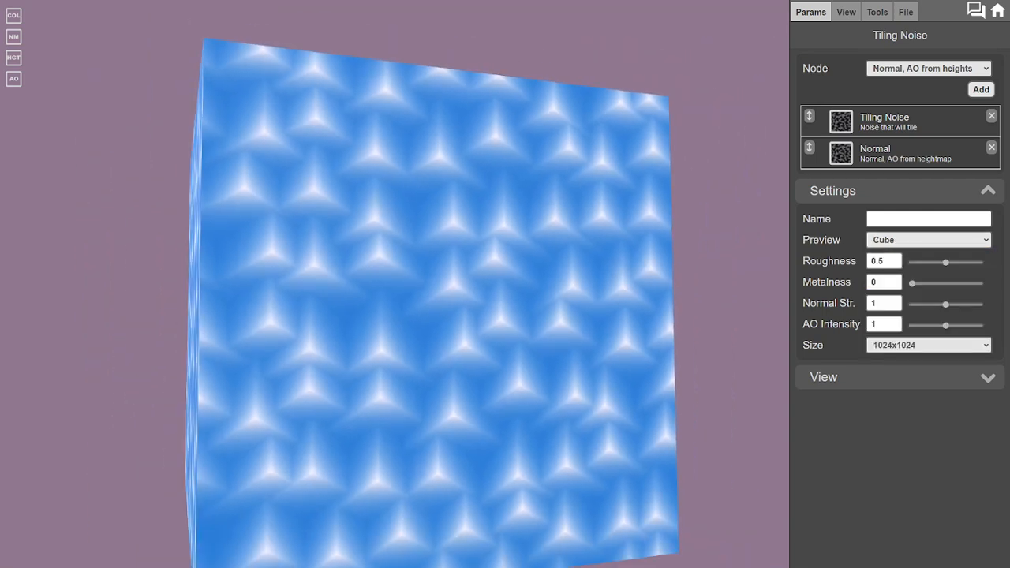
{"action": "left_click", "coordinate": [900, 121]}
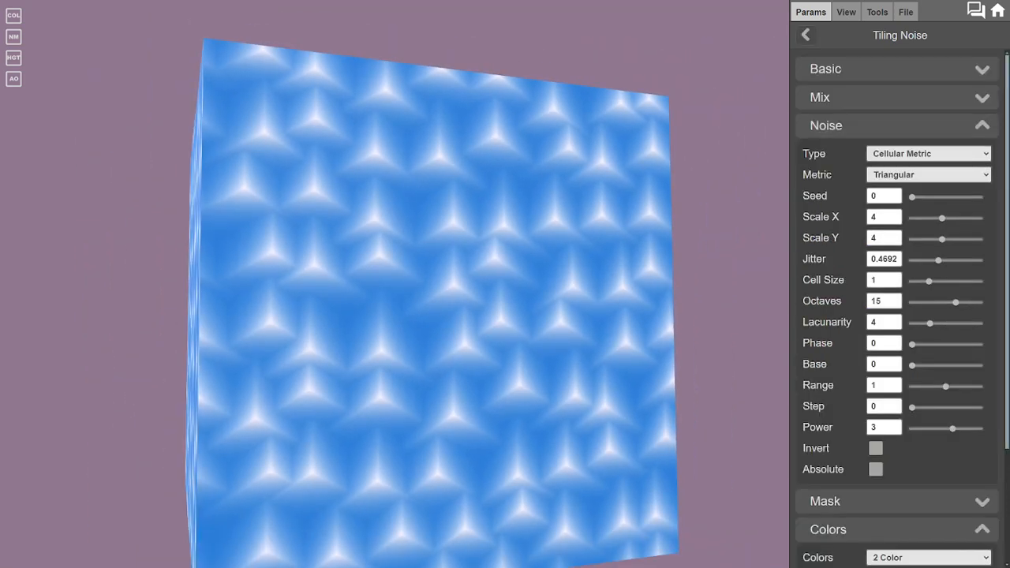
{"action": "left_click_drag", "start_coordinate": [438, 316], "coordinate": [411, 310]}
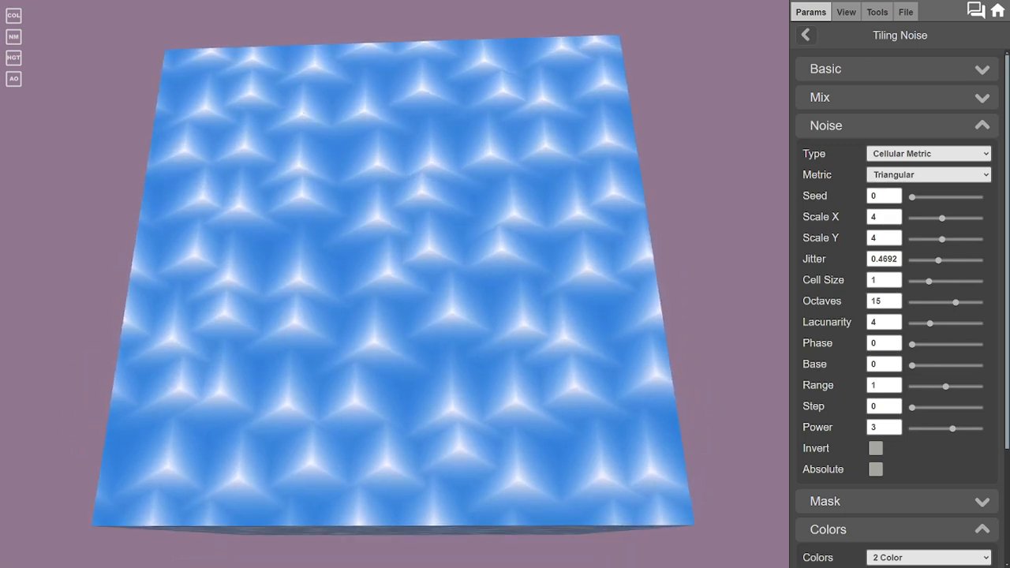
Step: Examine the material's height, color, normal and ambient occlusion maps, and return to the 3D preview
{"action": "left_click", "coordinate": [13, 58]}
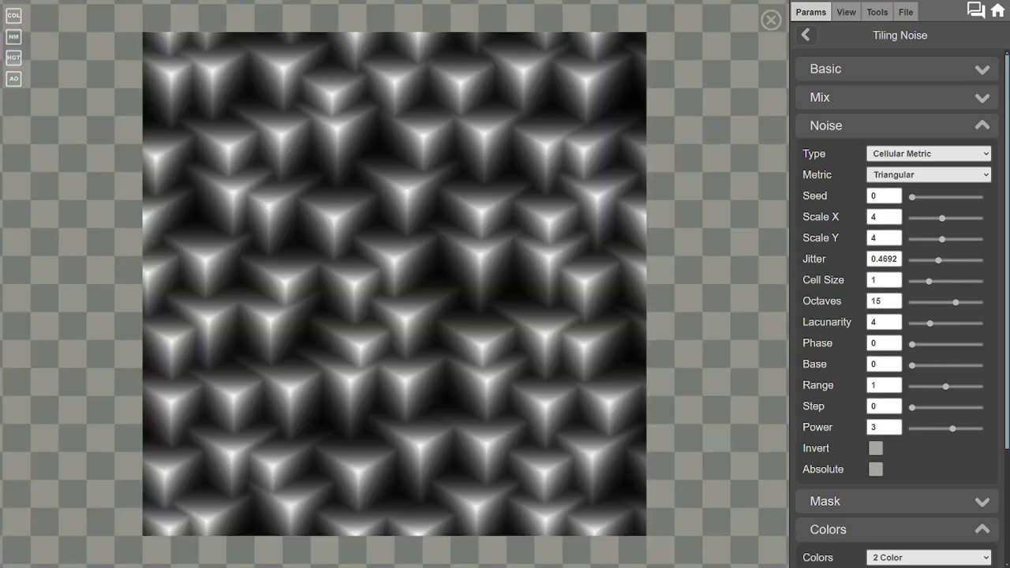
{"action": "left_click", "coordinate": [13, 15]}
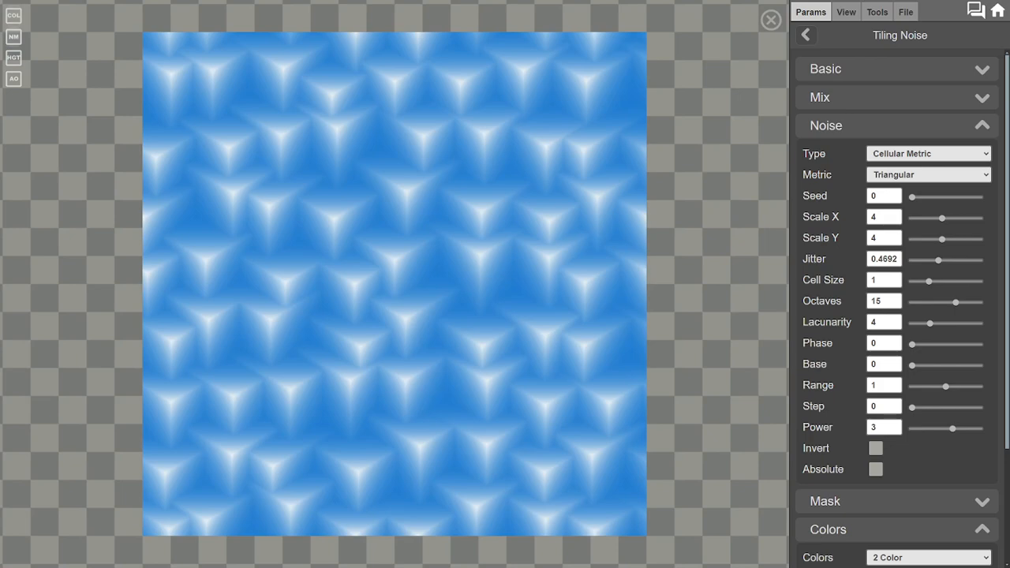
{"action": "left_click", "coordinate": [14, 36]}
{"action": "left_click", "coordinate": [13, 78]}
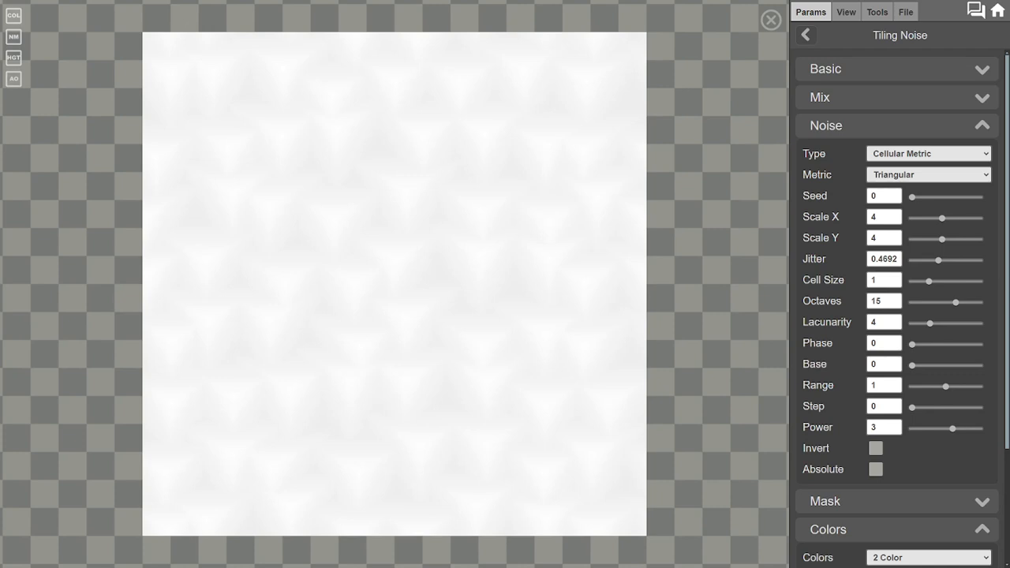
{"action": "left_click", "coordinate": [13, 15]}
{"action": "left_click", "coordinate": [771, 20]}
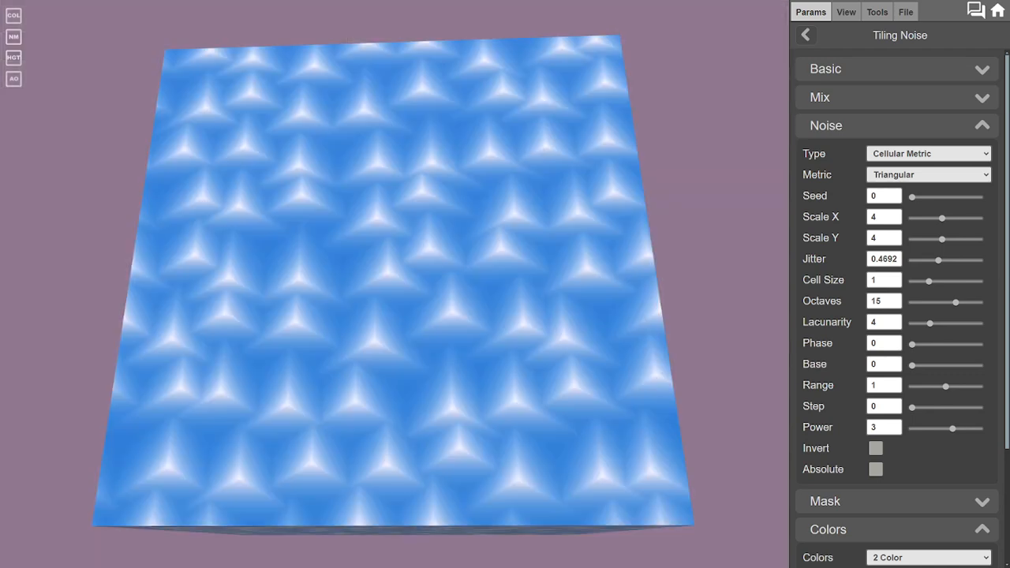
Step: Change the noise type to Organic and inspect the pattern on the cube up close
{"action": "left_click", "coordinate": [928, 153]}
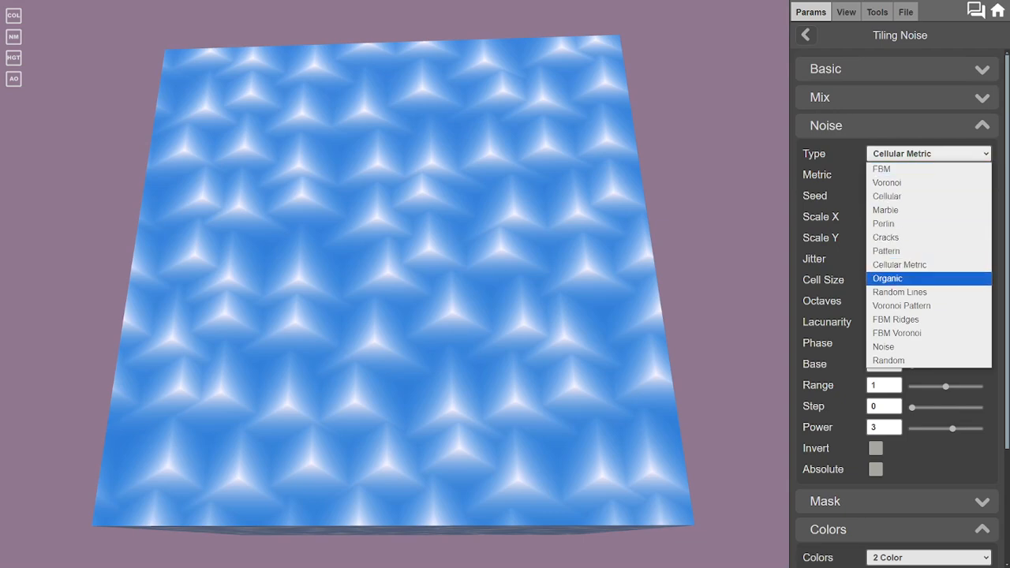
{"action": "left_click", "coordinate": [899, 279]}
{"action": "left_click_drag", "start_coordinate": [395, 285], "coordinate": [391, 388]}
{"action": "scroll", "coordinate": [395, 284], "scroll_direction": "up", "scroll_amount": 3}
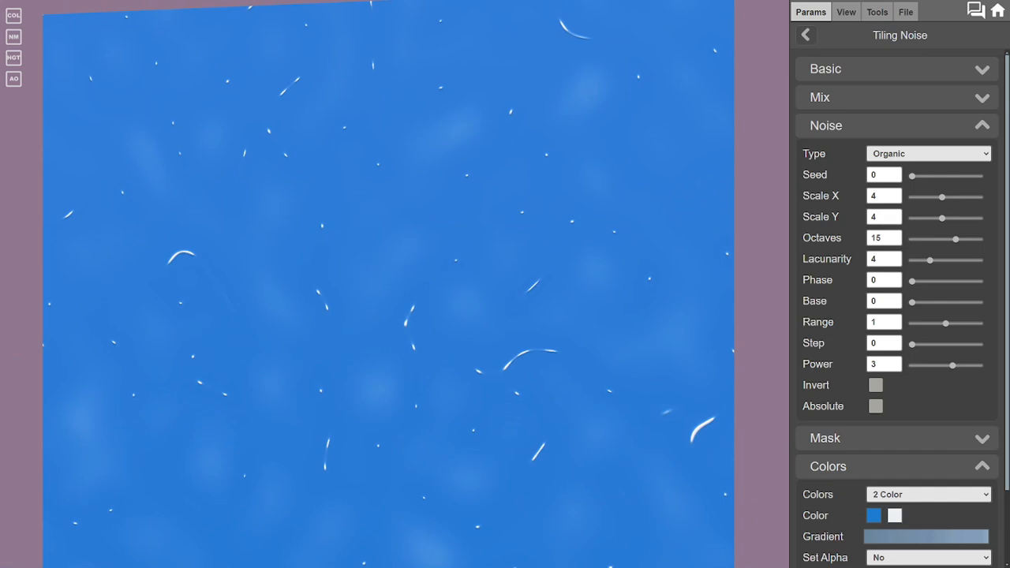
Step: Change the noise type to Random Lines and set Scale Y to 3
{"action": "left_click", "coordinate": [928, 153]}
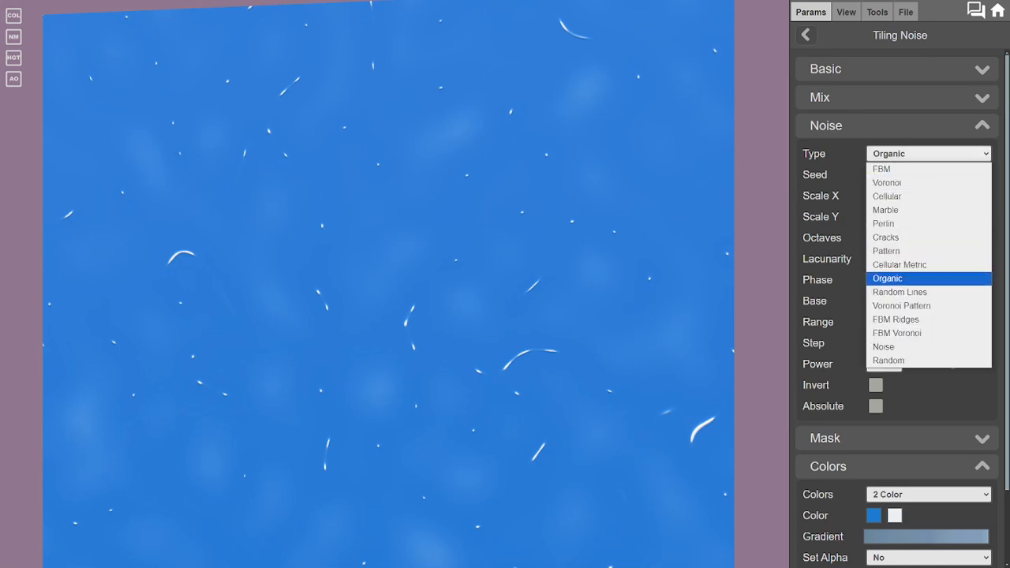
{"action": "left_click", "coordinate": [900, 292]}
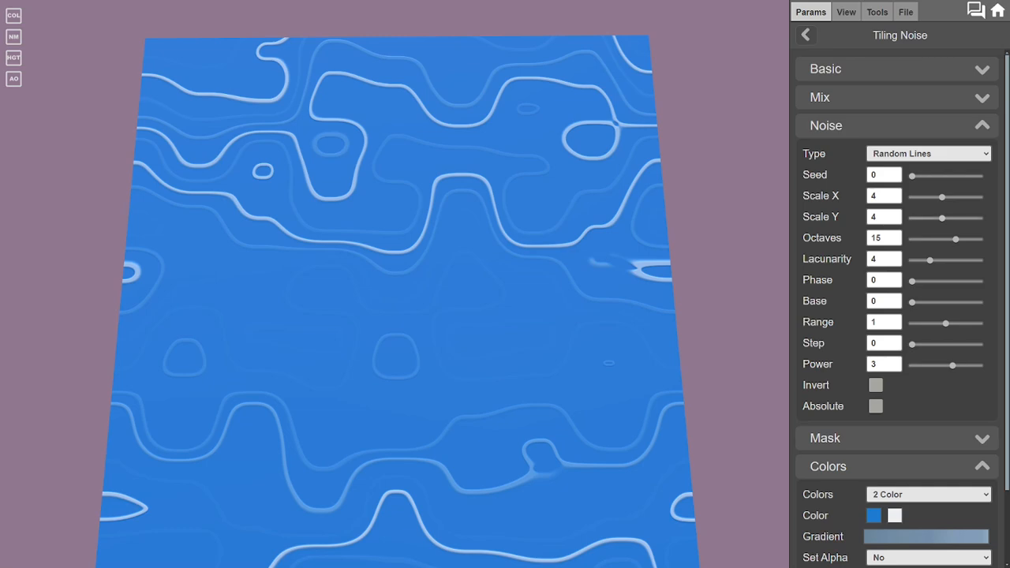
{"action": "mouse_move", "coordinate": [942, 218]}
{"action": "left_mouse_down"}
{"action": "mouse_move", "coordinate": [955, 218]}
{"action": "mouse_move", "coordinate": [926, 218]}
{"action": "left_mouse_up"}
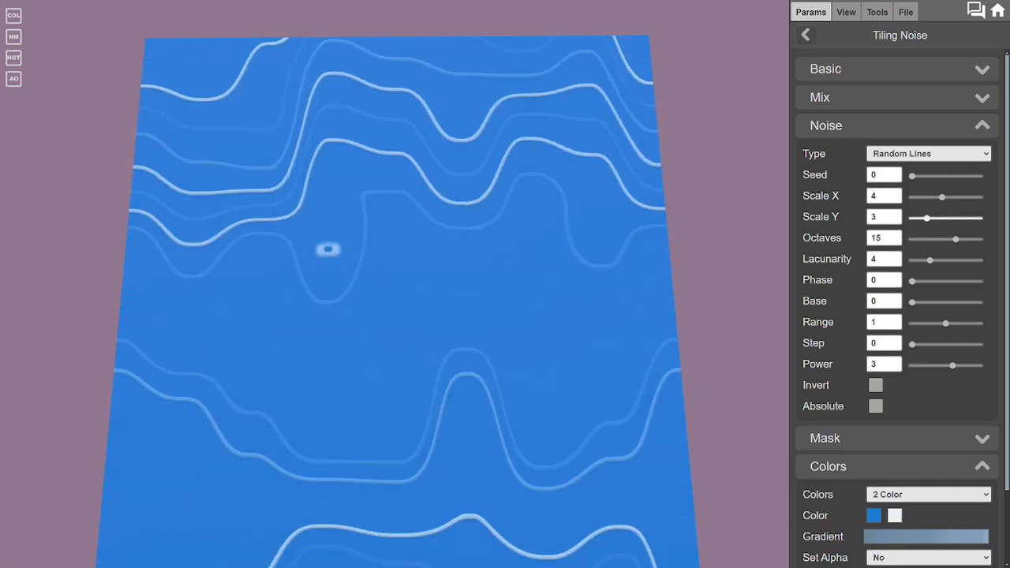
Step: Change the noise type to Voronoi Pattern and set Scale Y to 4
{"action": "left_click", "coordinate": [929, 153]}
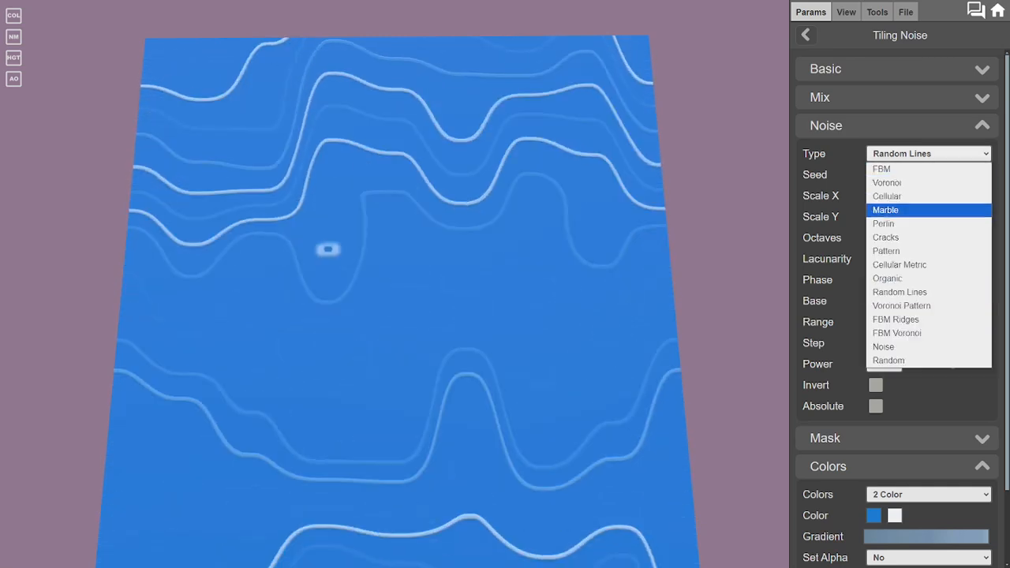
{"action": "key", "text": "Return"}
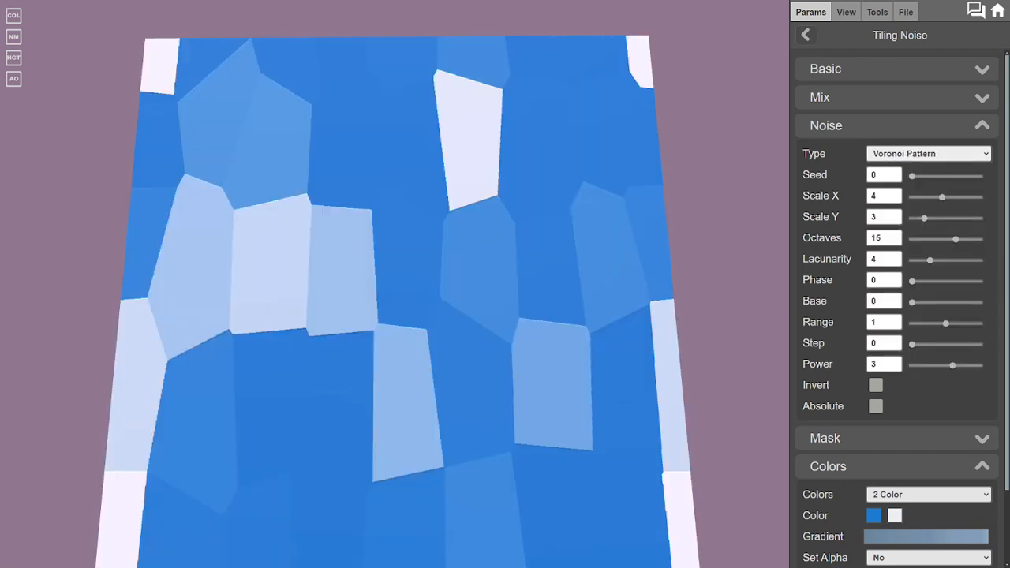
{"action": "left_click_drag", "start_coordinate": [924, 218], "coordinate": [936, 218]}
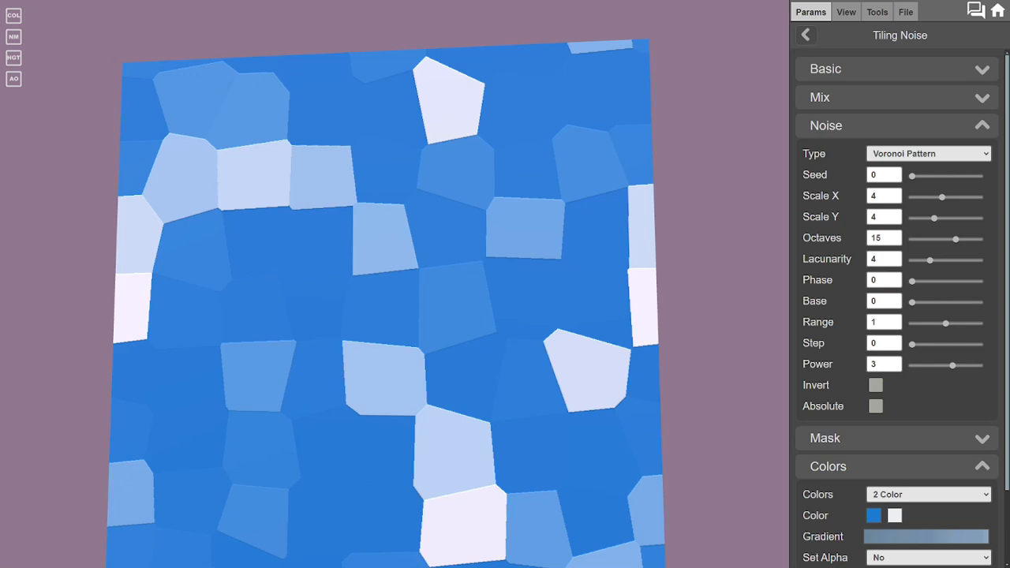
Step: Set the noise's first color to near-black #0a0a0a and its second color to bright blue #0a9ffe
{"action": "left_click", "coordinate": [874, 515]}
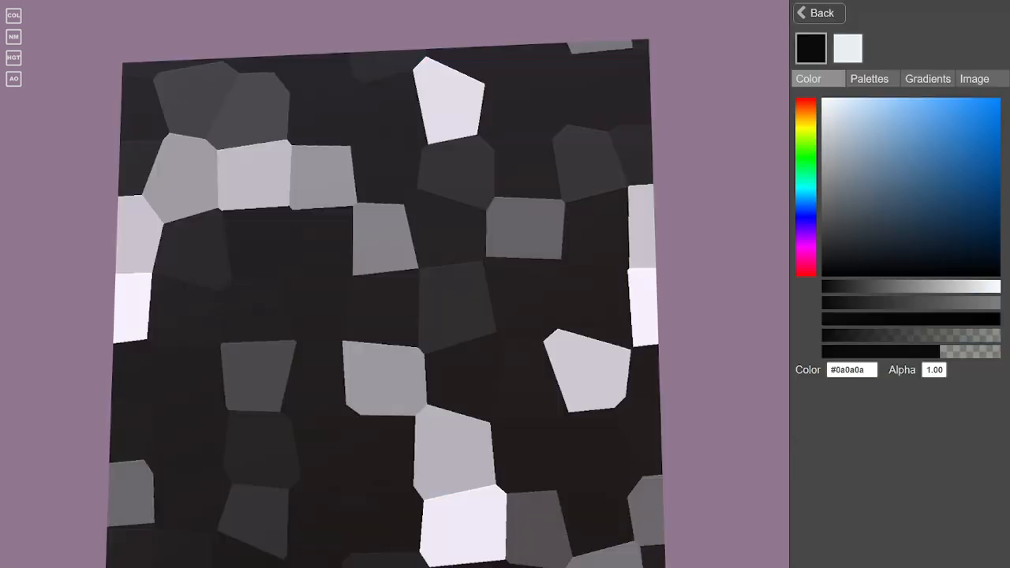
{"action": "left_click", "coordinate": [847, 48]}
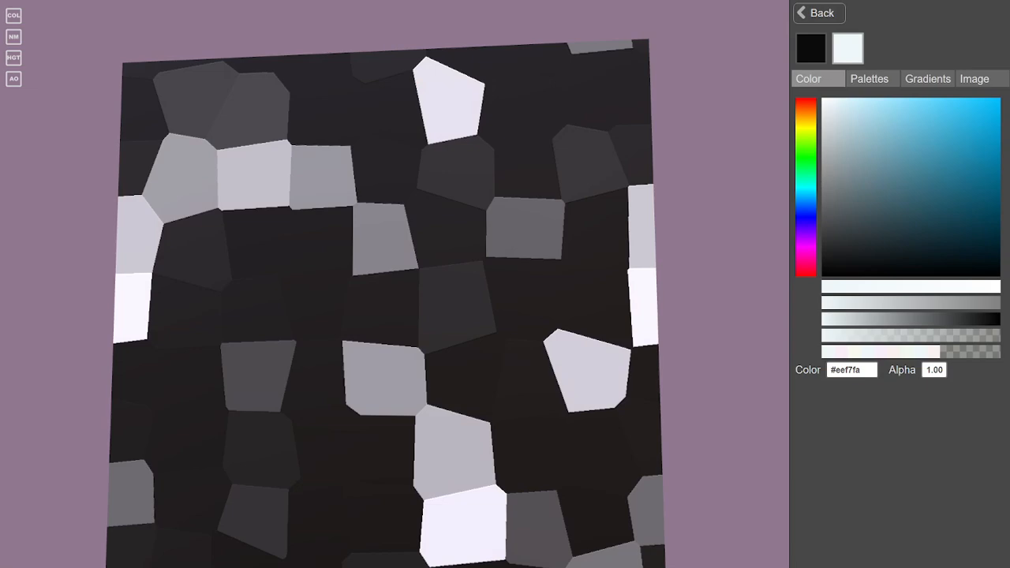
{"action": "left_click", "coordinate": [998, 101]}
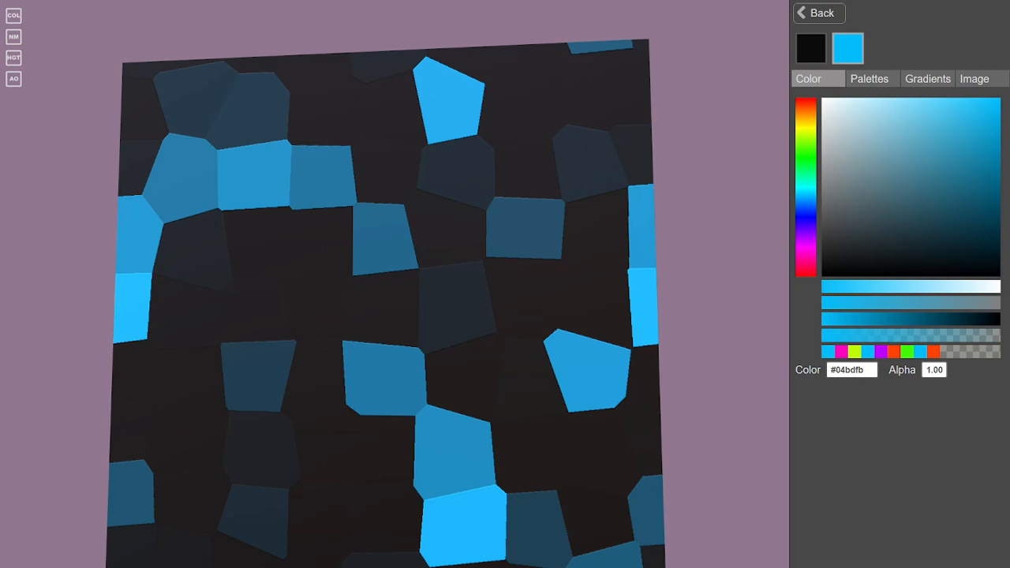
{"action": "left_click", "coordinate": [805, 199]}
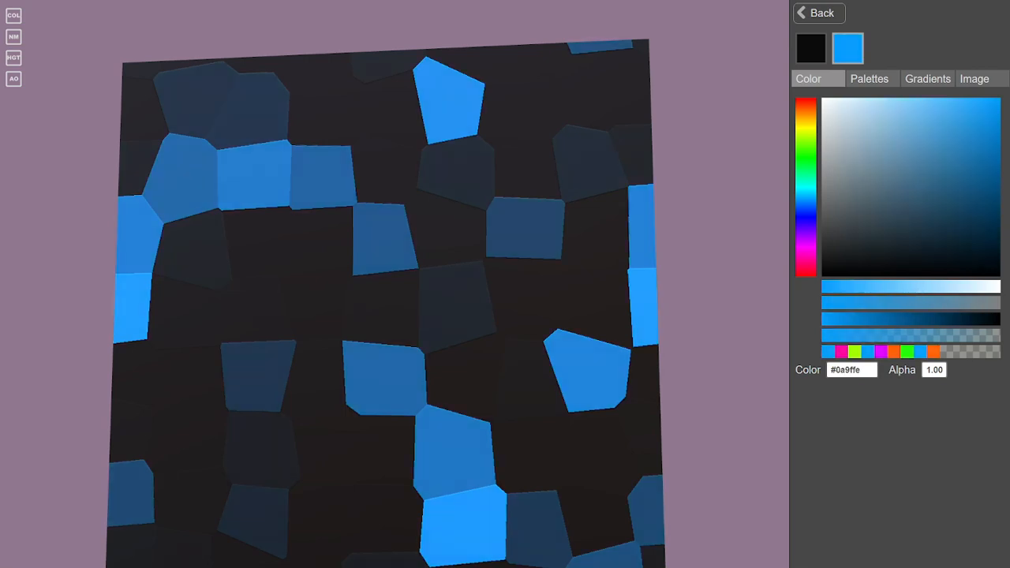
{"action": "left_click", "coordinate": [819, 12]}
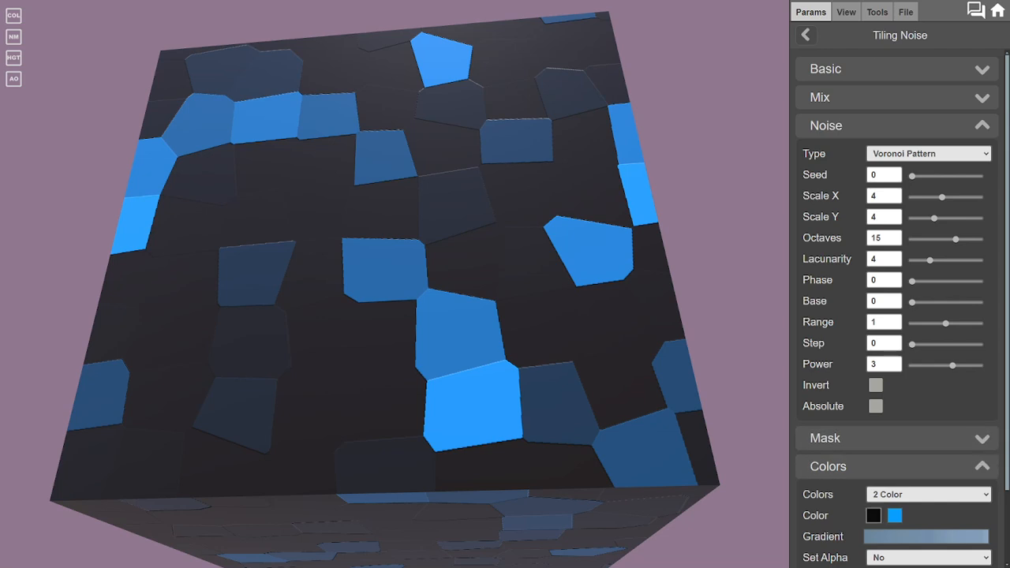
Step: Change the noise's first color to dark red #862828 and return to the noise settings
{"action": "left_click", "coordinate": [873, 515]}
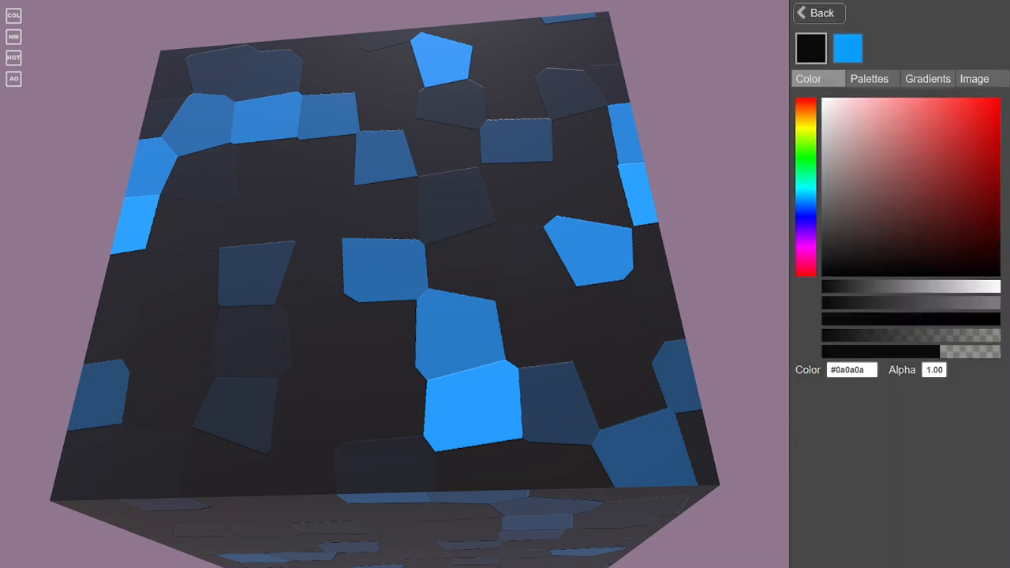
{"action": "left_click", "coordinate": [896, 206]}
{"action": "left_click_drag", "start_coordinate": [896, 206], "coordinate": [947, 183]}
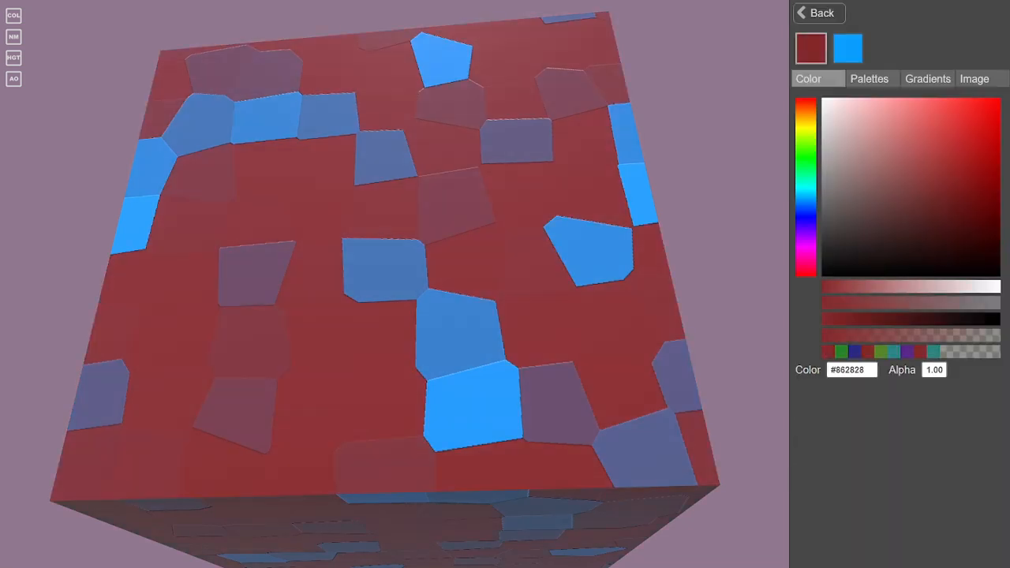
{"action": "left_click_drag", "start_coordinate": [395, 284], "coordinate": [402, 388]}
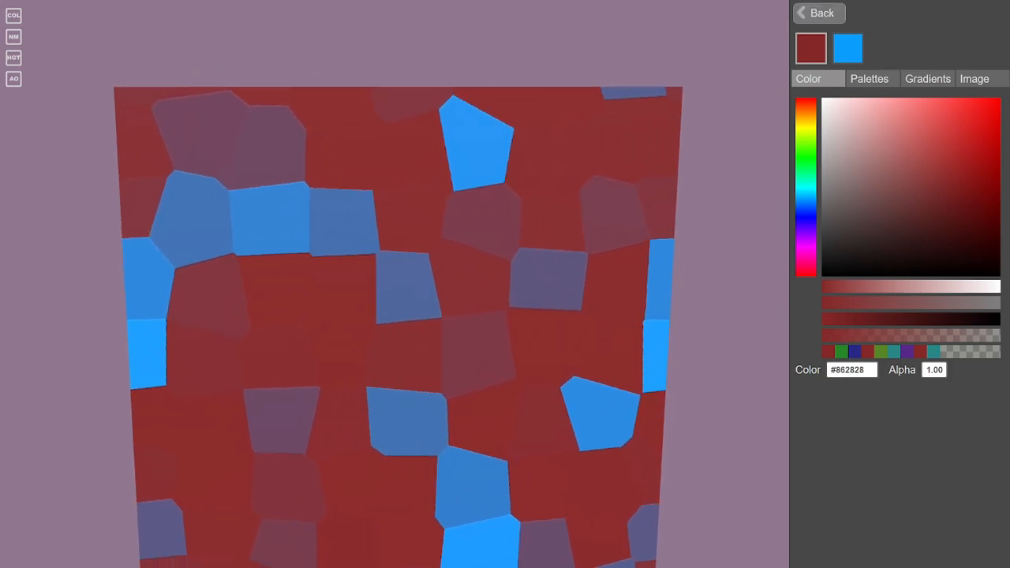
{"action": "left_click", "coordinate": [819, 13]}
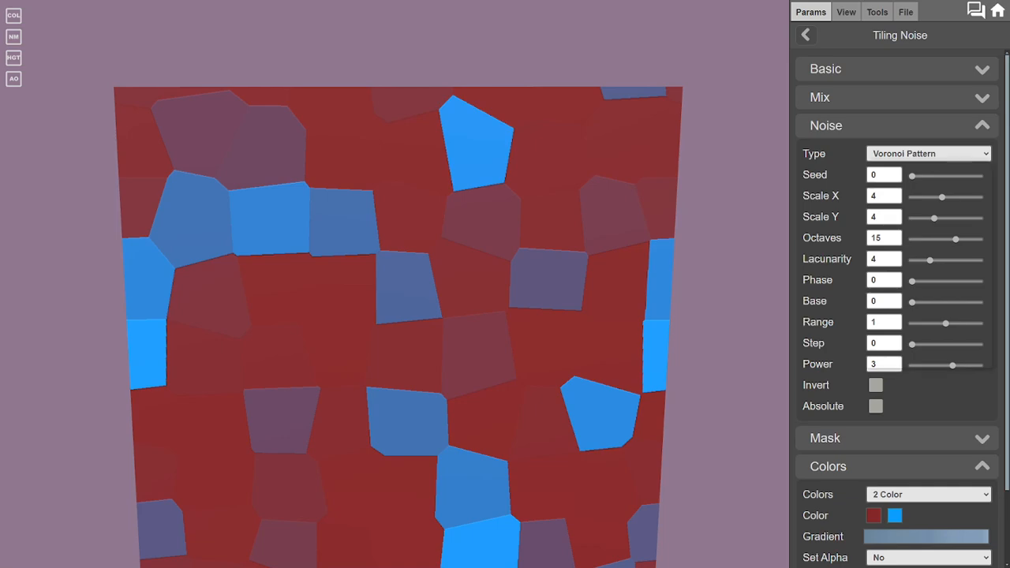
Step: Change the noise type to FBM Ridges and set Scale X and Scale Y to 3
{"action": "left_click", "coordinate": [928, 153]}
{"action": "left_click", "coordinate": [908, 321]}
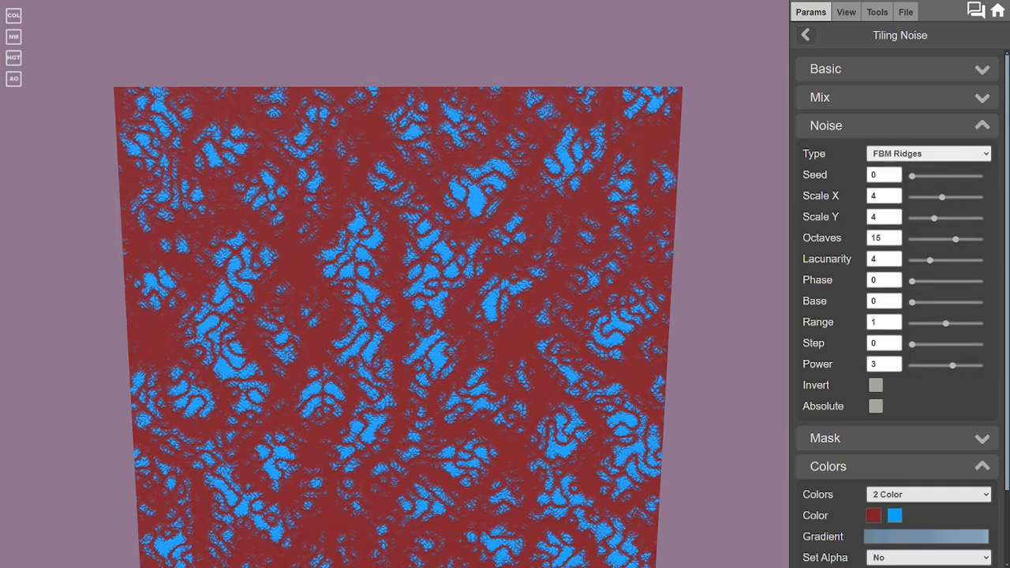
{"action": "left_click_drag", "start_coordinate": [395, 332], "coordinate": [402, 254]}
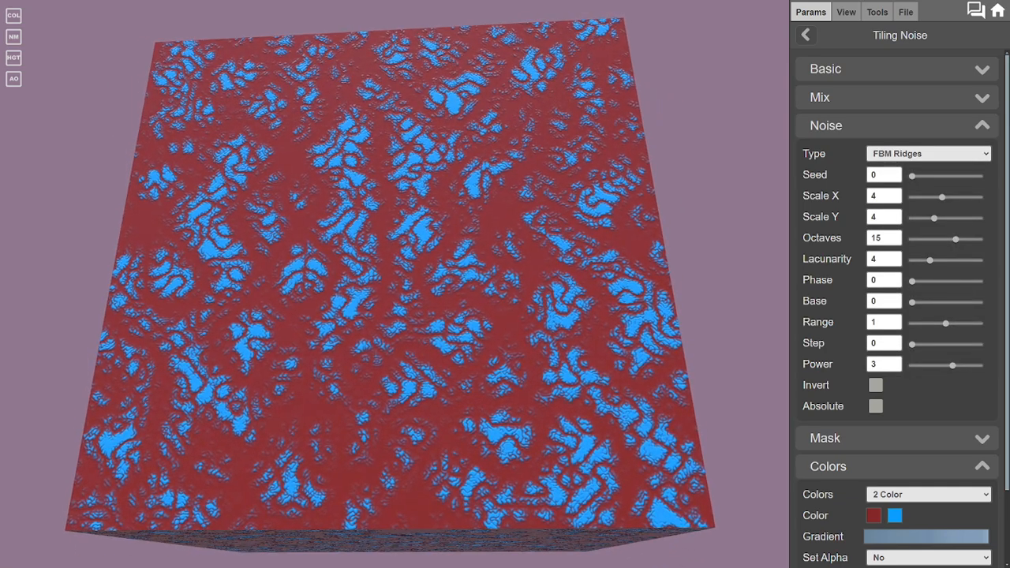
{"action": "left_click_drag", "start_coordinate": [942, 198], "coordinate": [928, 218]}
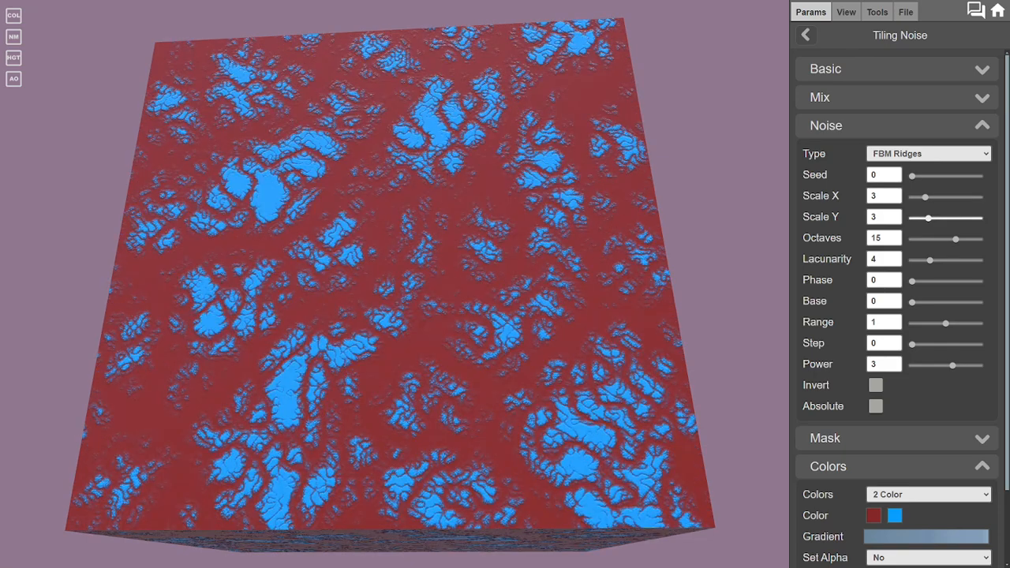
{"action": "left_click_drag", "start_coordinate": [395, 284], "coordinate": [400, 304]}
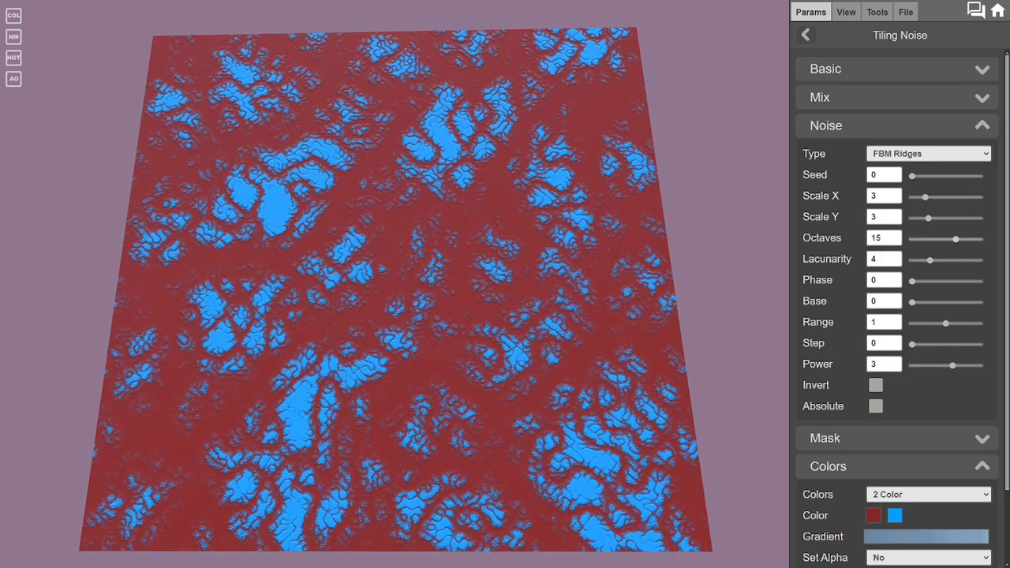
Step: Set the ridge noise's Octaves to 4, Lacunarity to 8, Base to about -0.016, and Power to 0
{"action": "left_click_drag", "start_coordinate": [956, 238], "coordinate": [945, 302]}
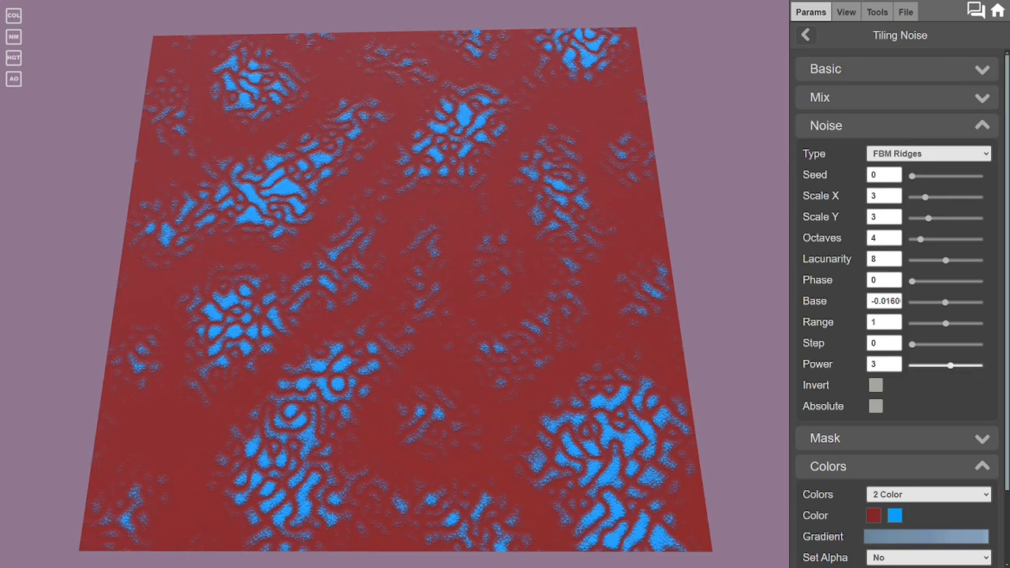
{"action": "left_click_drag", "start_coordinate": [952, 365], "coordinate": [913, 366]}
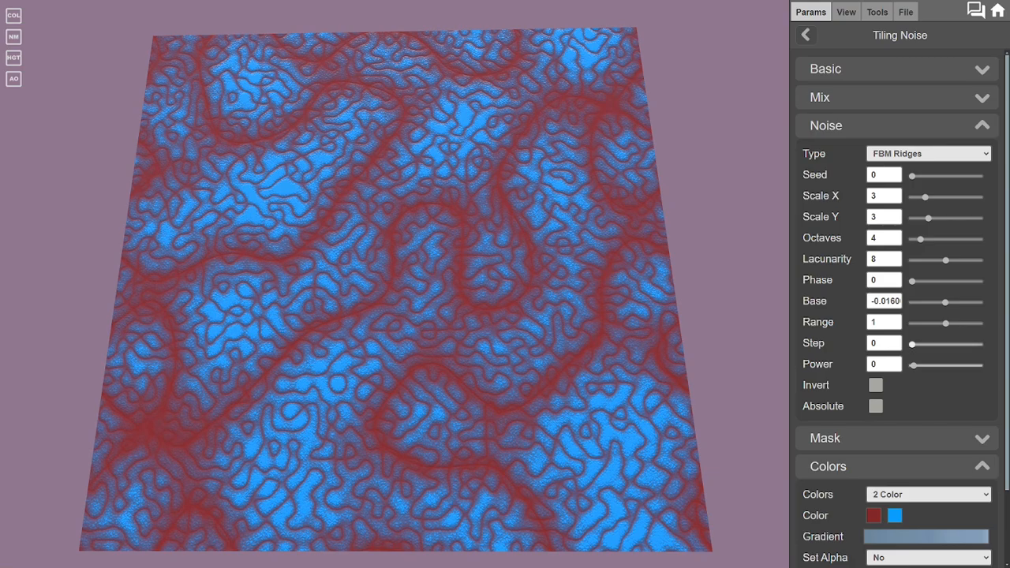
Step: Try a Step value of 2 on the ridge noise, reset Step to 0, and enable Invert
{"action": "mouse_move", "coordinate": [912, 344]}
{"action": "left_mouse_down"}
{"action": "mouse_move", "coordinate": [938, 344]}
{"action": "mouse_move", "coordinate": [920, 344]}
{"action": "left_mouse_up"}
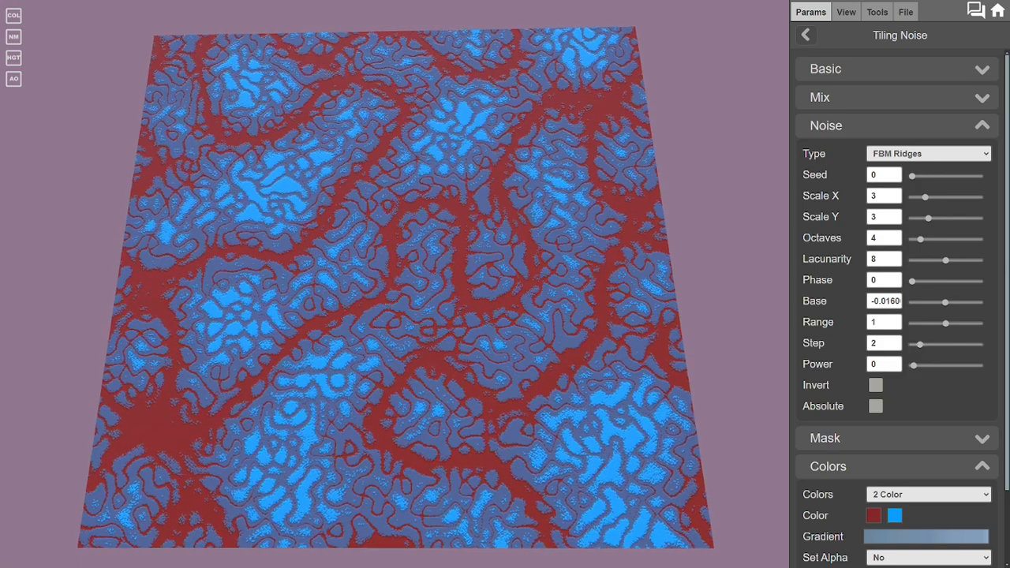
{"action": "mouse_move", "coordinate": [395, 315]}
{"action": "left_mouse_down"}
{"action": "mouse_move", "coordinate": [387, 245]}
{"action": "mouse_move", "coordinate": [381, 312]}
{"action": "left_mouse_up"}
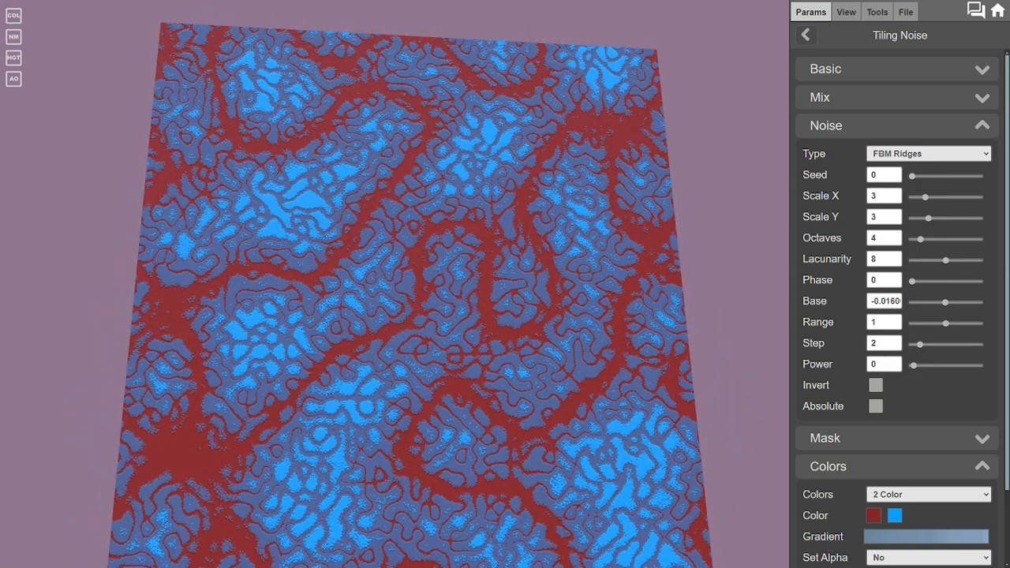
{"action": "left_click_drag", "start_coordinate": [920, 344], "coordinate": [911, 344]}
{"action": "left_click", "coordinate": [875, 385]}
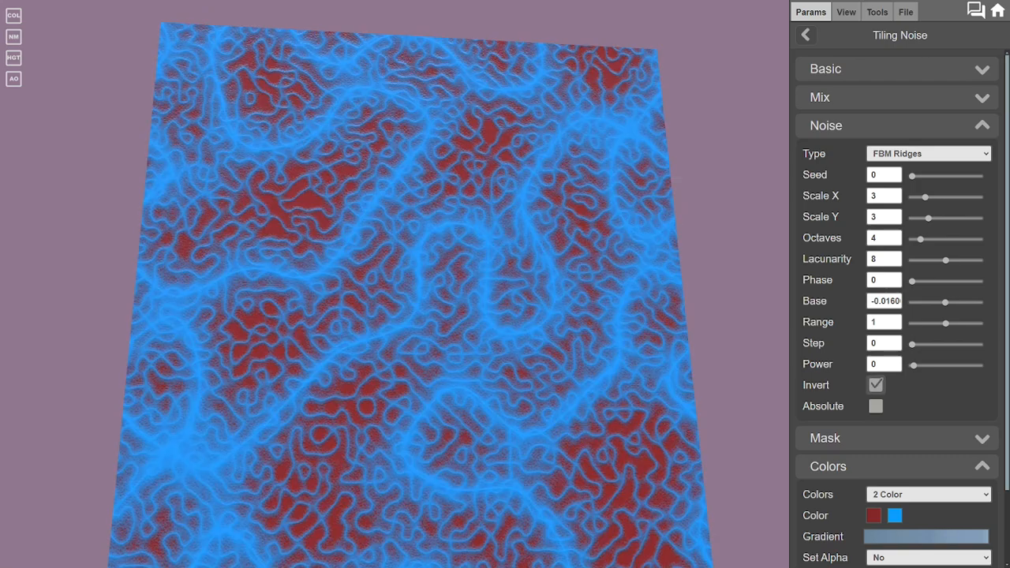
Step: Disable Invert on the ridge noise, then try the Absolute option and turn it back off
{"action": "left_click", "coordinate": [875, 385]}
{"action": "left_click", "coordinate": [876, 406]}
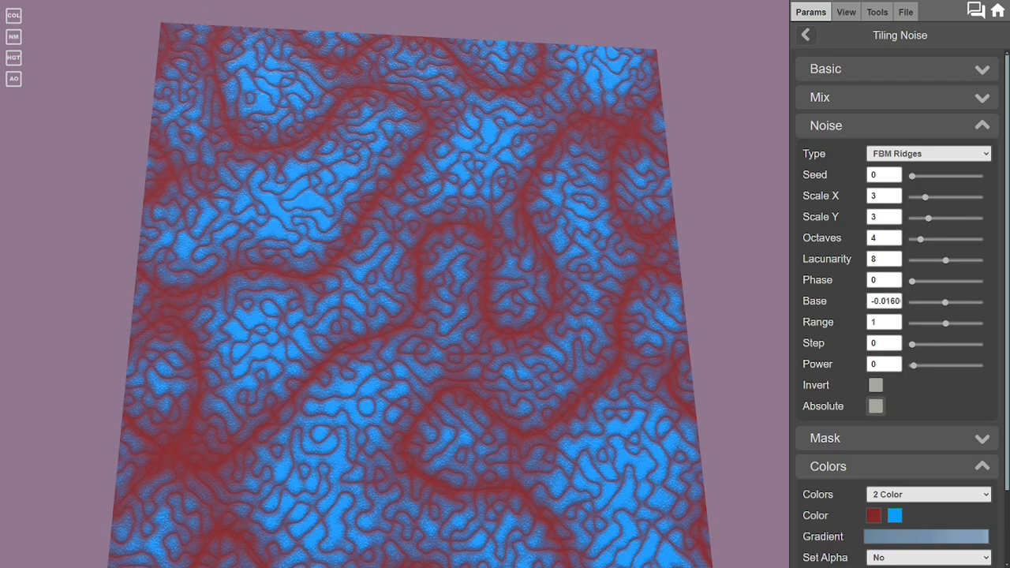
{"action": "left_click", "coordinate": [875, 406]}
{"action": "left_click_drag", "start_coordinate": [395, 300], "coordinate": [407, 272]}
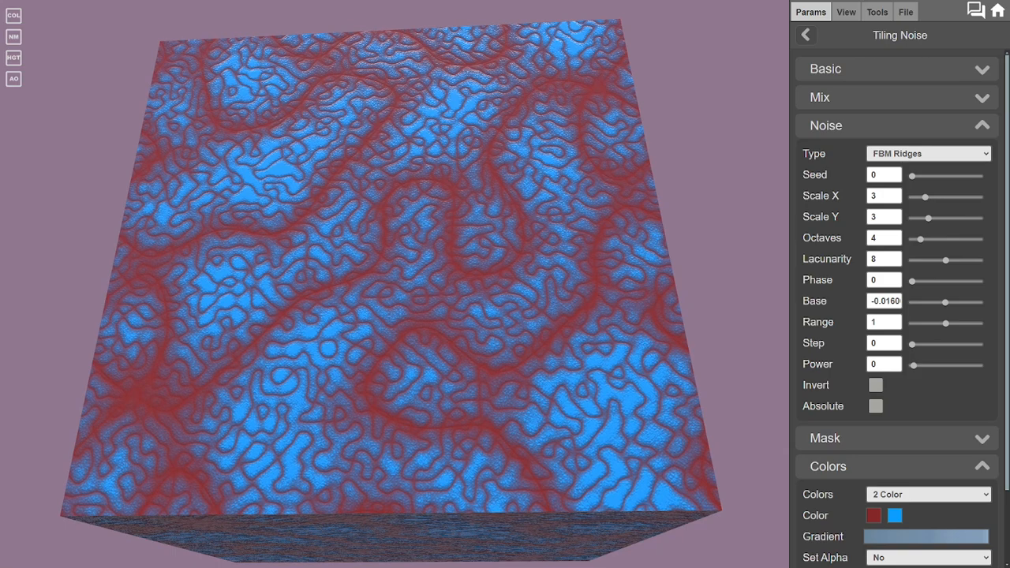
Step: Try the FBM Voronoi noise type and the plain Noise type with the current parameters
{"action": "left_click", "coordinate": [929, 153]}
{"action": "left_click", "coordinate": [929, 332]}
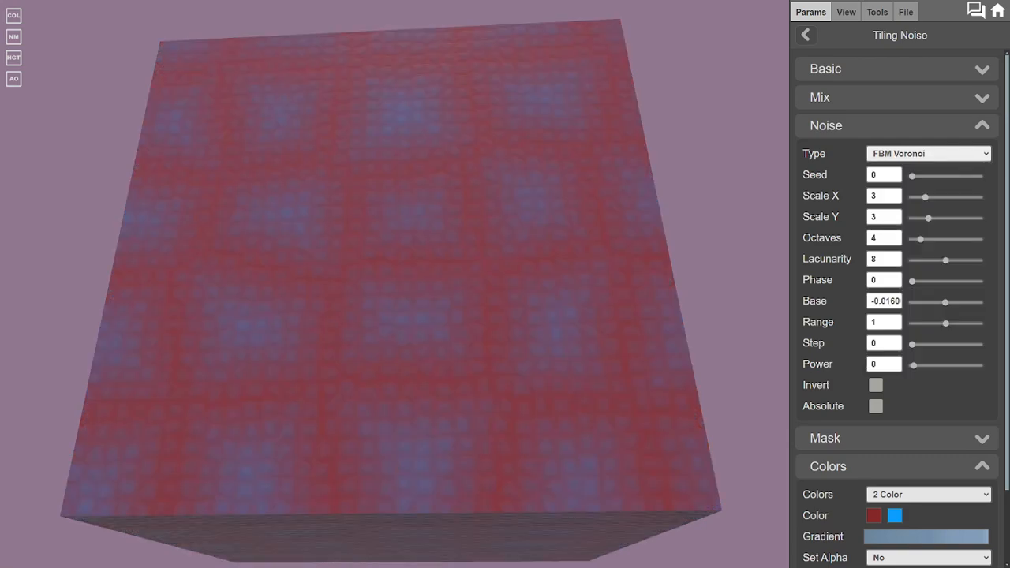
{"action": "left_click_drag", "start_coordinate": [394, 284], "coordinate": [383, 315]}
{"action": "left_click", "coordinate": [929, 153]}
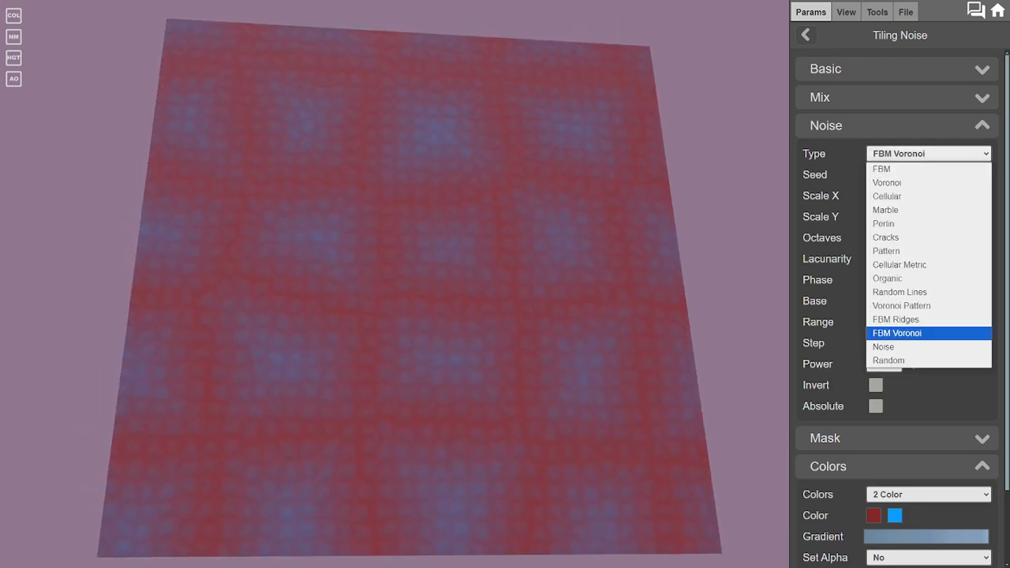
{"action": "left_click", "coordinate": [929, 347]}
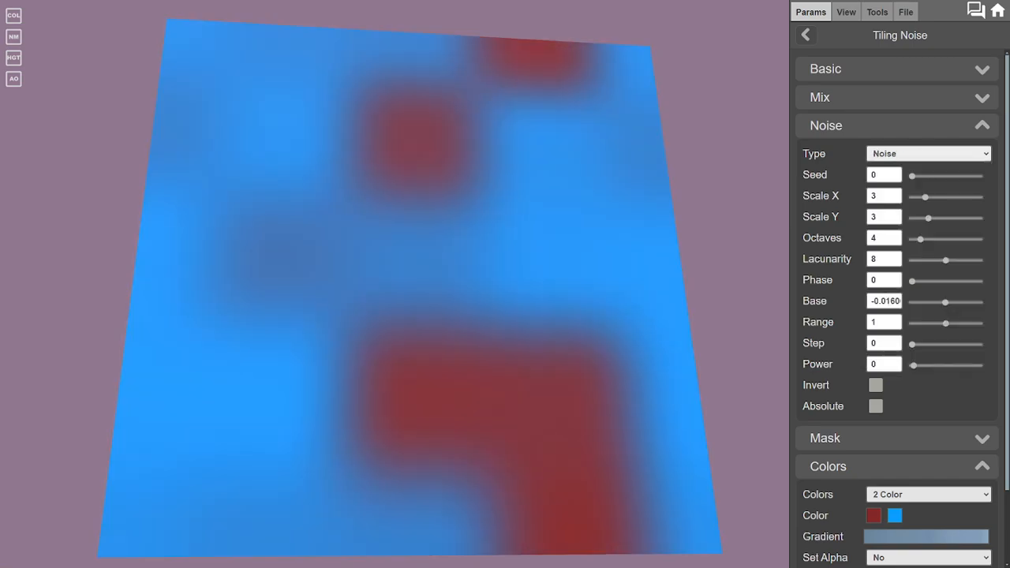
Step: Change the noise type to Random and examine its fine grain up close on the preview cube
{"action": "left_click", "coordinate": [928, 153]}
{"action": "left_click", "coordinate": [929, 361]}
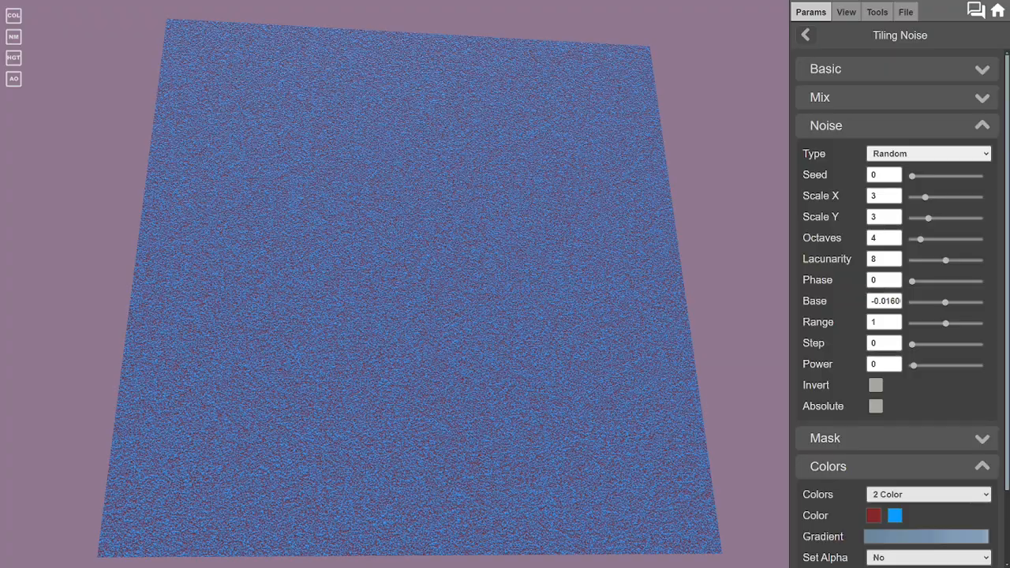
{"action": "left_click_drag", "start_coordinate": [395, 284], "coordinate": [371, 244]}
{"action": "scroll", "coordinate": [395, 284], "scroll_direction": "up", "scroll_amount": 4}
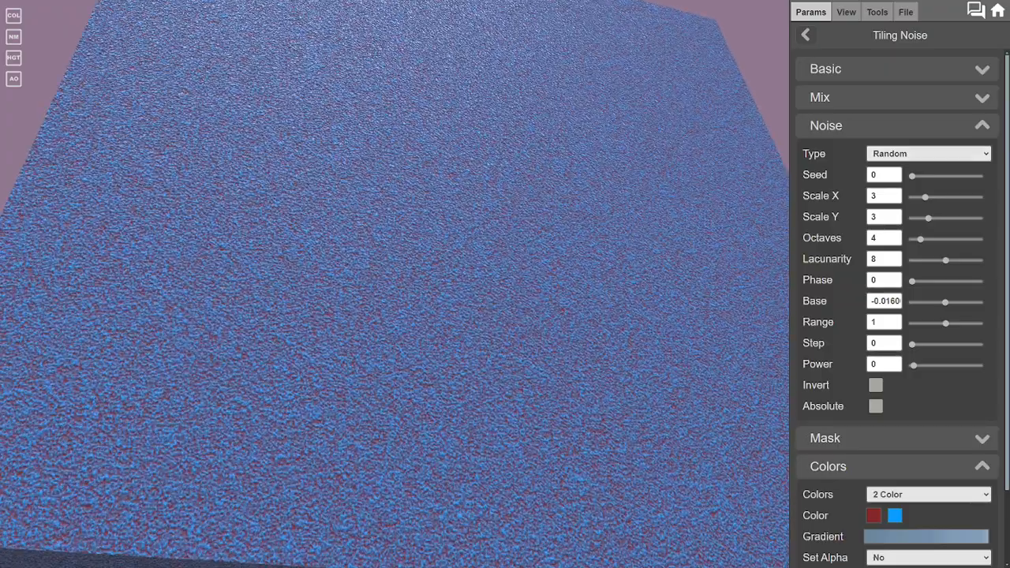
{"action": "scroll", "coordinate": [394, 284], "scroll_direction": "up", "scroll_amount": 3}
{"action": "left_click_drag", "start_coordinate": [395, 284], "coordinate": [347, 253]}
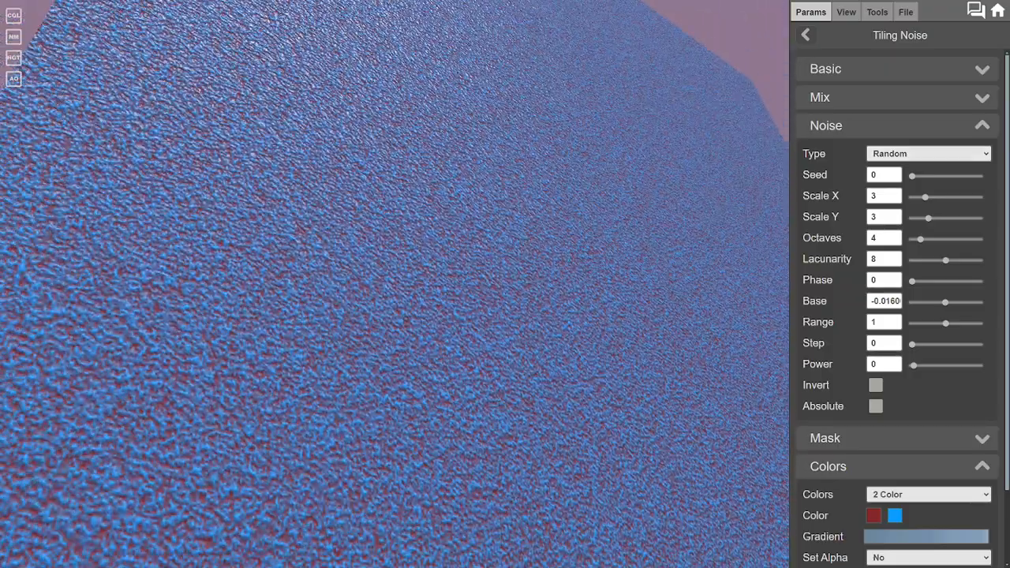
{"action": "scroll", "coordinate": [395, 284], "scroll_direction": "down", "scroll_amount": 3}
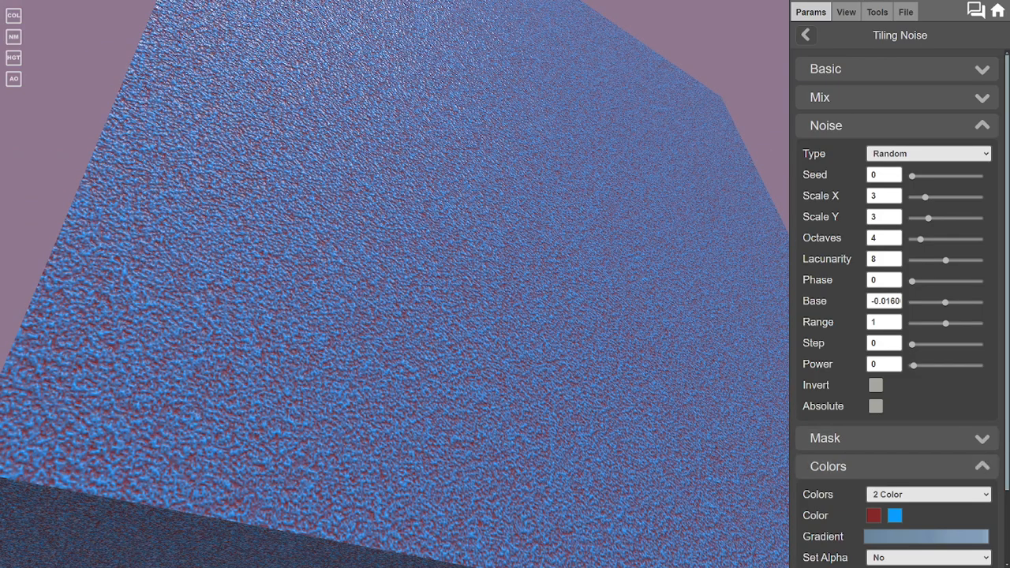
{"action": "left_click_drag", "start_coordinate": [395, 284], "coordinate": [395, 347]}
{"action": "scroll", "coordinate": [394, 284], "scroll_direction": "down", "scroll_amount": 5}
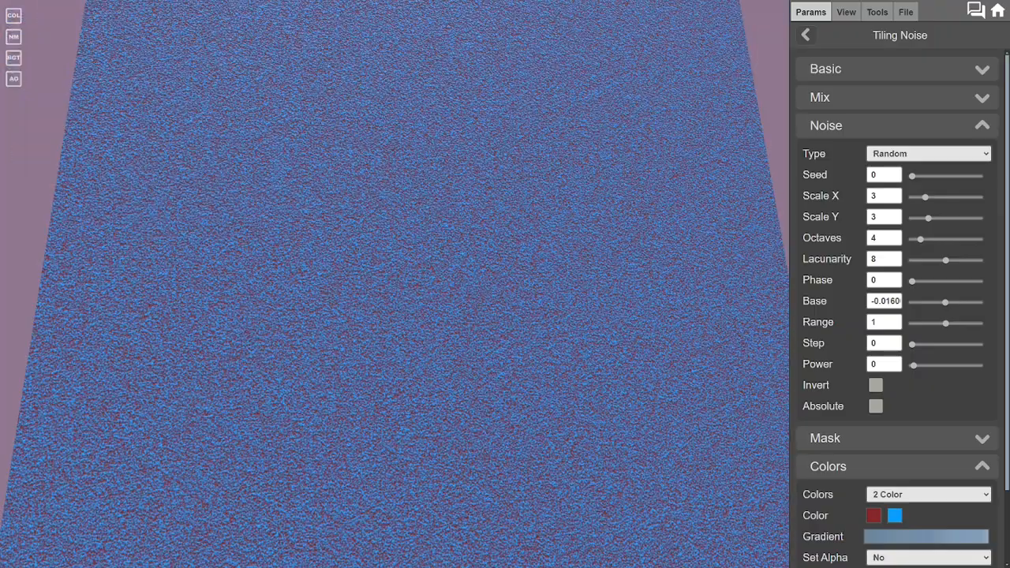